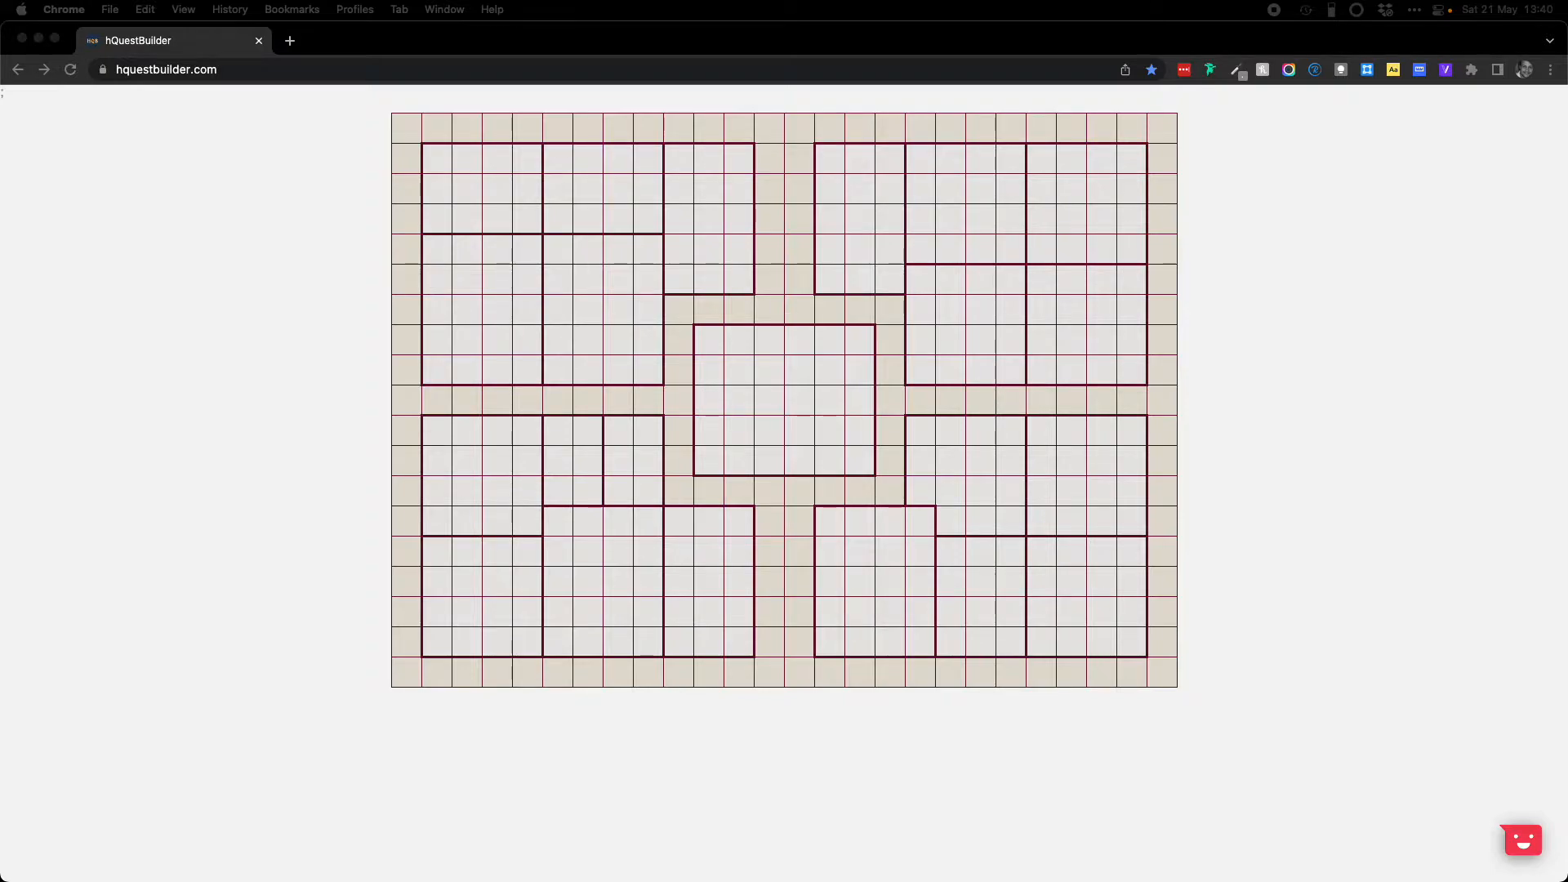
Step: Open Help & Info, examine the keyboard shortcut notes from the latest update, and close it
left_click(910, 278)
left_click(871, 279)
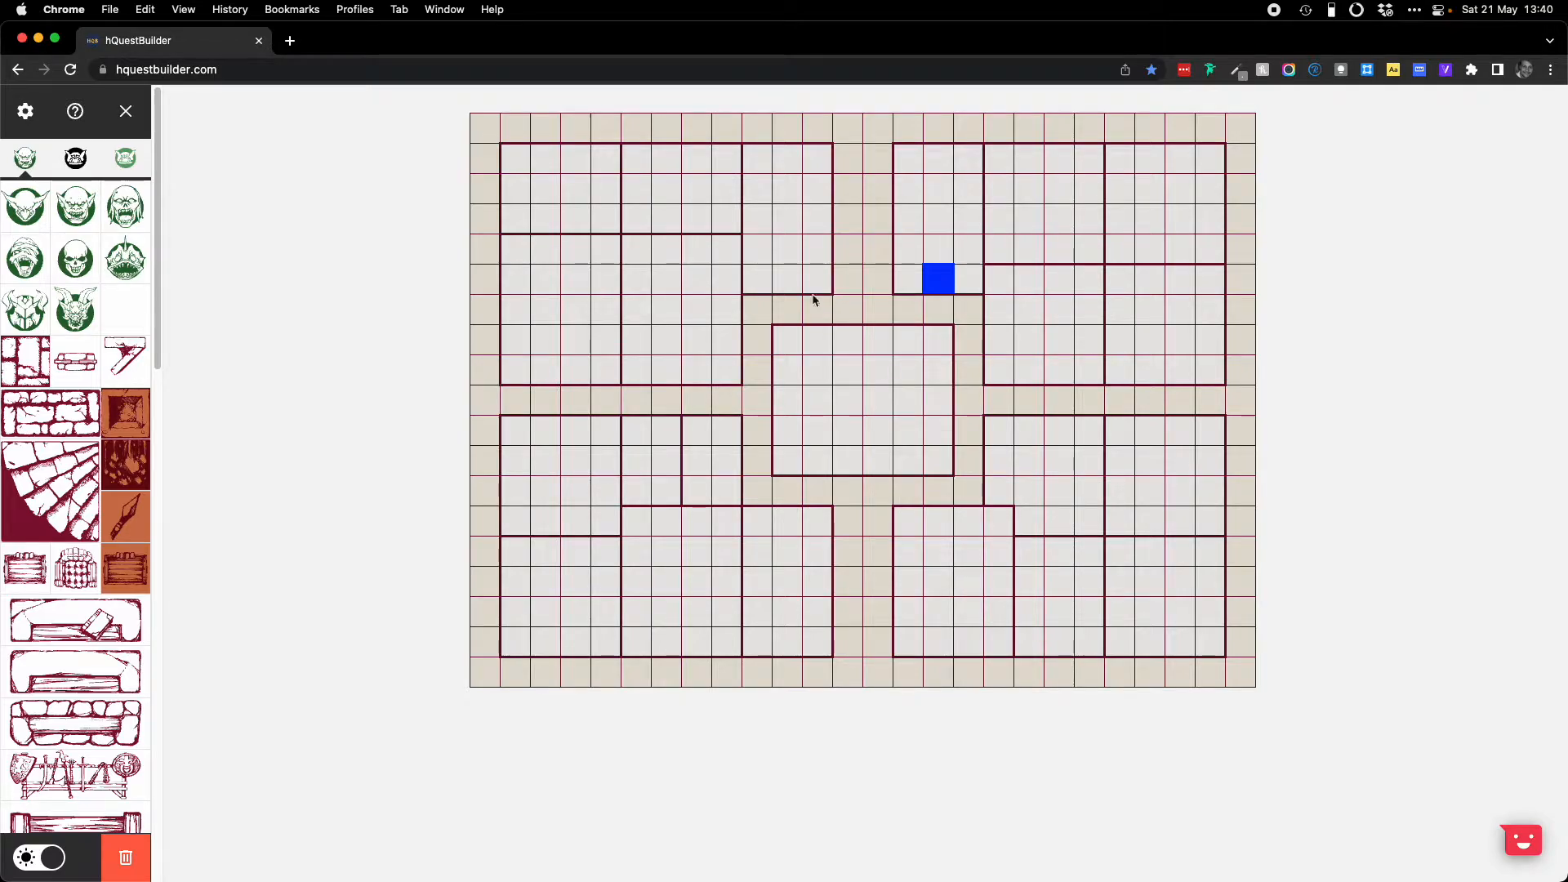
left_click(75, 112)
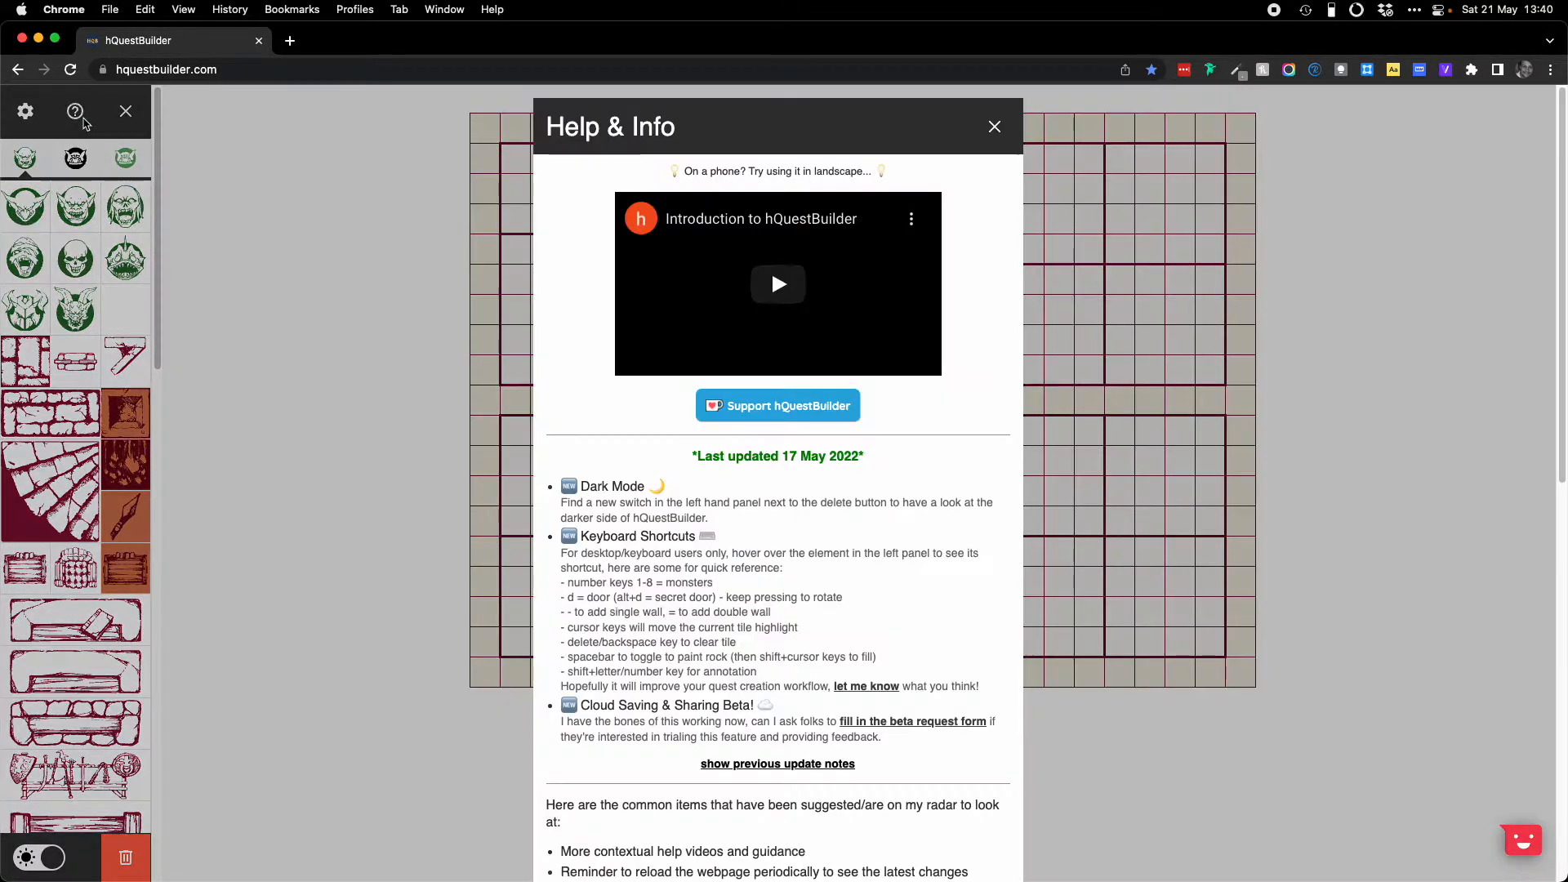
scroll(637, 296, "down", 1)
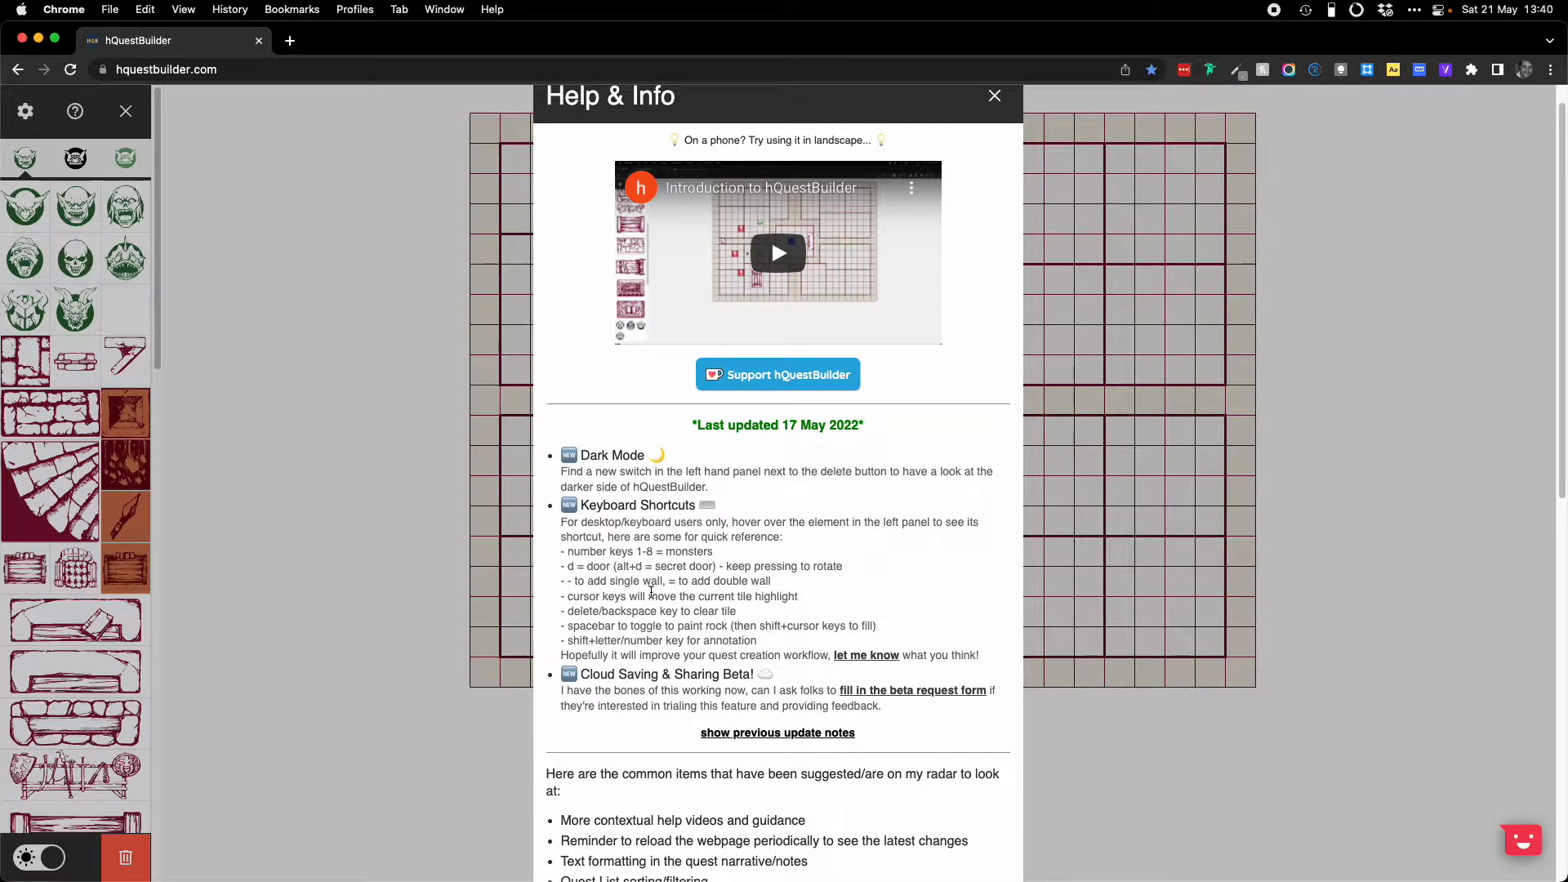
scroll(800, 435, "up", 1)
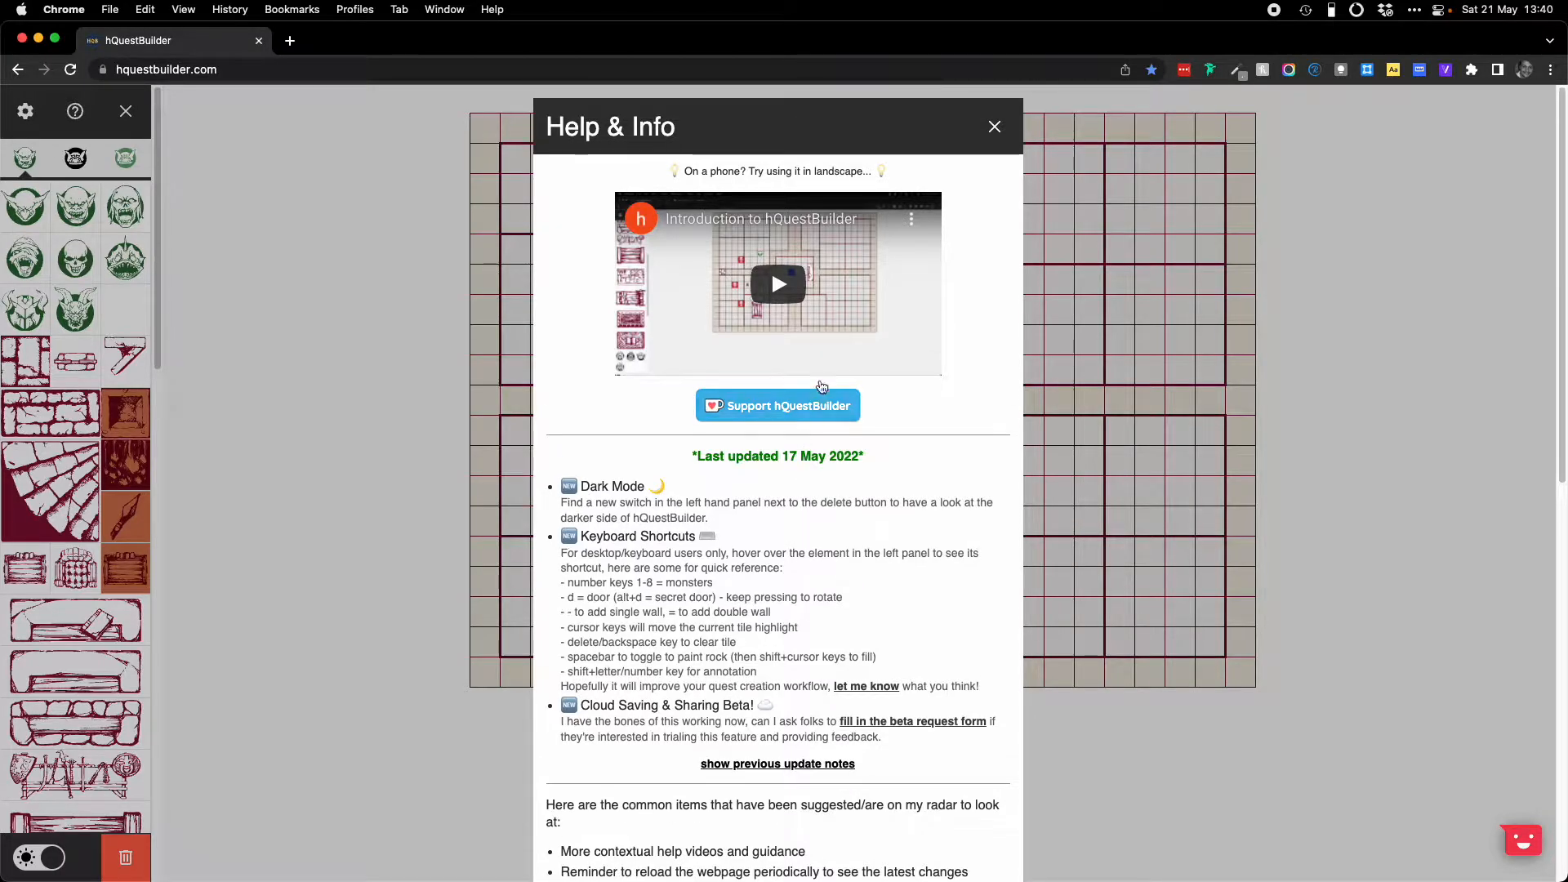
left_click(997, 127)
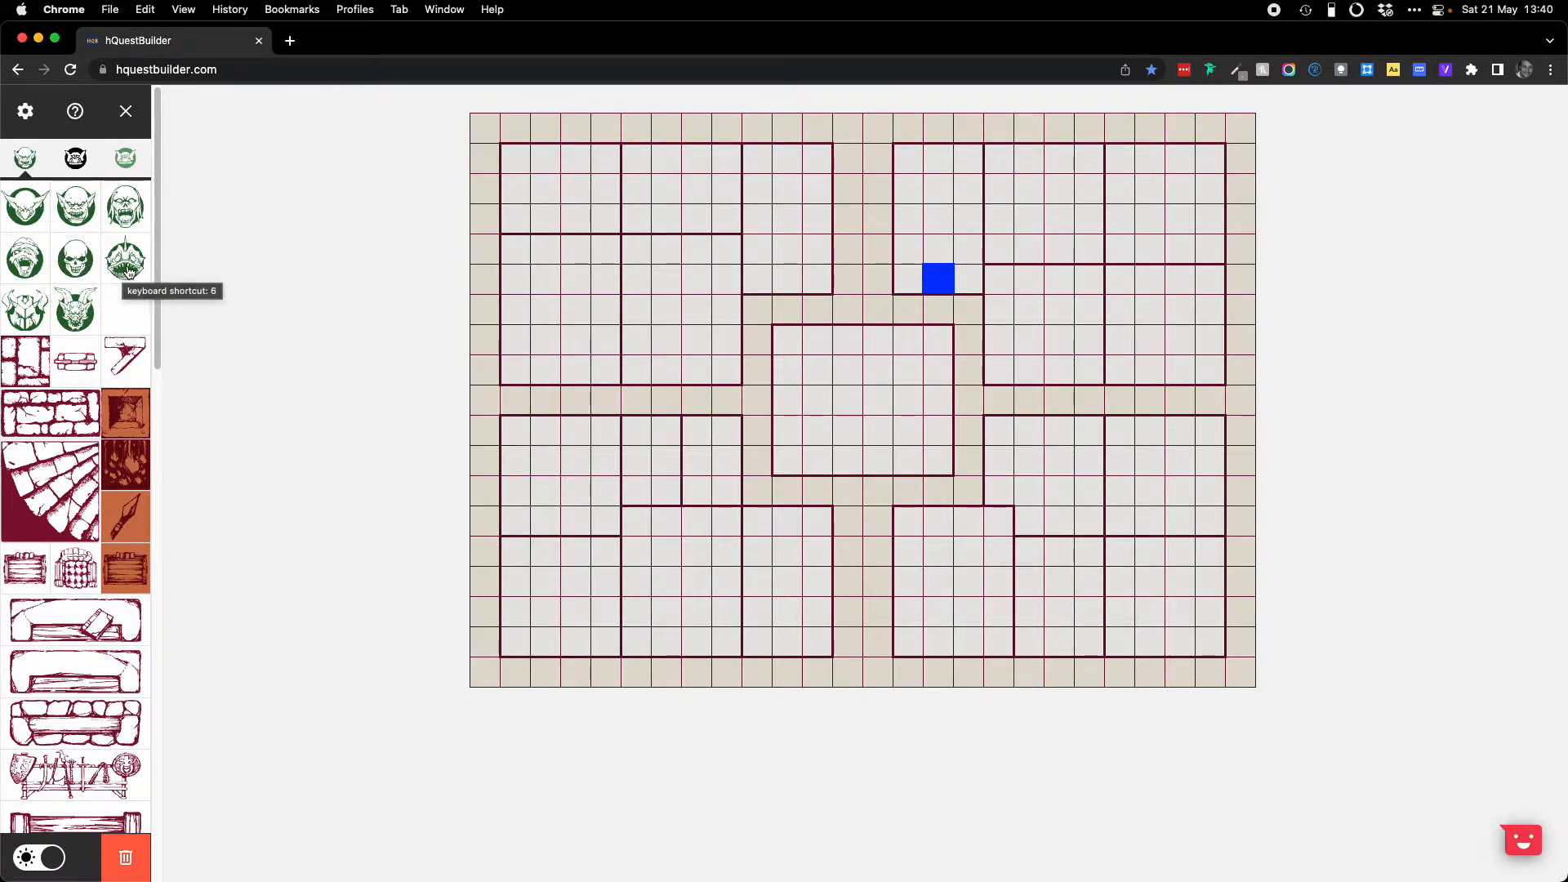
Step: Select the corner tile of the upper-left room and move the highlight around the nearby tiles, ending back on that corner tile
left_click(512, 168)
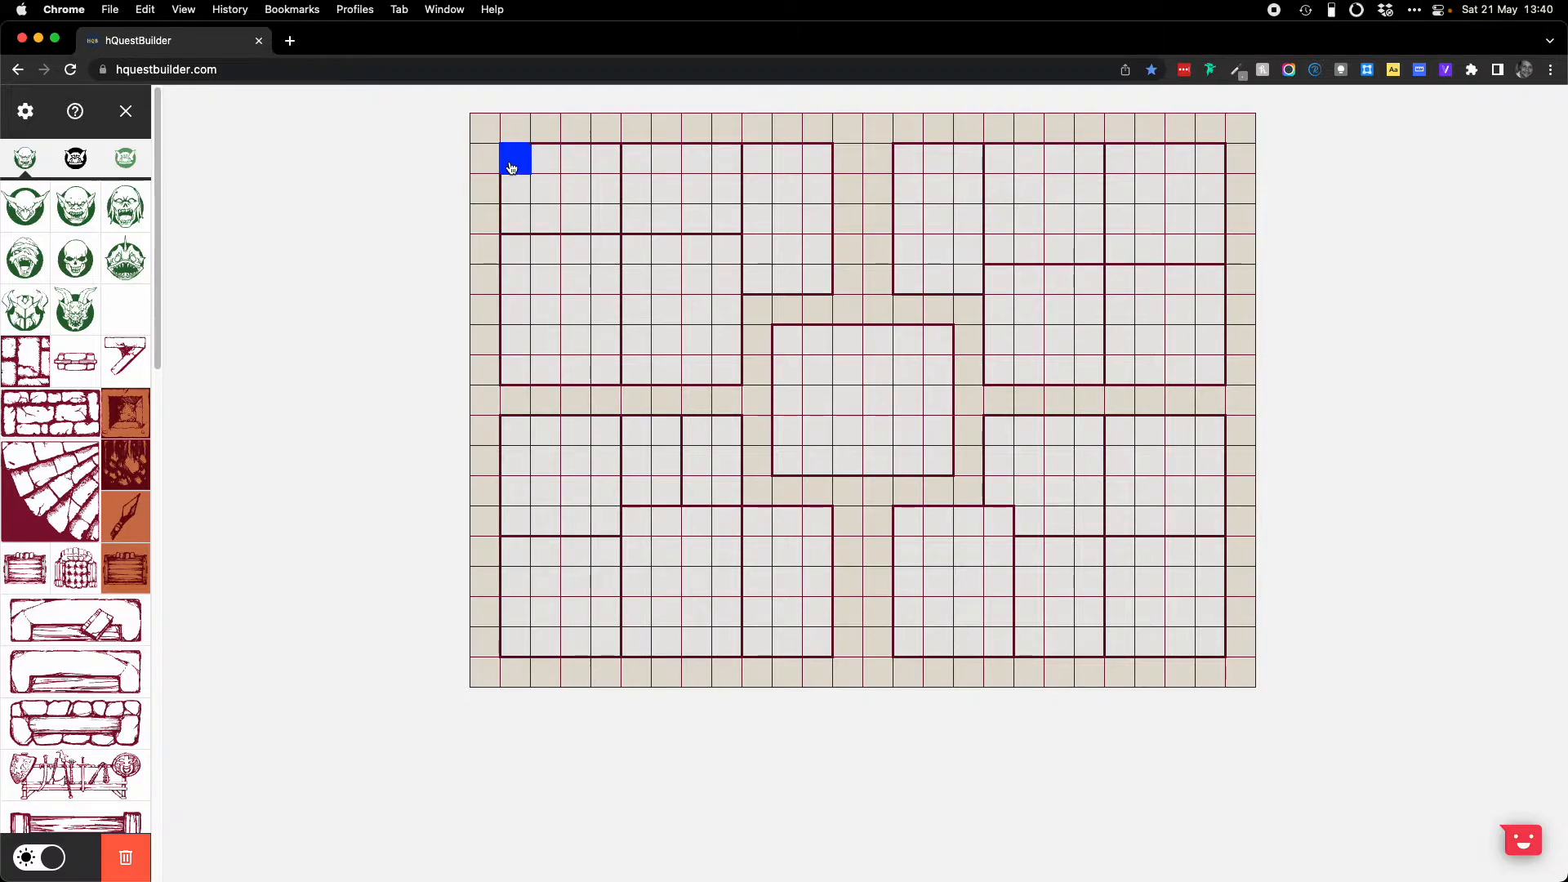
key("Right")
key("Right")
key("Up")
key("Down")
key("Down")
key("Down")
key("Left")
key("Left")
key("Up")
key("Up")
key("Right")
key("Left")
key("Right")
key("Left")
key("Down")
key("Down")
key("Down")
key("Down")
key("Right")
key("Right")
key("Up")
key("Up")
key("Right")
key("Right")
key("Right")
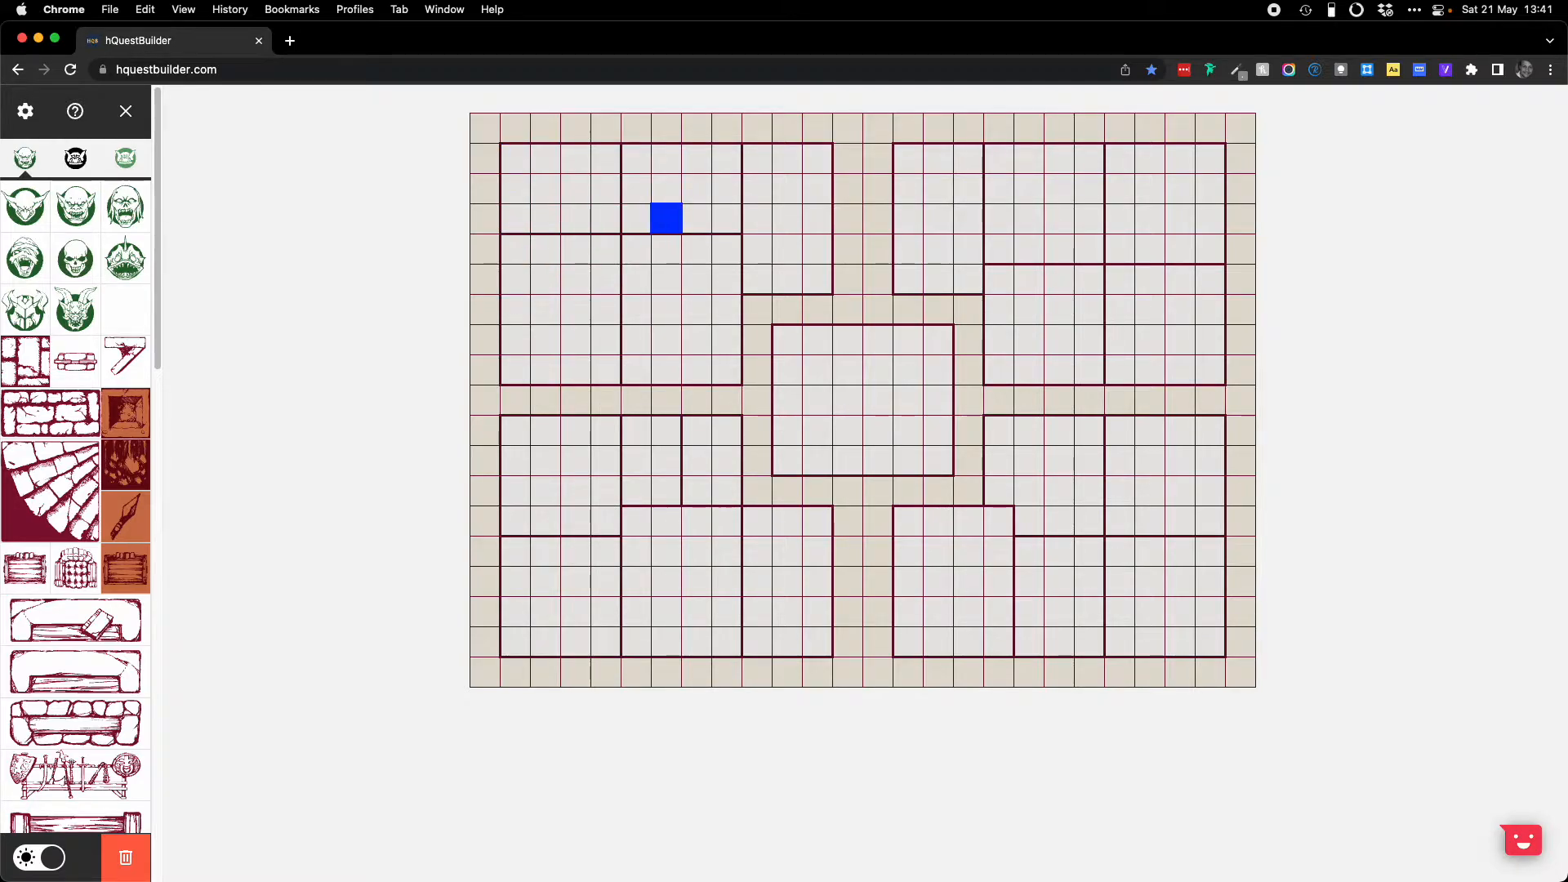
key("Left")
key("Up")
key("Up")
key("Left")
key("Down")
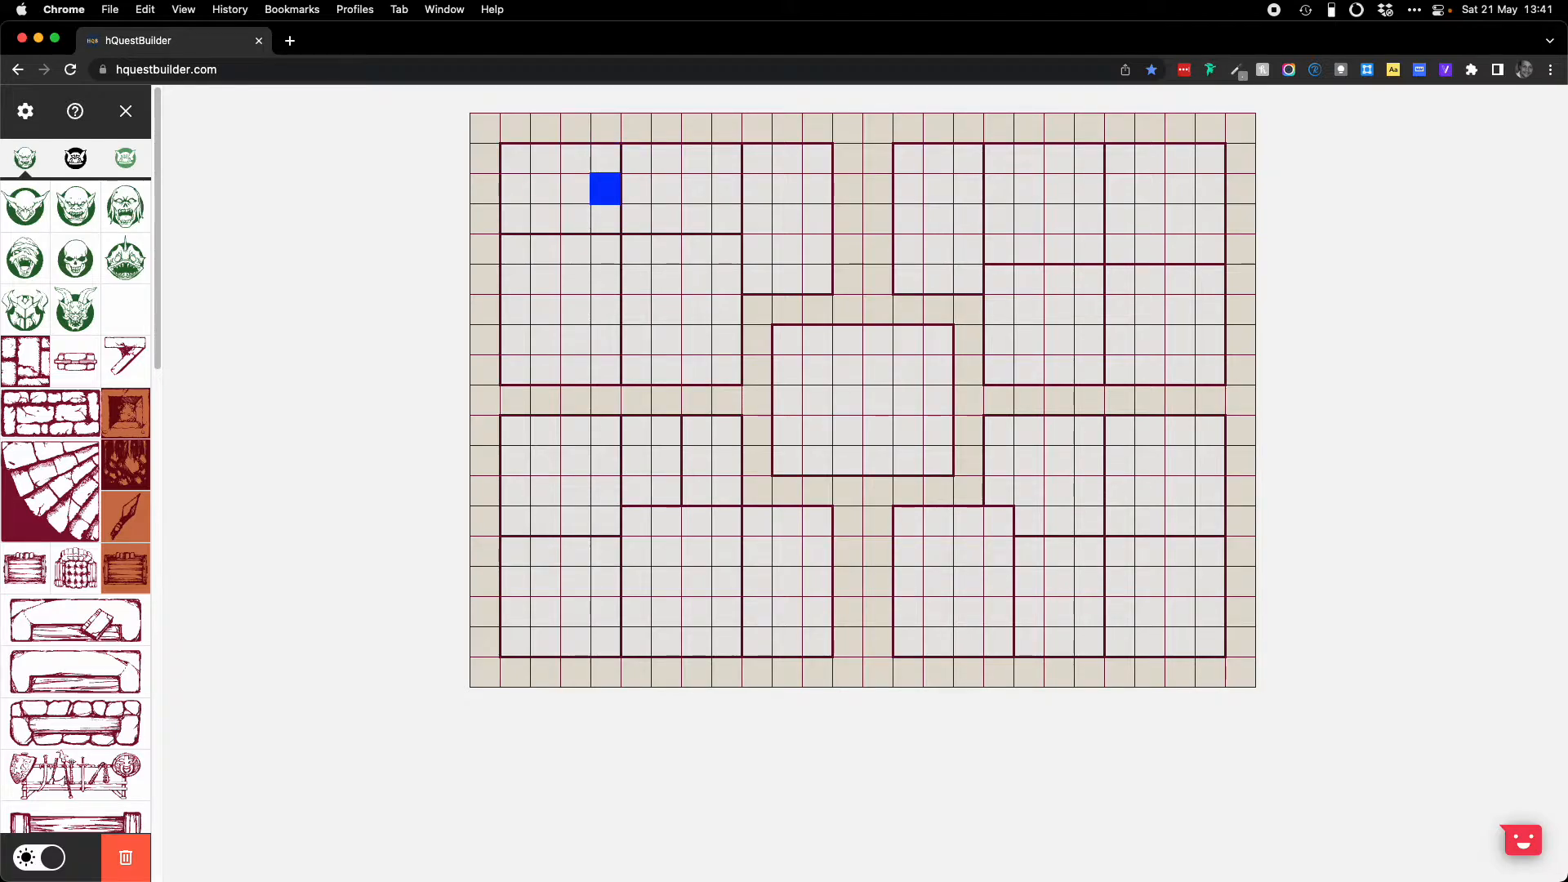
key("Up")
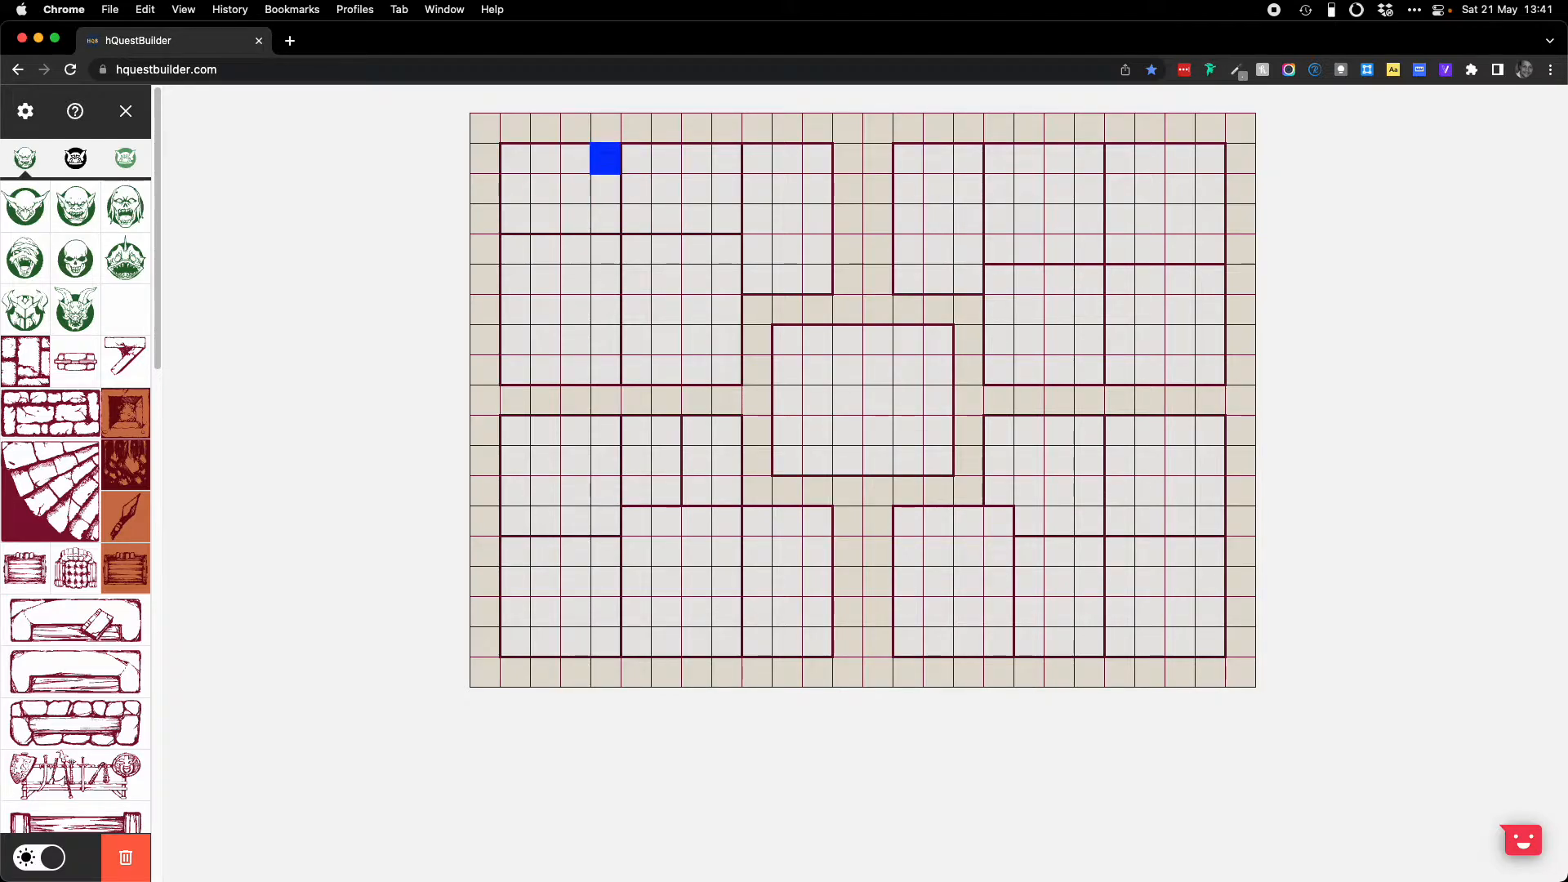
key("Left")
key("Left")
key("Left")
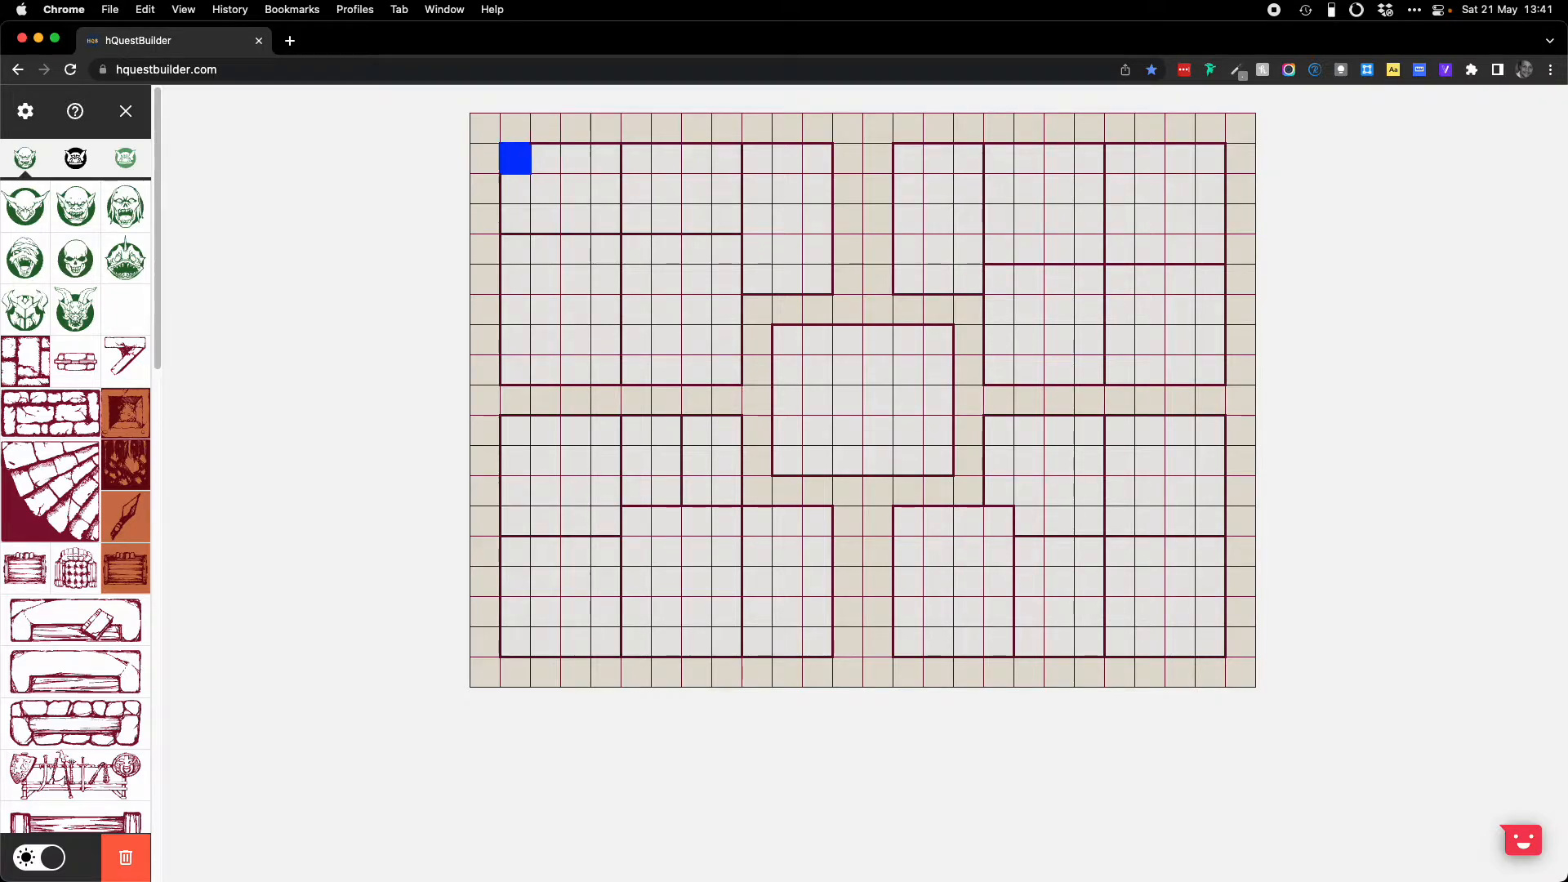
Step: Place the first five green monsters side by side along the top row of rooms, starting in the upper-left corner tile
key("1")
key("Right")
key("2")
key("Right")
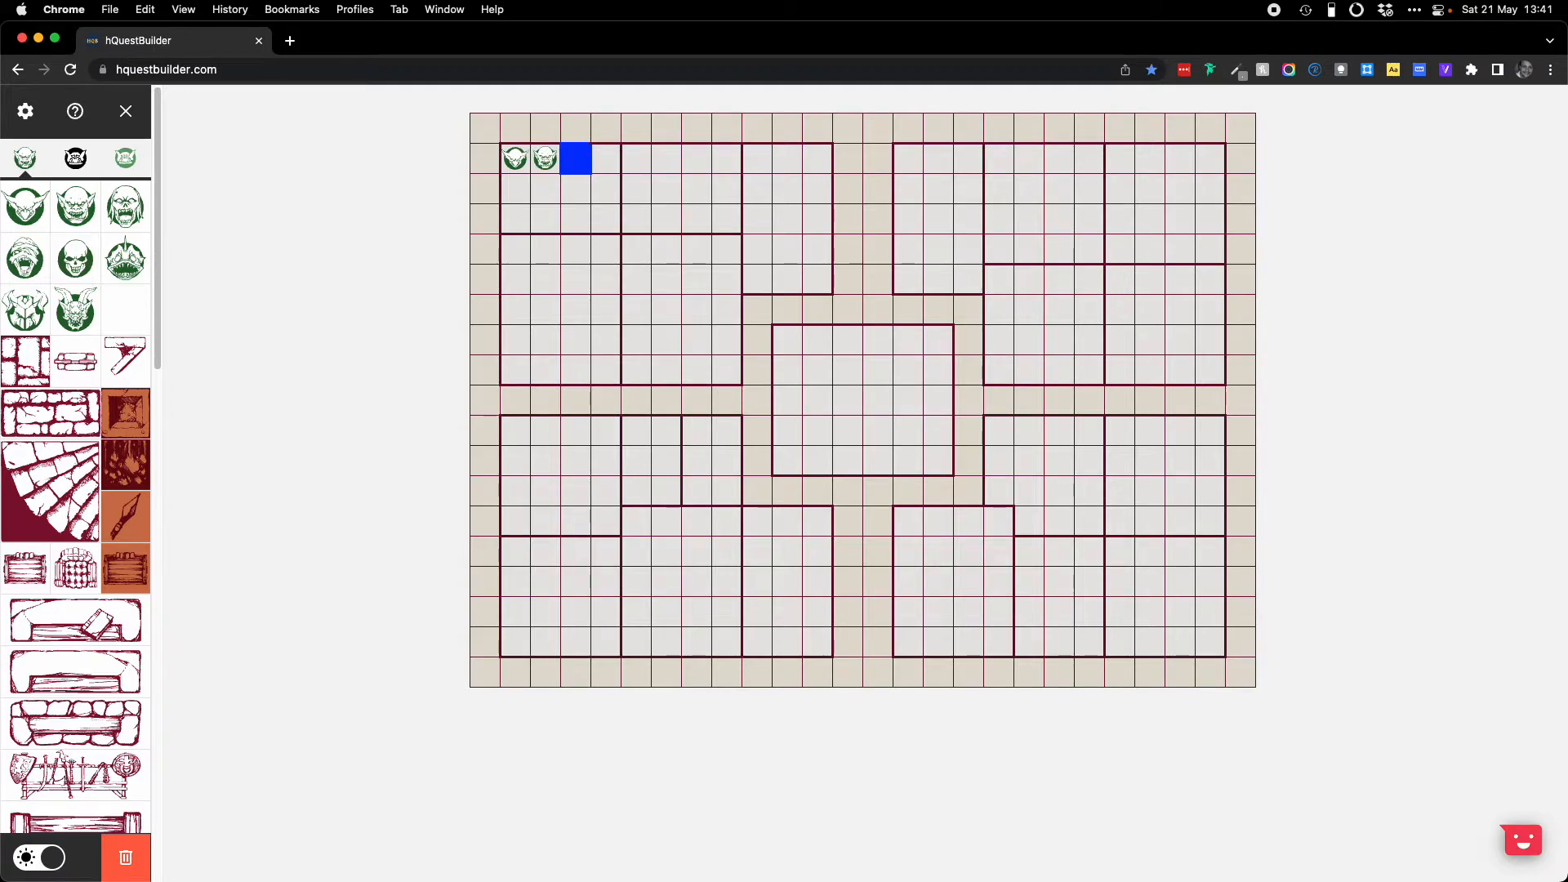
key("3")
key("Right")
key("4")
key("Right")
key("5")
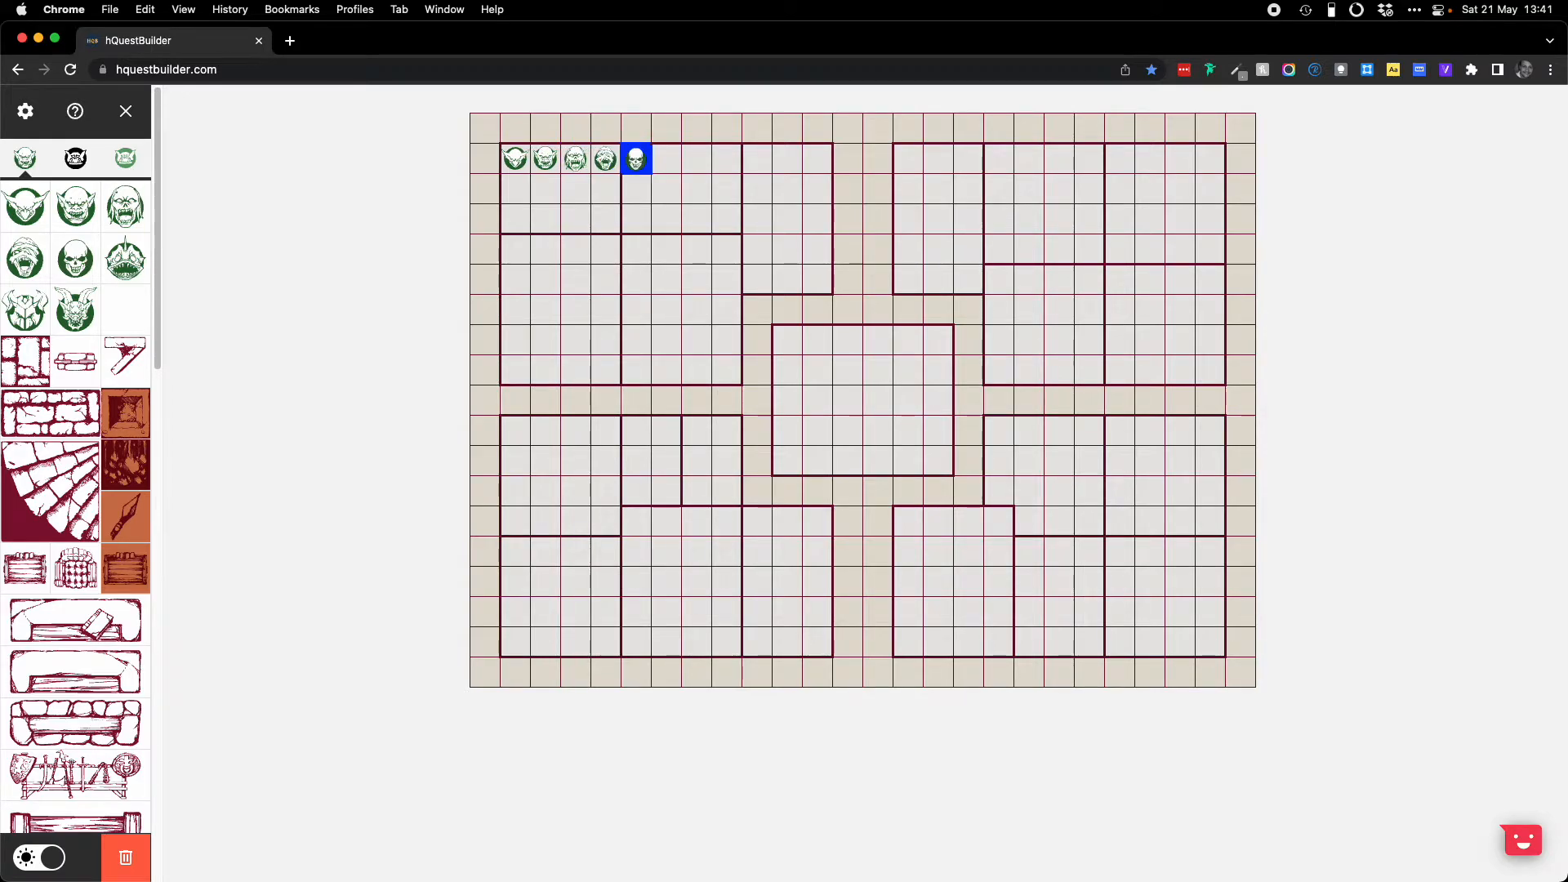
Step: Continue the monster row with the remaining three green monsters, followed by the ninth, black monster
key("Right")
key("6")
key("Right")
key("7")
key("Right")
key("8")
key("Right")
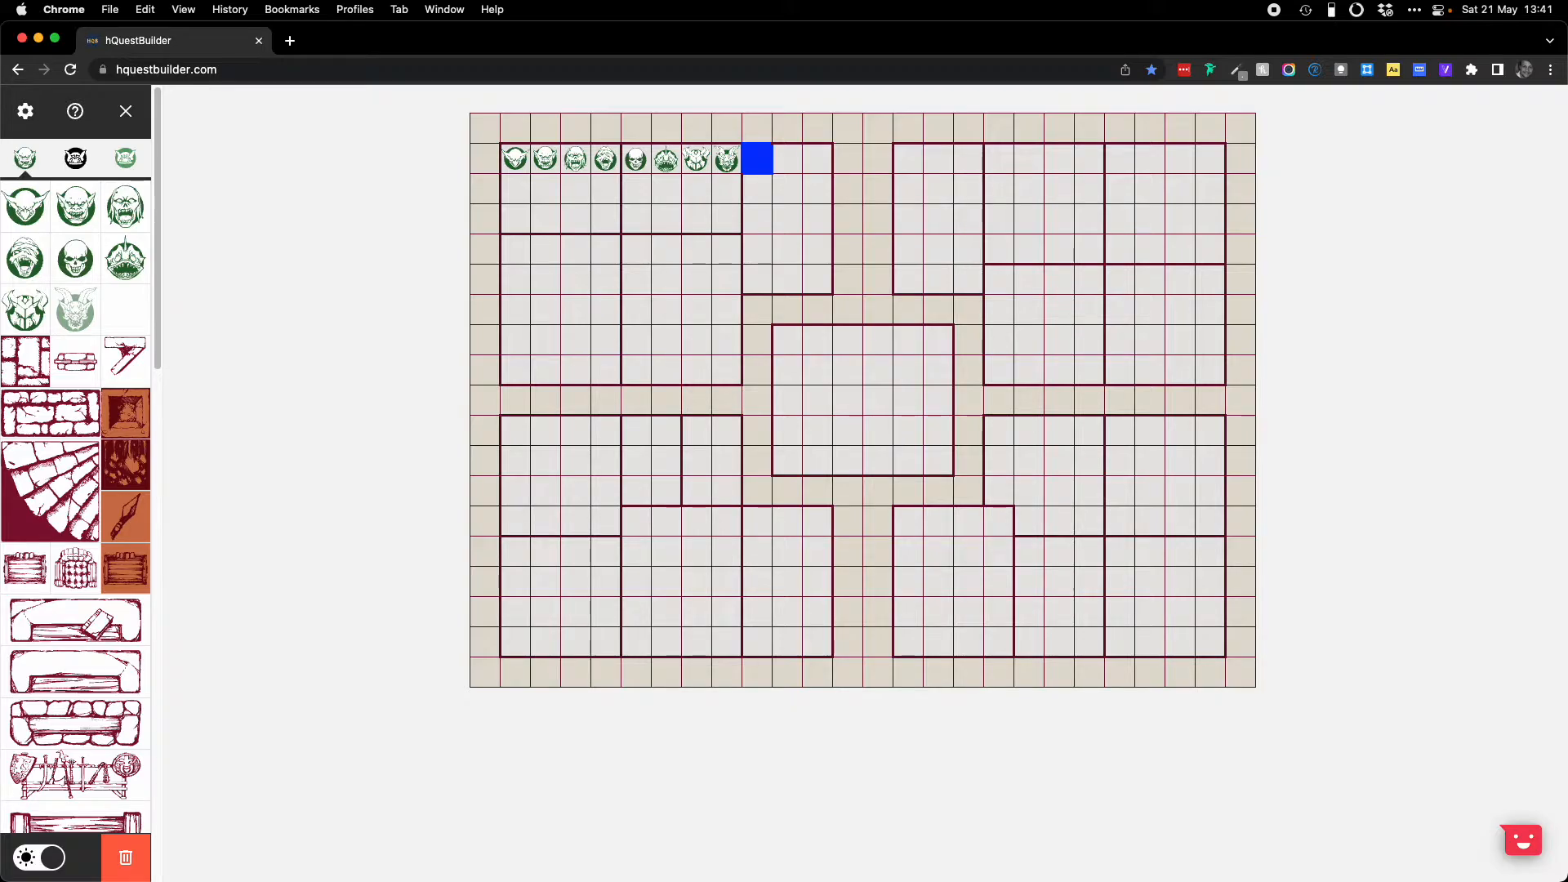
key("9")
Step: Place a single blocked square in the left column of the upper central corridor, level with the monster row
key("Right")
key("Right")
key("Right")
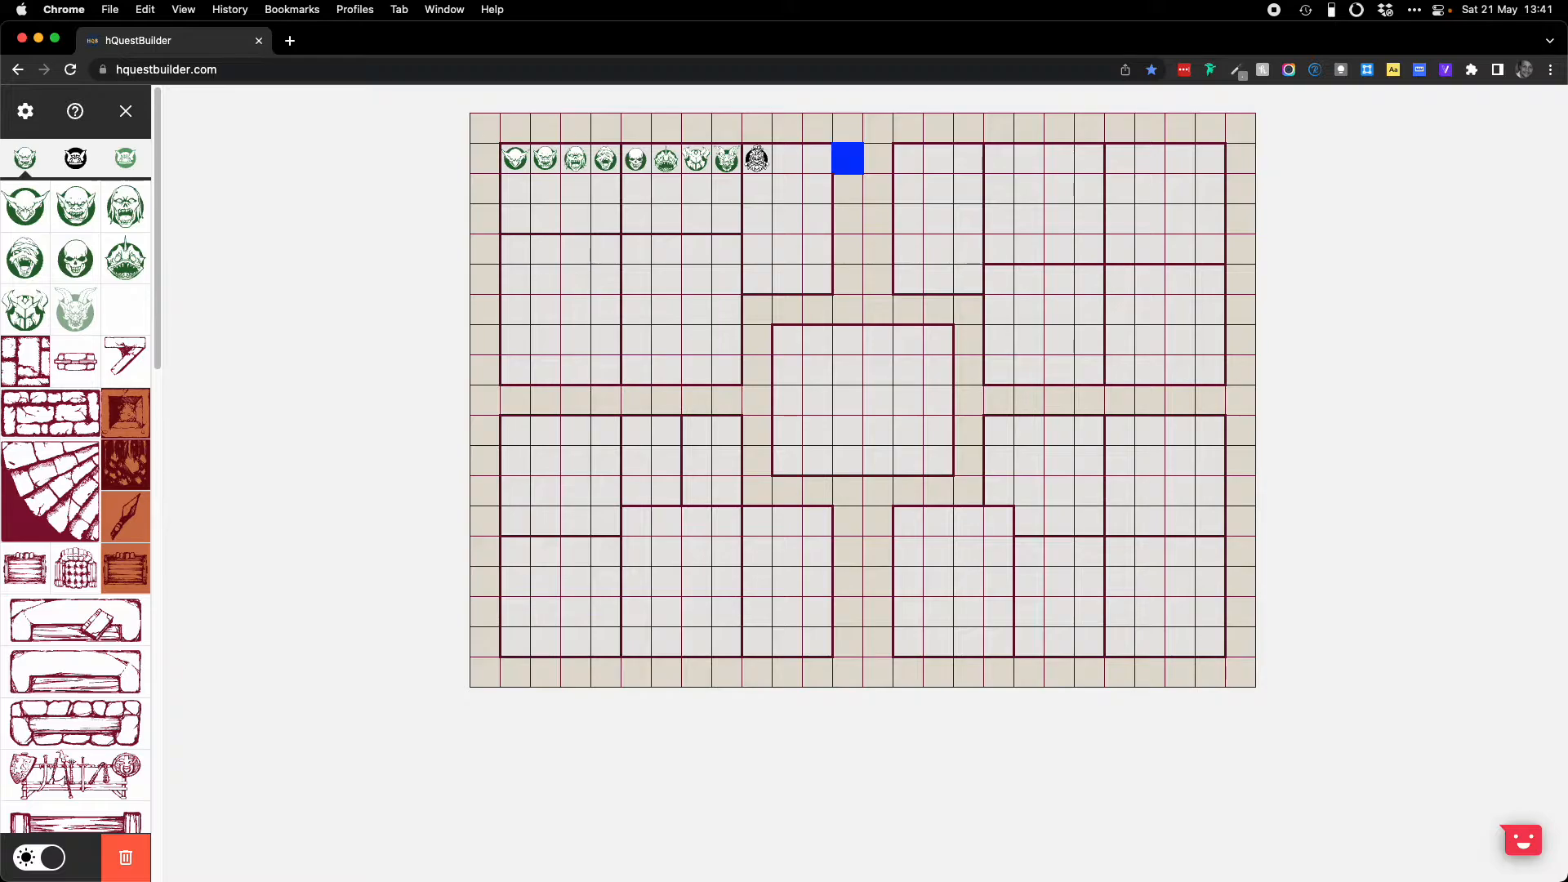
key("b")
Step: Place a double blocked square horizontally across the upper central corridor, two rows below the single block
key("Down")
key("Down")
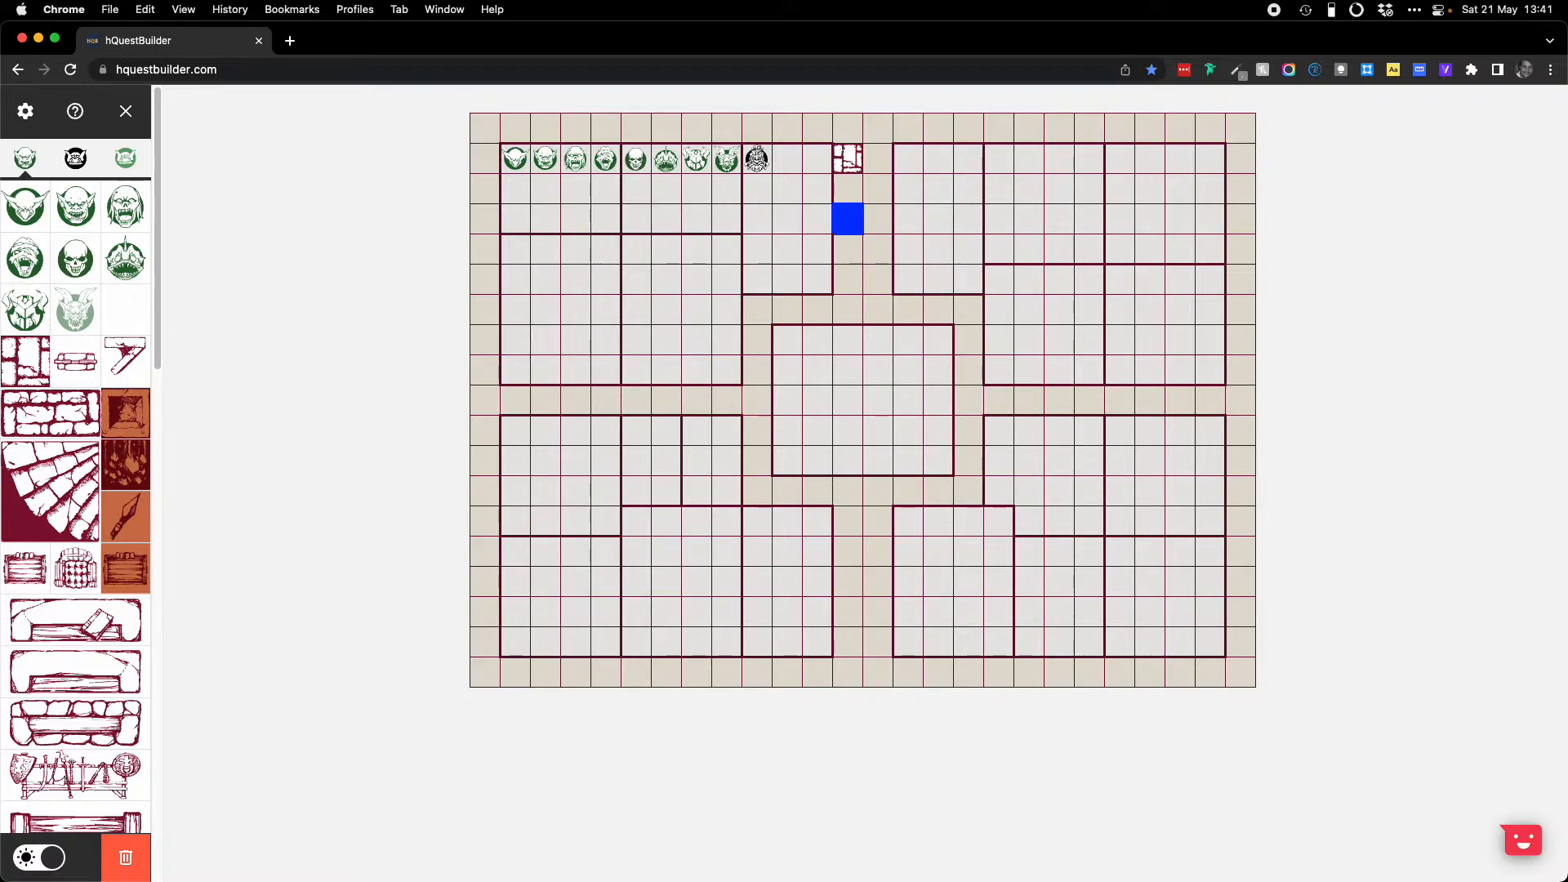
key("shift+b")
key("shift+b")
key("shift+b")
key("shift+b")
key("shift+b")
key("shift+b")
key("shift+b")
Step: Annotate the leftmost tile in the second row of the room below the upper-left one with the letter A
key("Down")
key("Left")
key("Left")
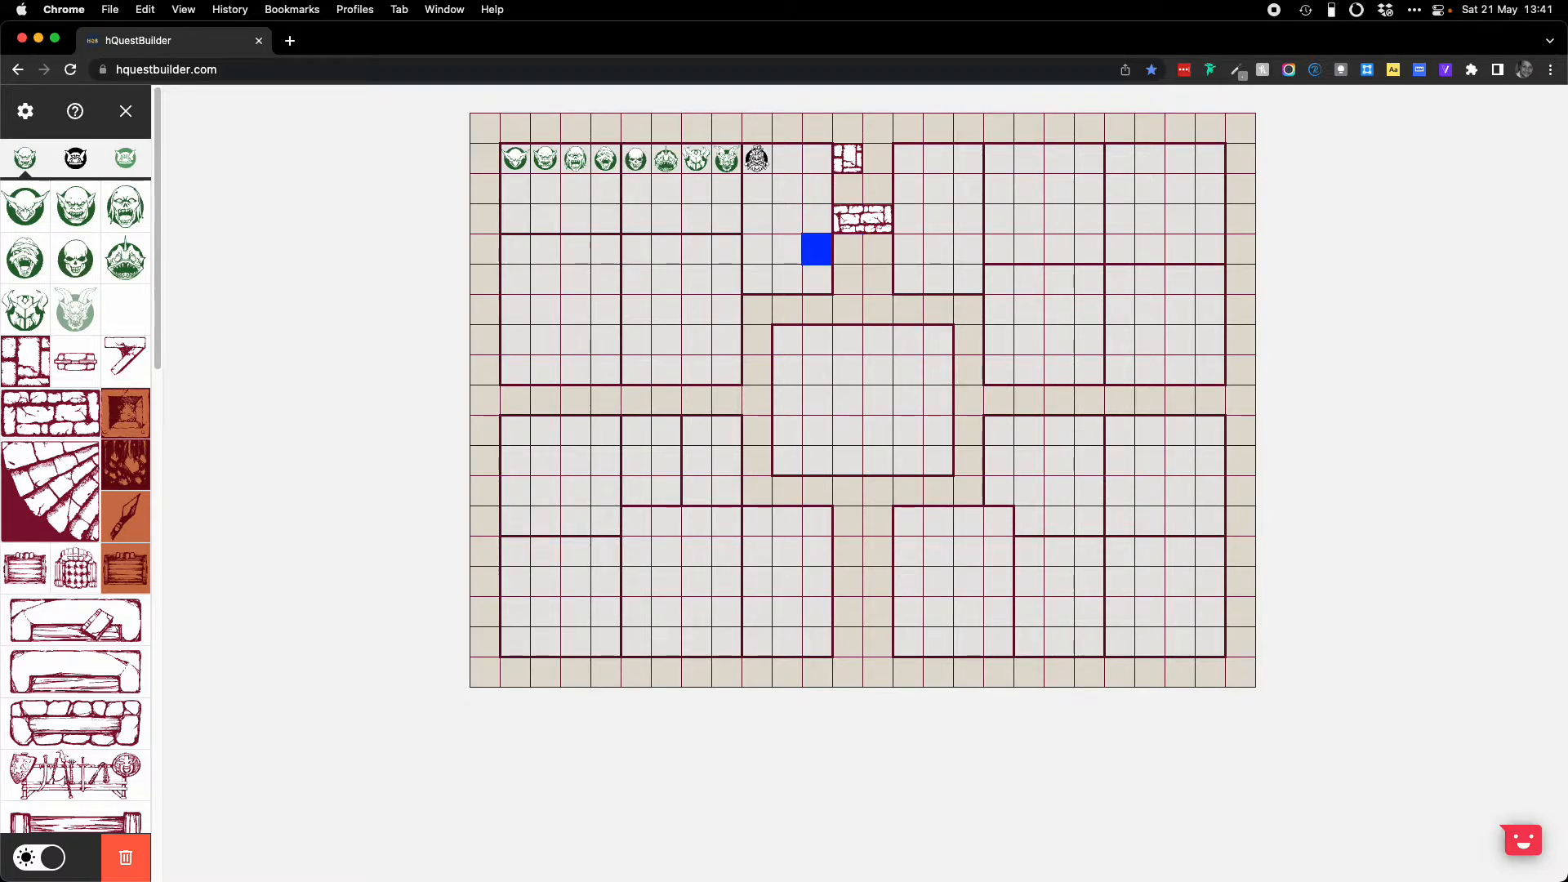
key("Left")
key("Left")
key("Left")
key("Left")
key("Down")
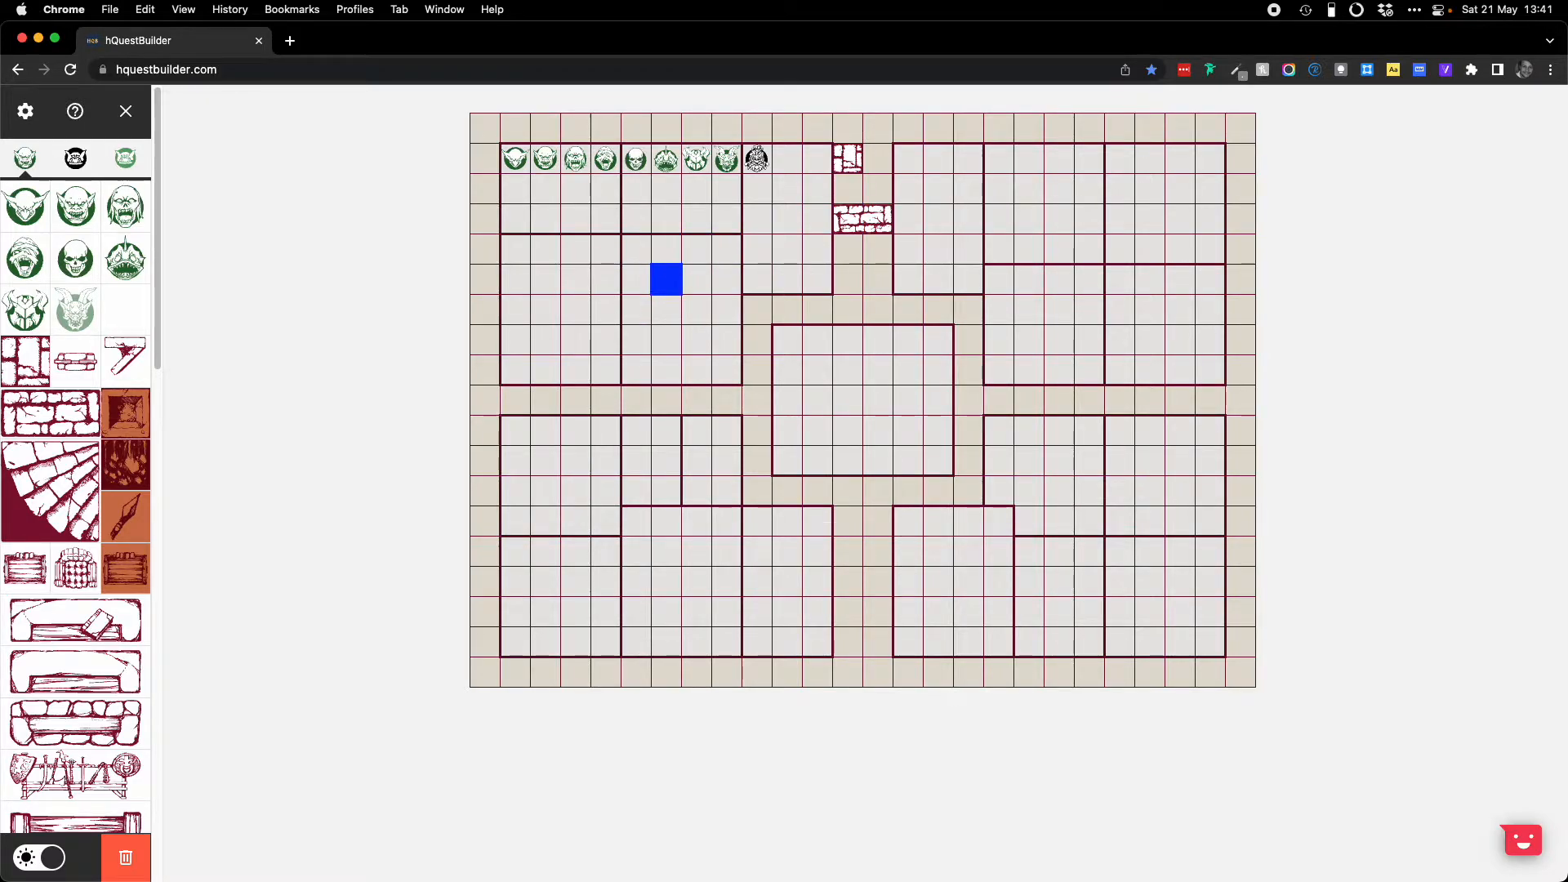
key("Left")
key("Left")
key("Left")
key("Left")
key("Left")
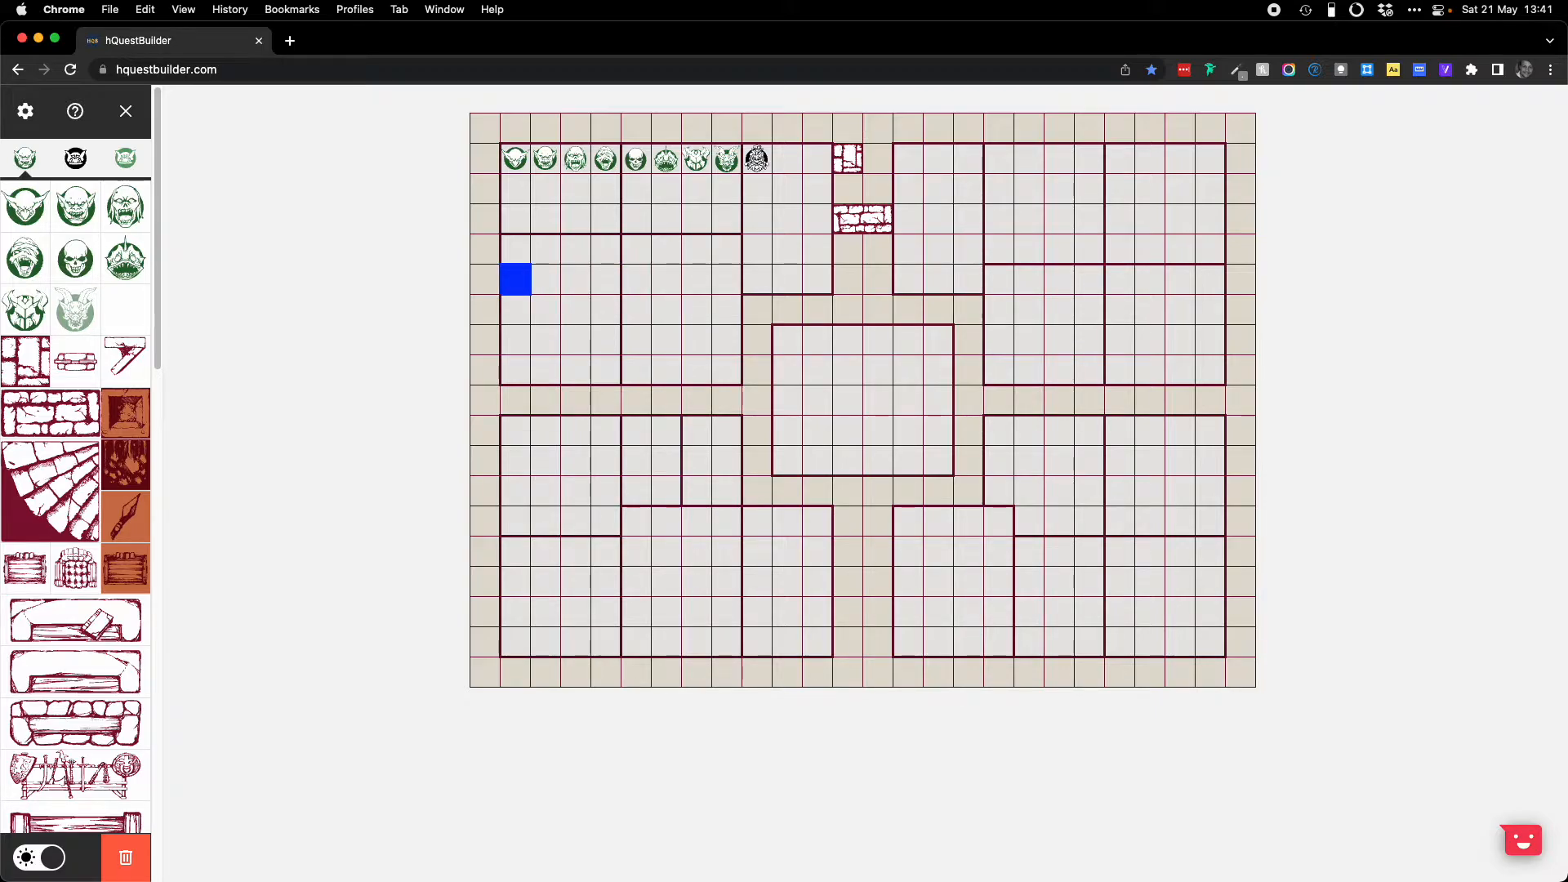
key("a")
Step: Annotate the tile two squares right of the A with S, and the tile directly above the A with 1
key("Right")
key("Right")
key("s")
key("Right")
key("Right")
key("Up")
key("Left")
key("Left")
key("Left")
key("Left")
Step: Place a door in the right wall of the neighbouring room's third row, rotated to stand vertically
key("Right")
key("Right")
key("Down")
key("Down")
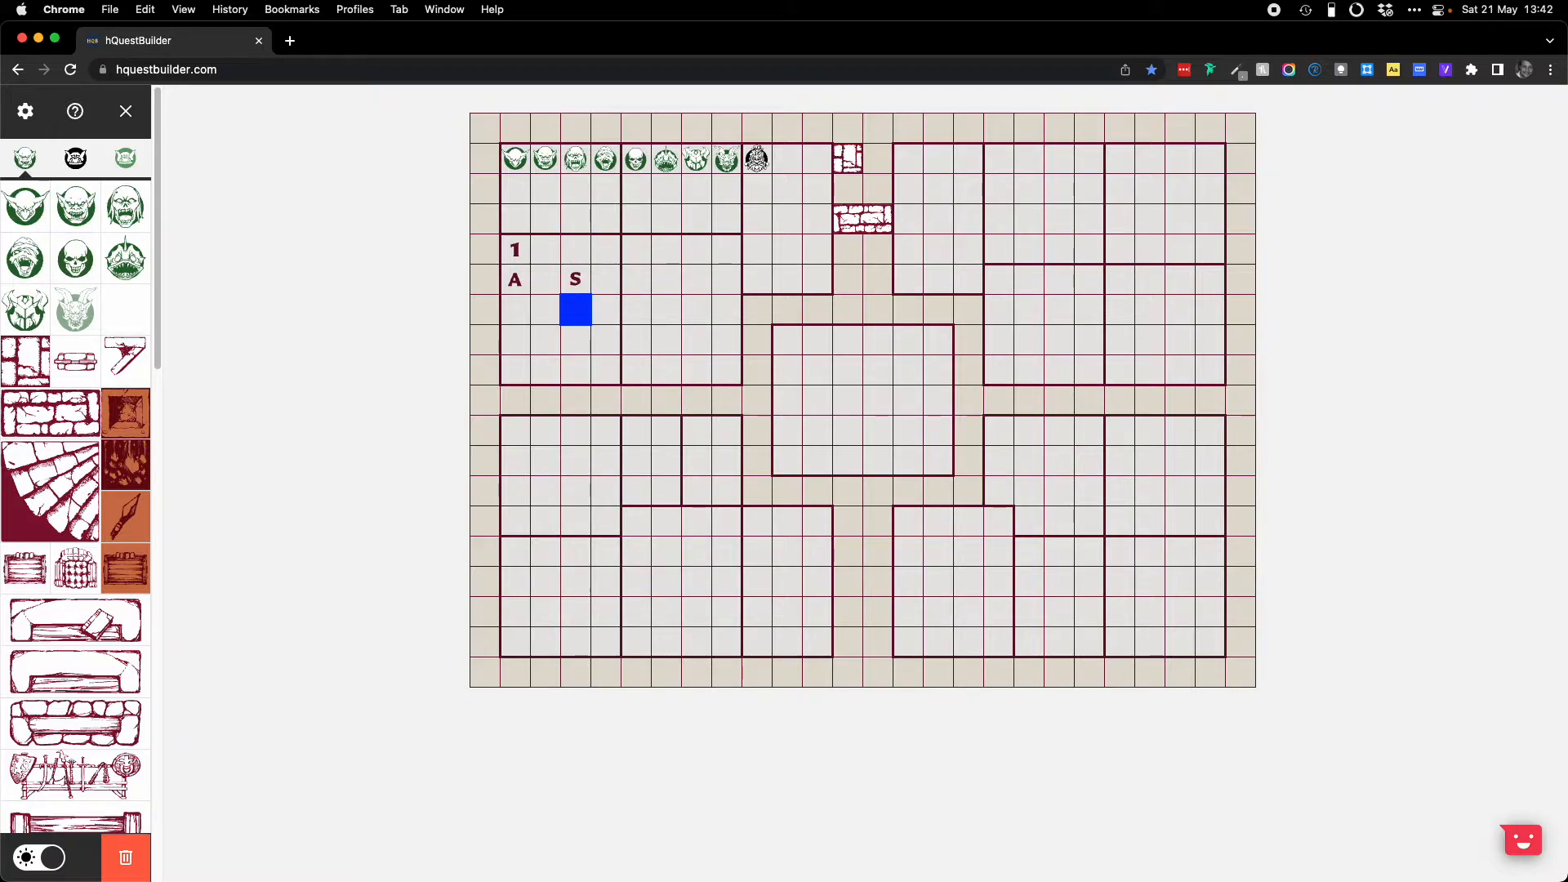
key("Right")
key("Right")
key("Right")
key("Right")
key("Right")
key("shift+Up")
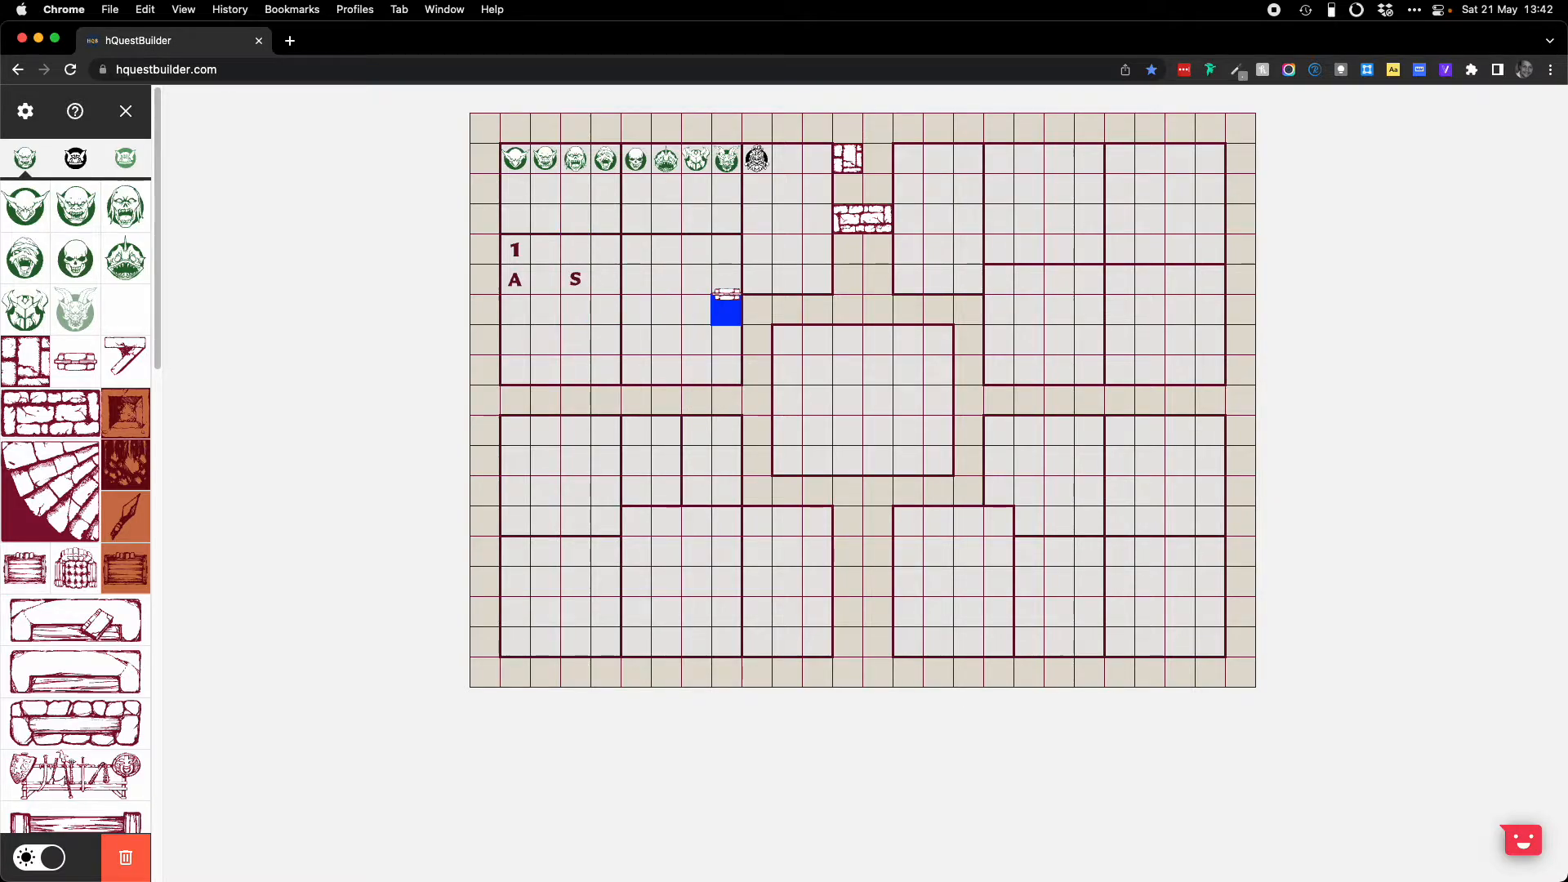
key("shift+Down")
key("shift+Up")
key("shift+Right")
Step: Place secret doors against the right wall in the two tiles directly above the door
key("Down")
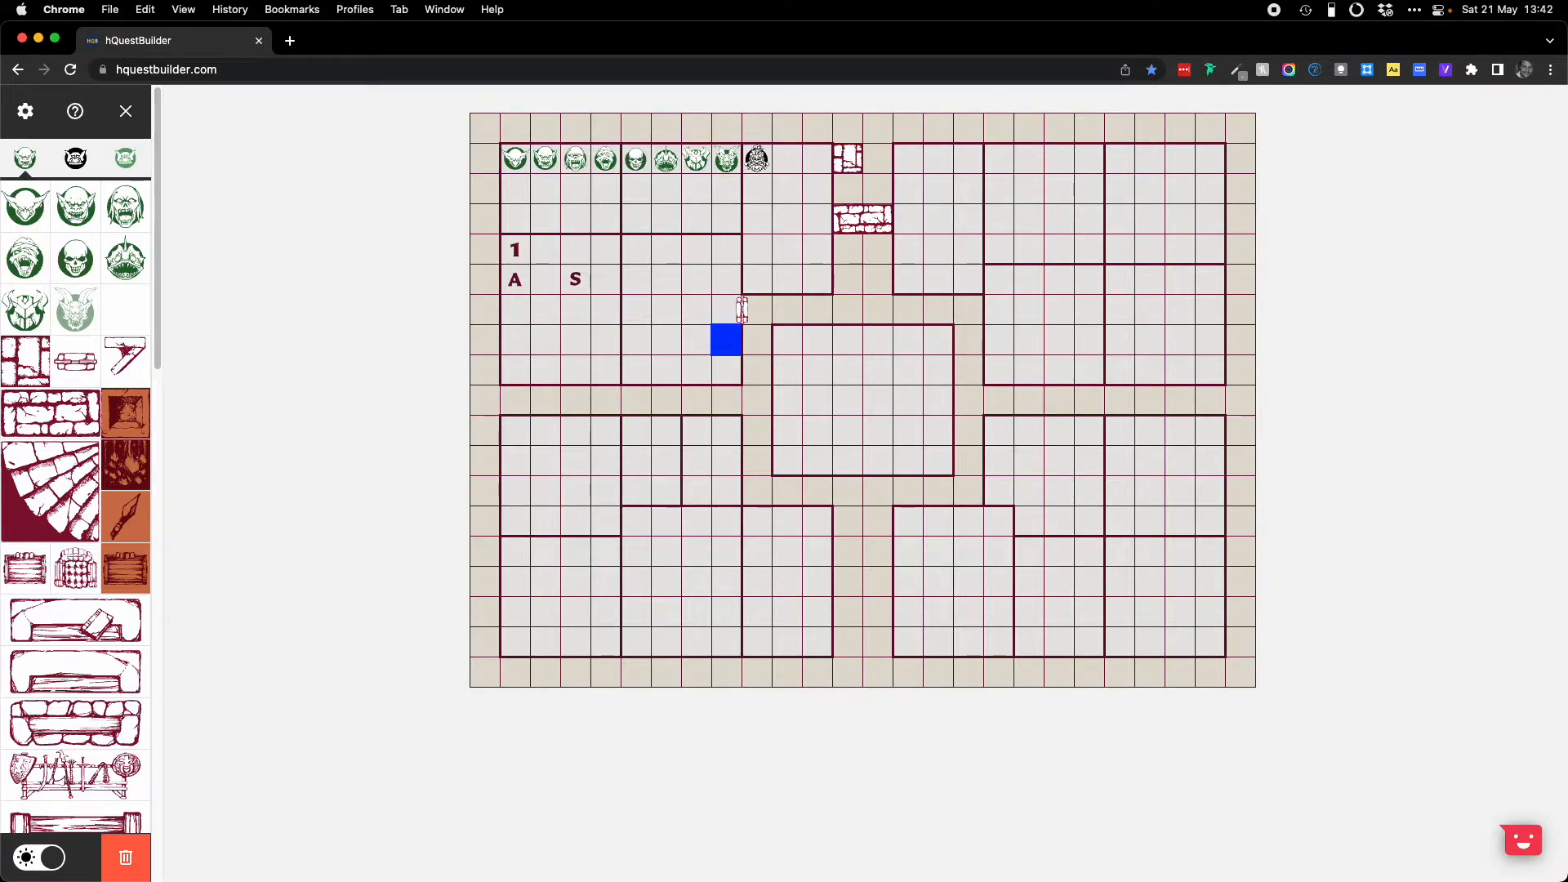
key("Up")
key("Up")
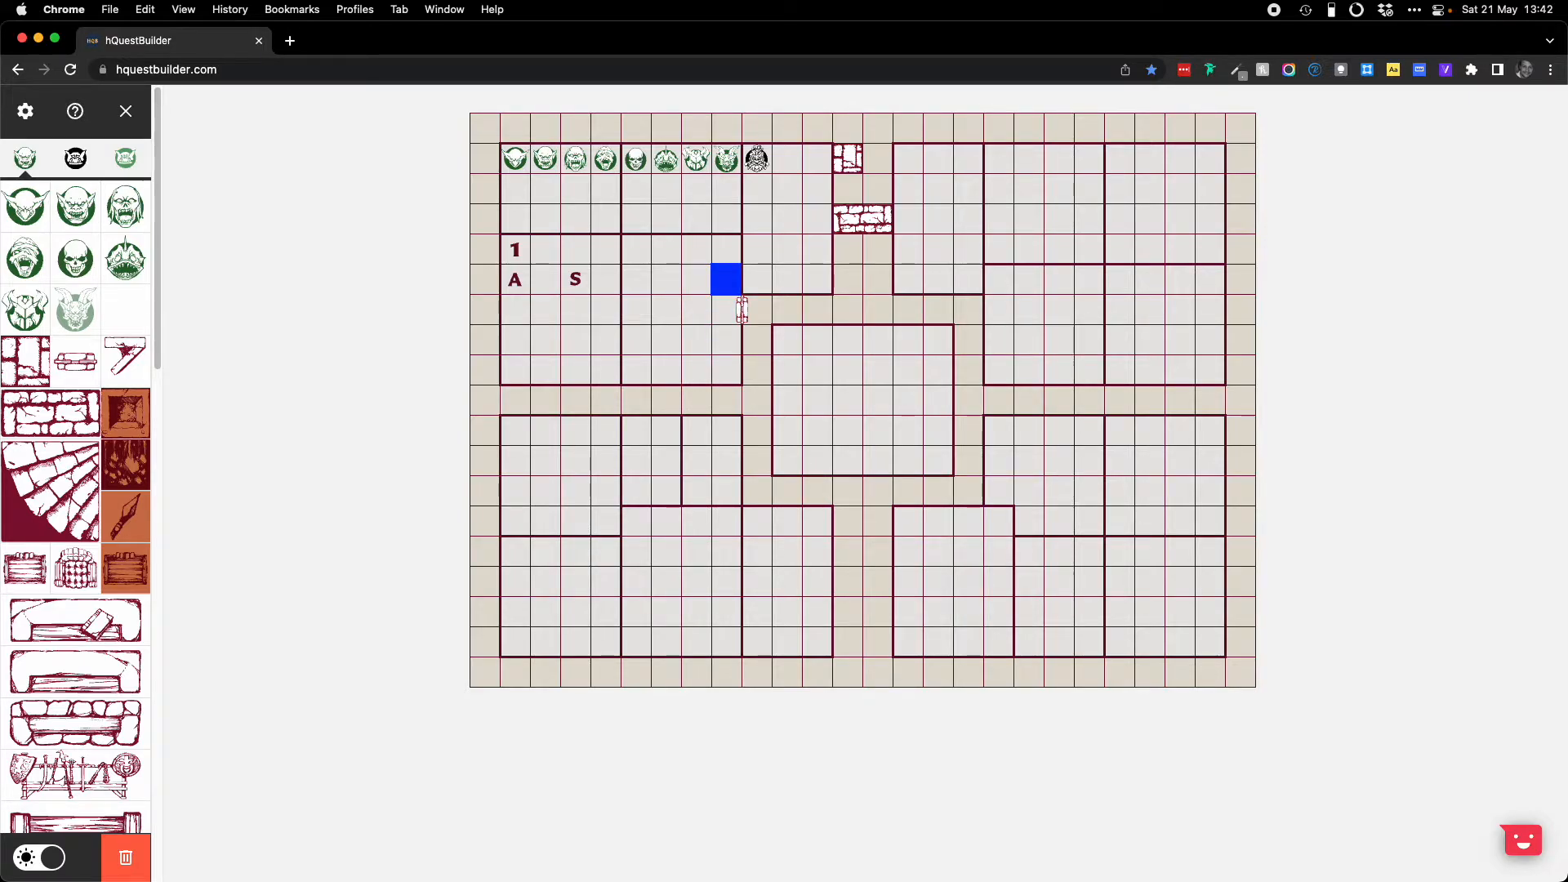
key("alt+Up")
key("alt+Right")
key("Up")
key("alt+Up")
key("alt+Right")
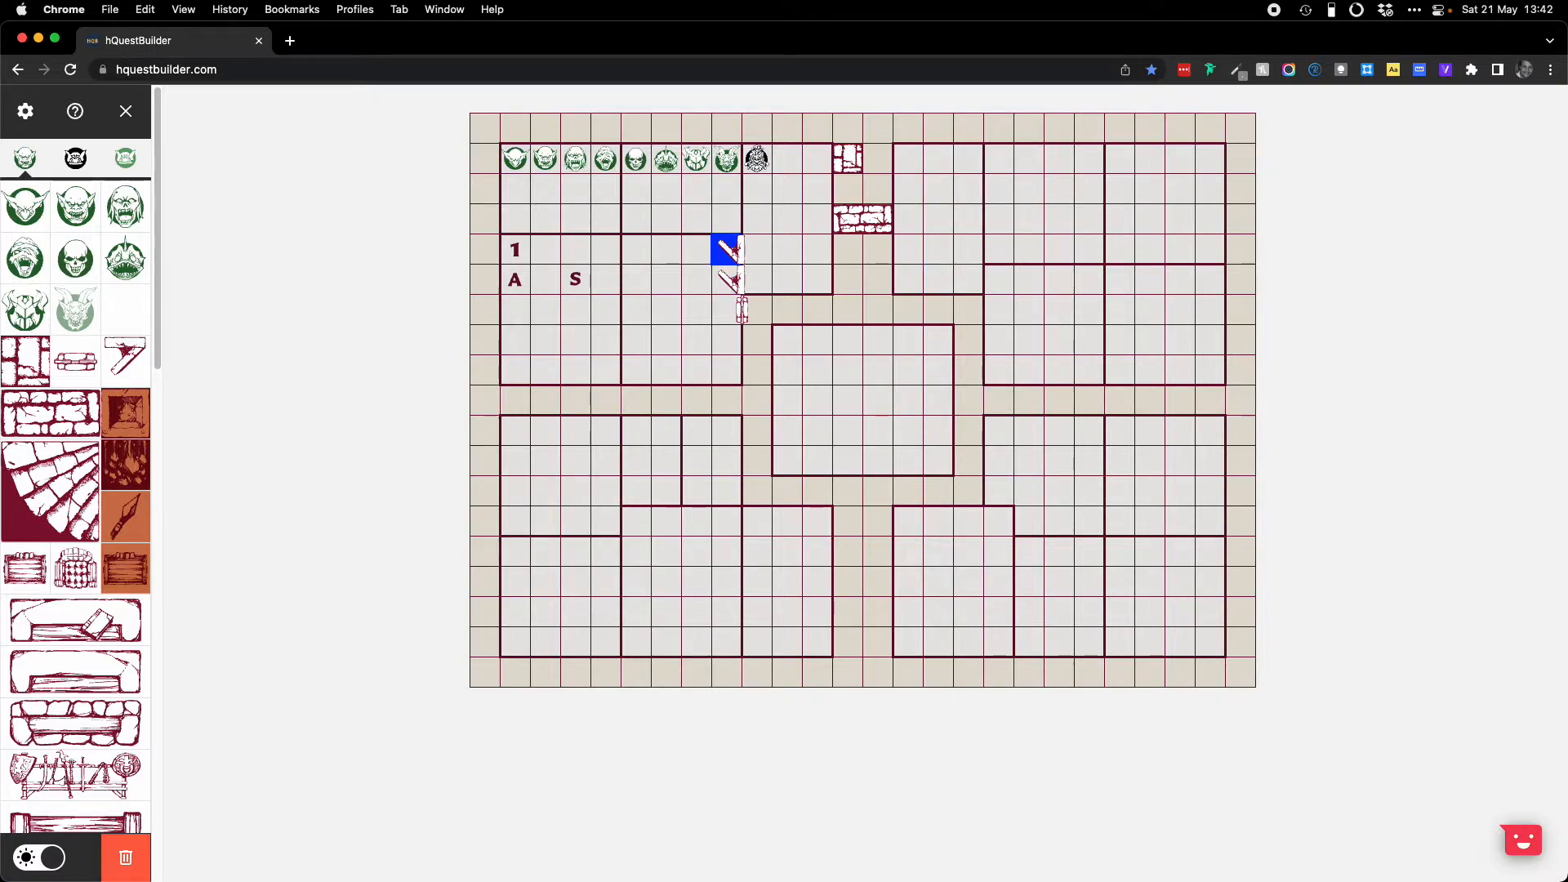
Step: Place a pit trap in the second column, fourth row of the room with the doors, dismissing the print dialog
key("Down")
key("Down")
key("Down")
key("Down")
key("Left")
key("Left")
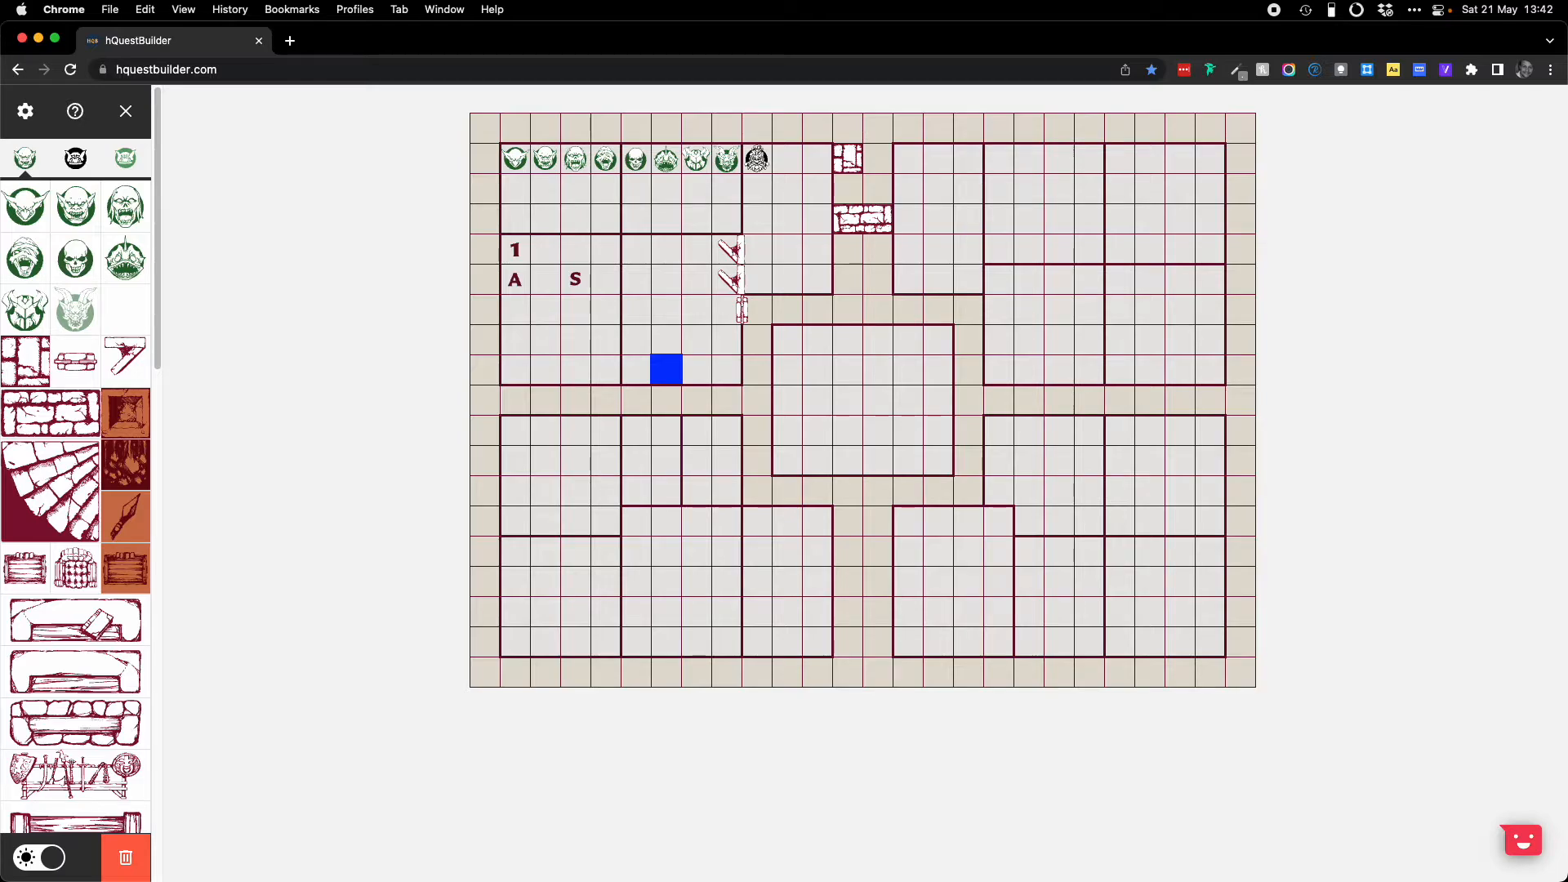
key("Up")
key("super+p")
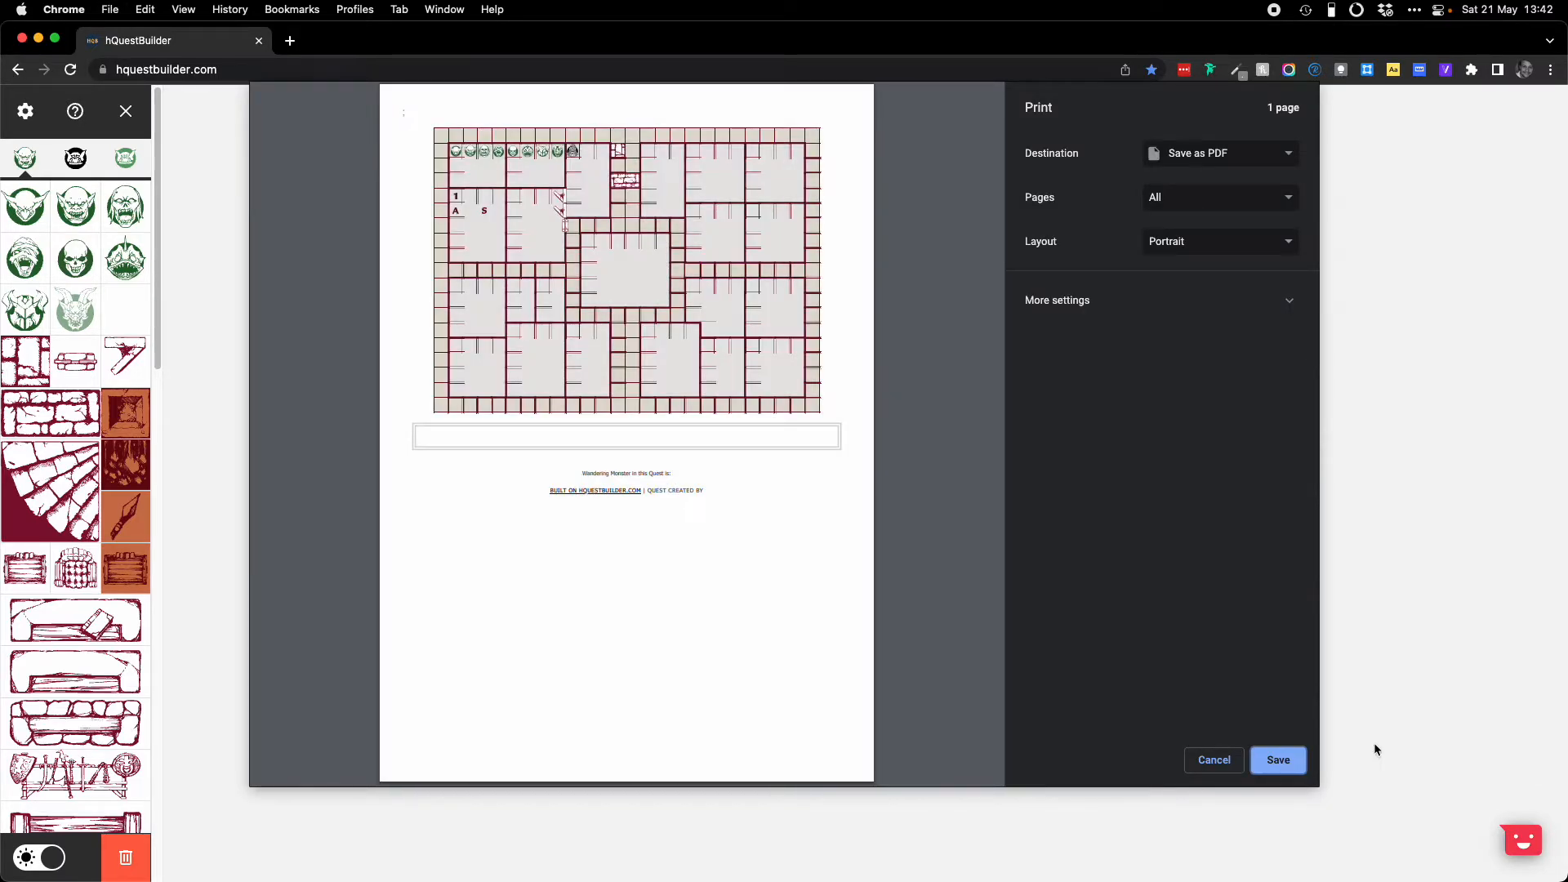
left_click(1225, 765)
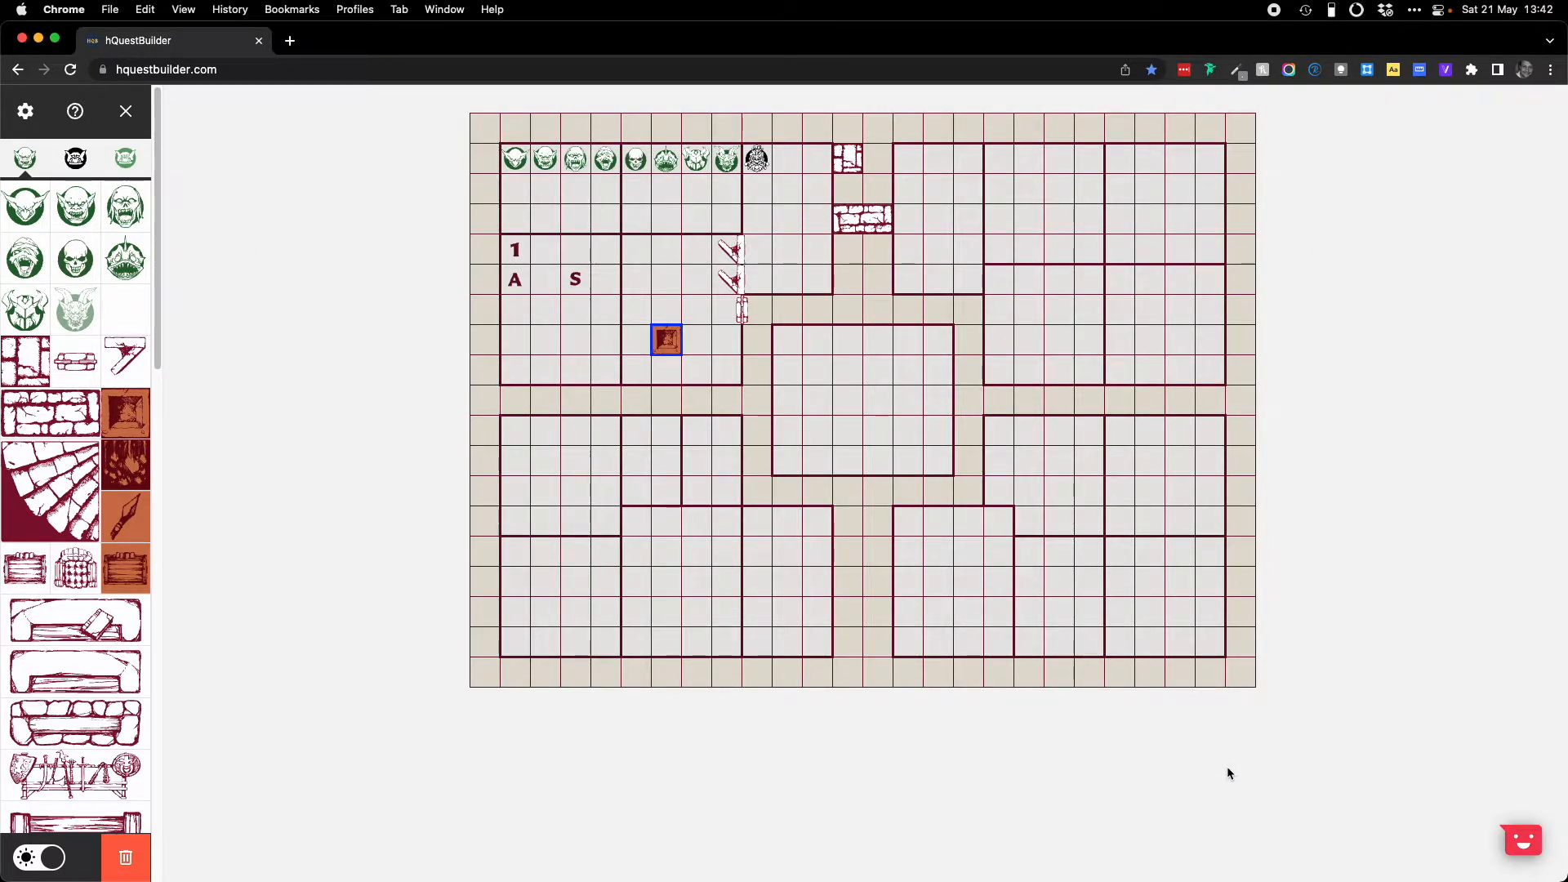
Step: Place a spear trap directly above the pit trap and a falling rock trap above the spear trap
key("Up")
key("s")
key("Up")
key("r")
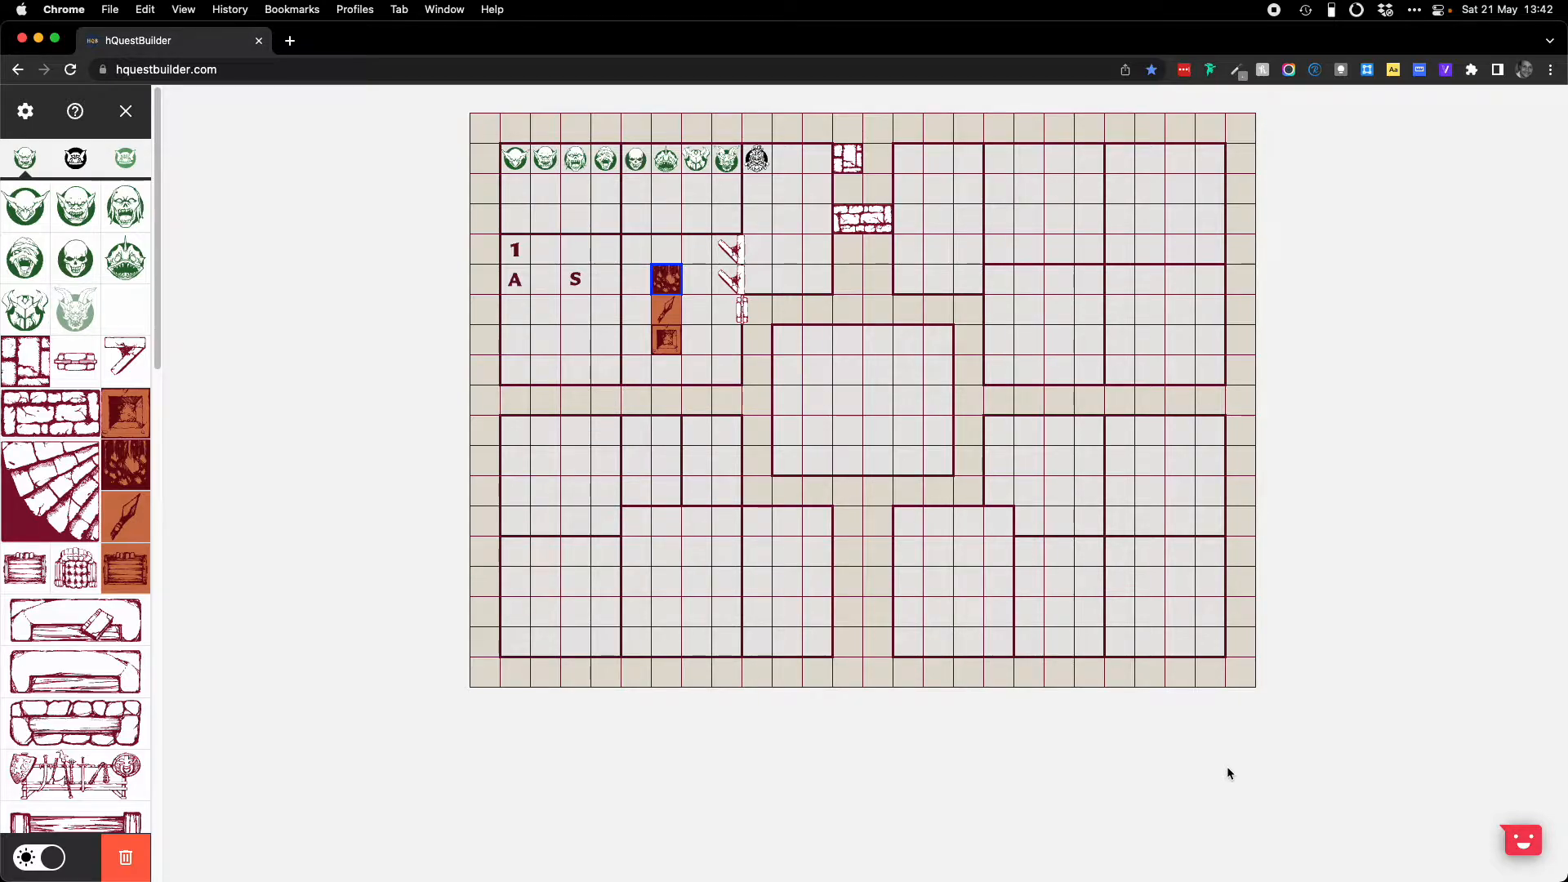
Step: Place the trapped chest tile directly below the pit trap
key("Down")
key("Down")
key("Down")
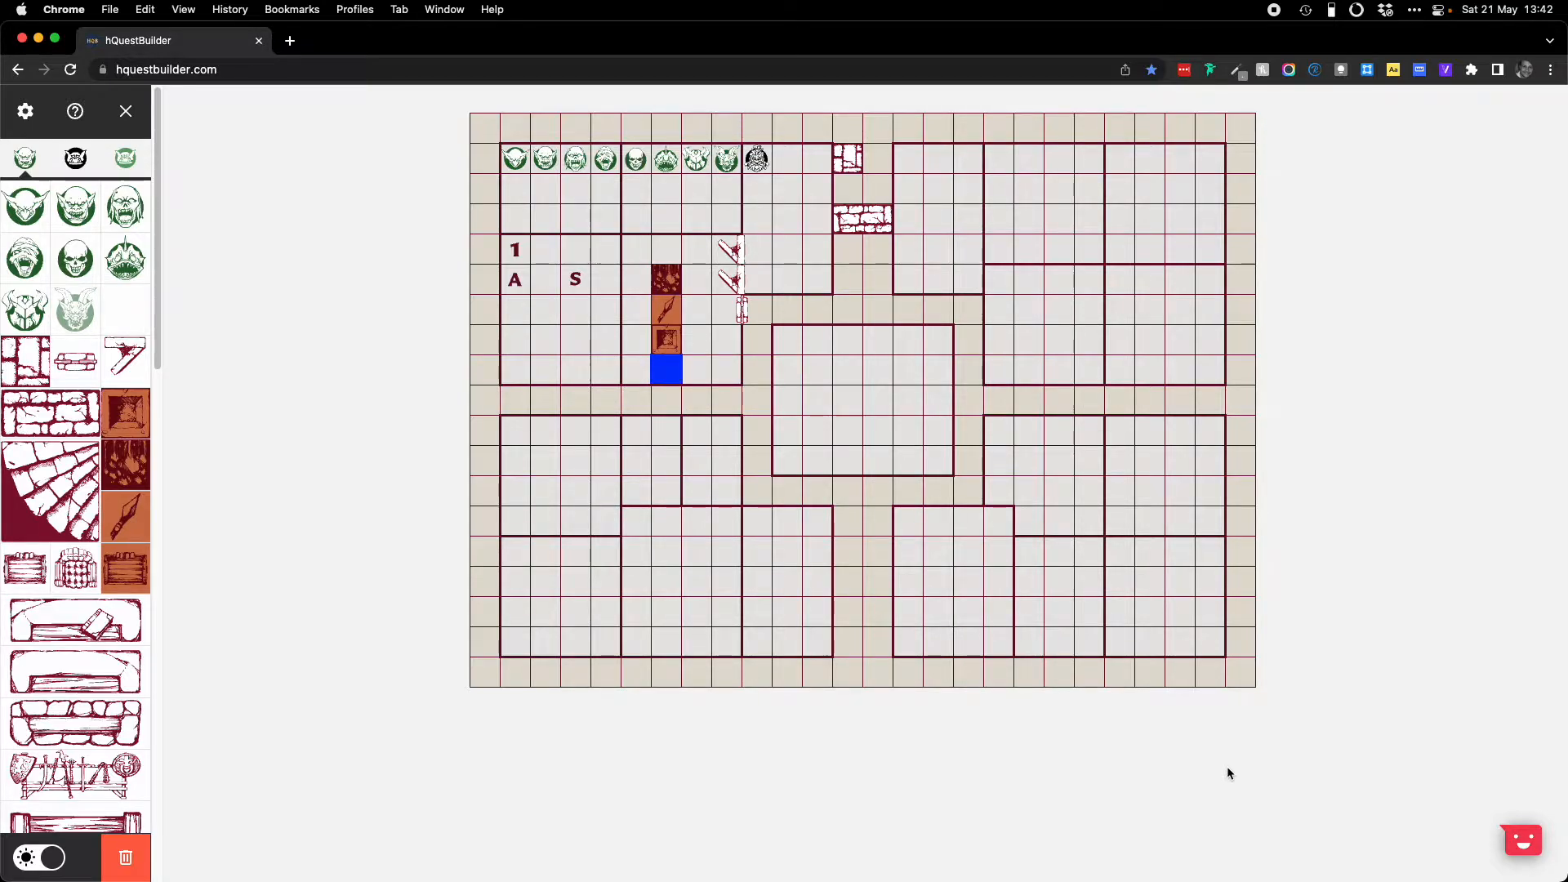
key("c")
key("Down")
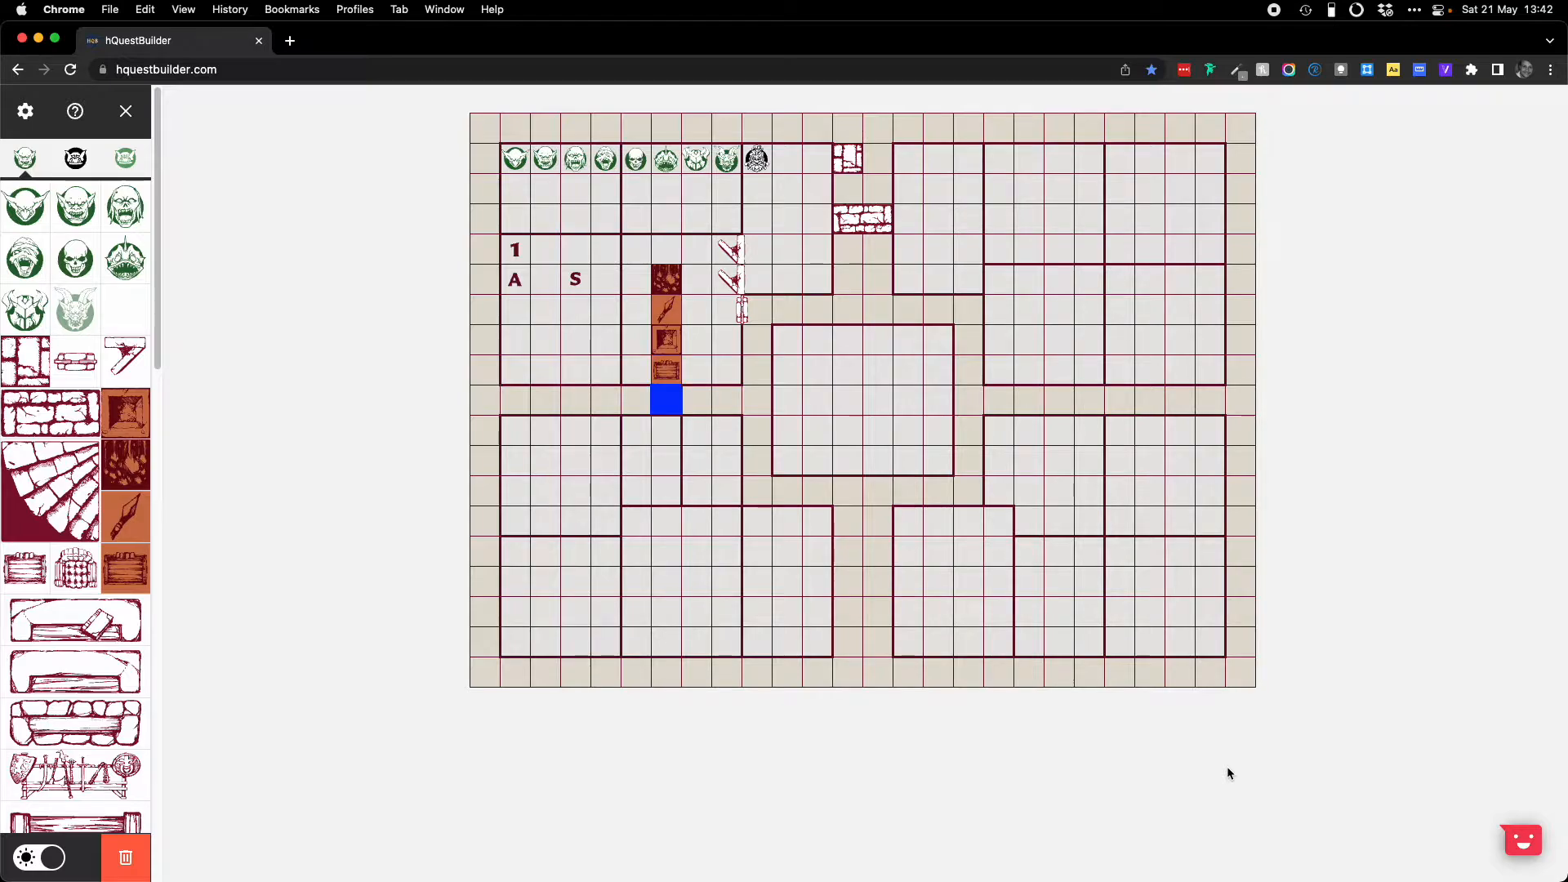
key("Left")
key("Left")
key("Down")
key("Left")
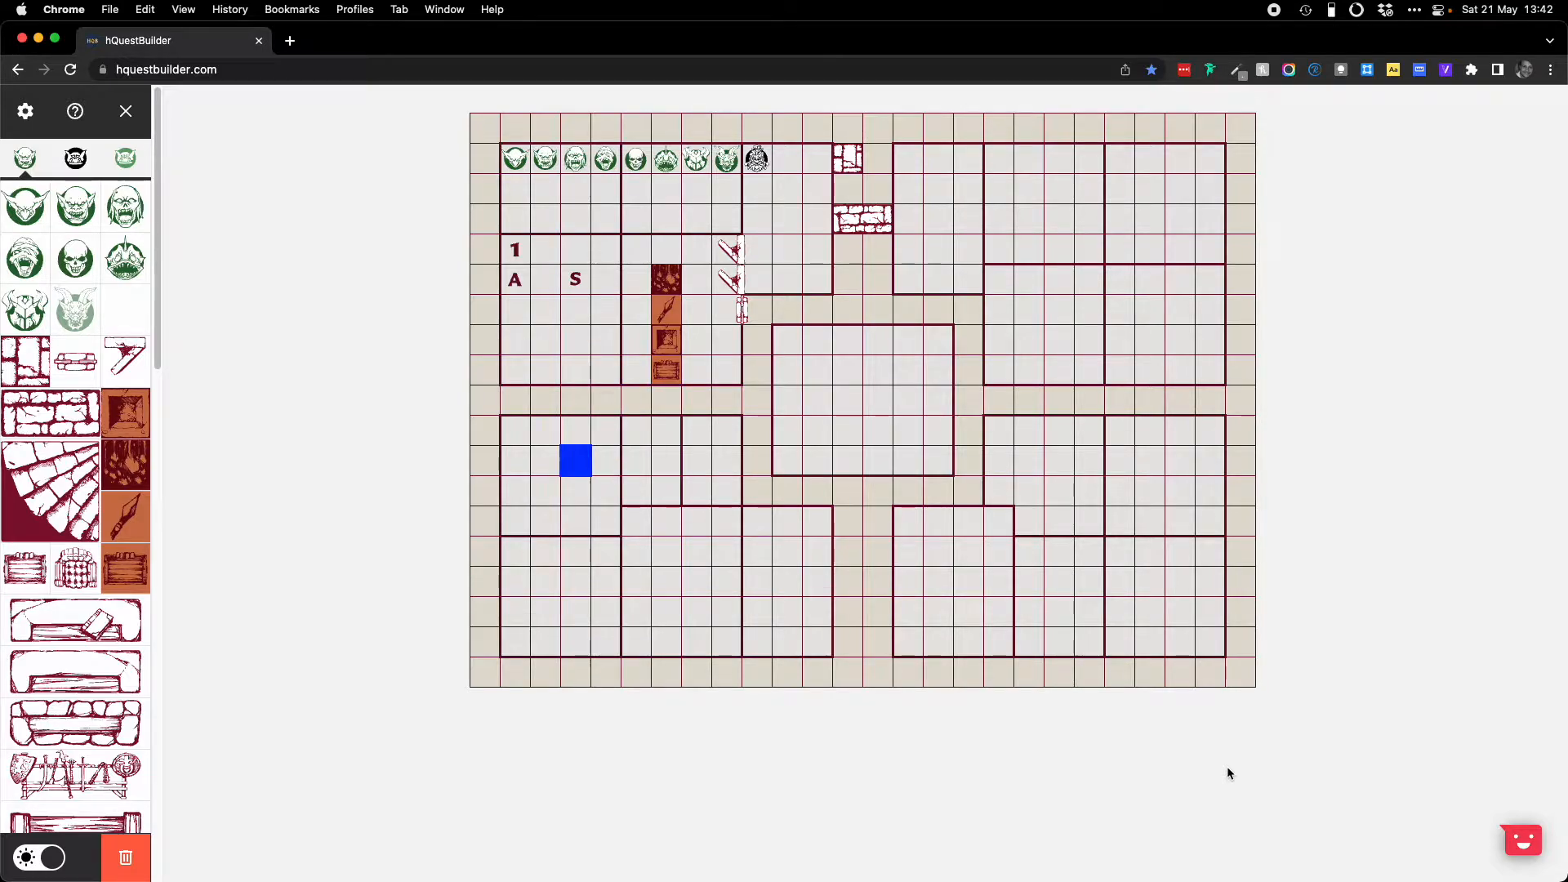
key("Up")
key("Up")
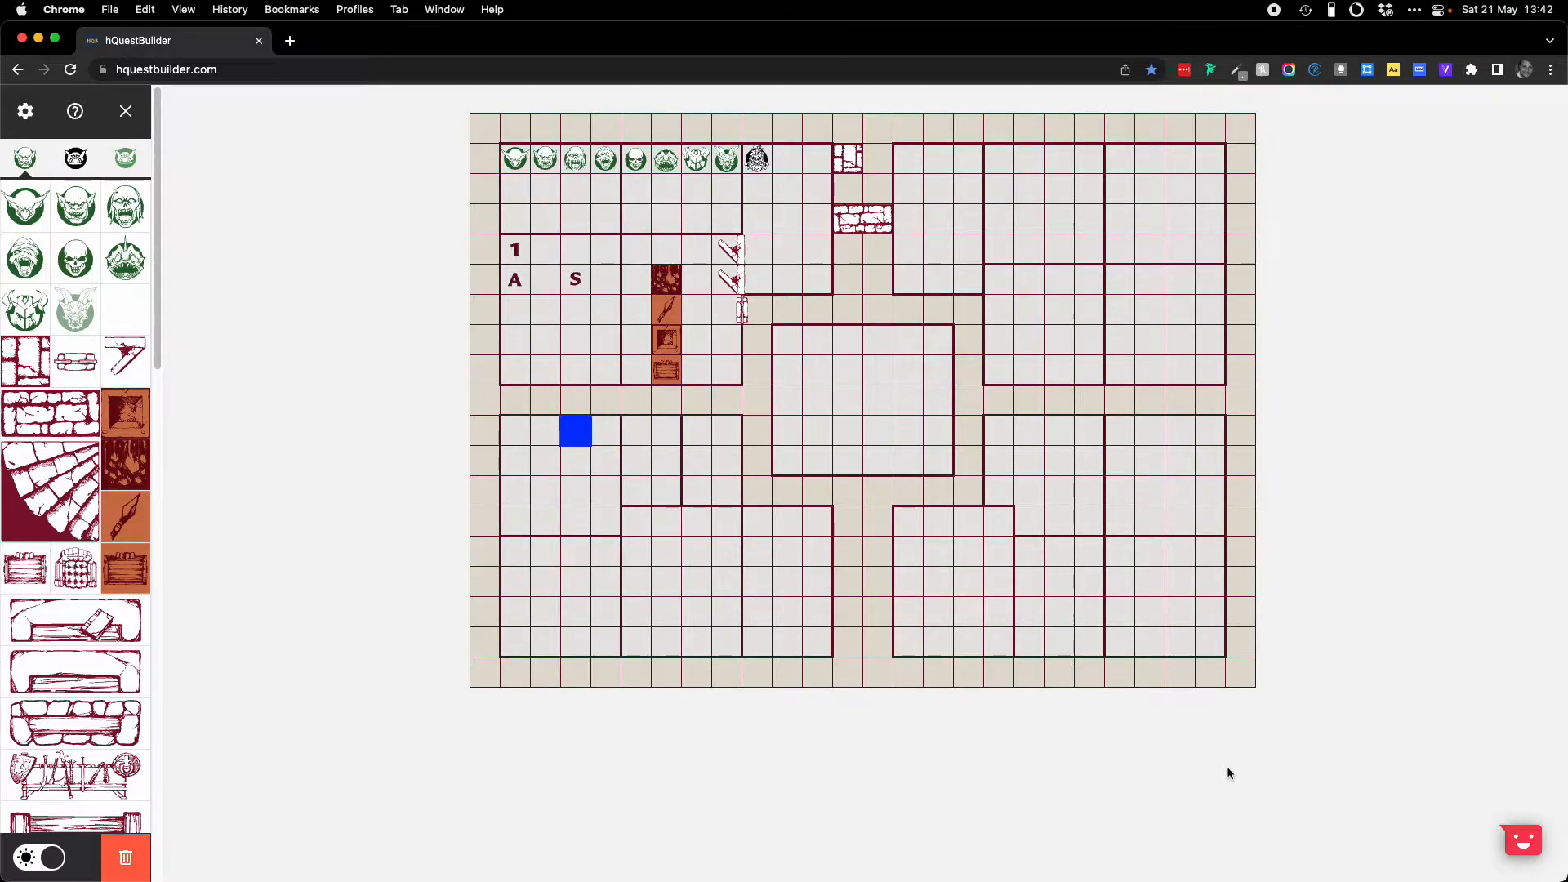
Step: Move the tile cursor to the bottom-left tile of the room right of the double blocked square and switch it to outline mode
key("Right")
key("Right")
key("Right")
key("Right")
key("Right")
key("Right")
key("Right")
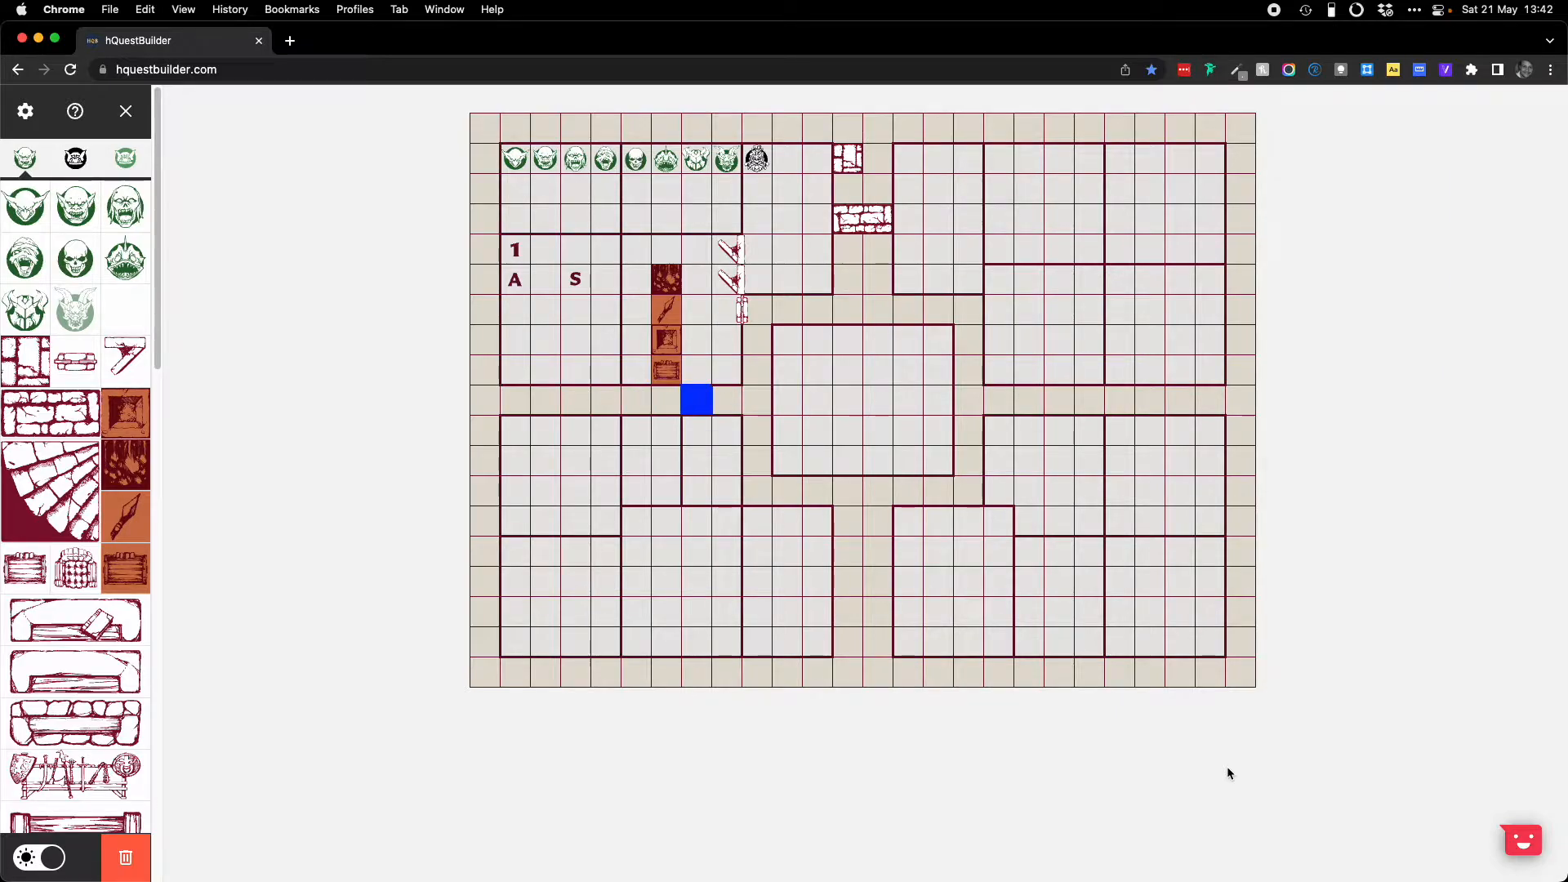
key("Up")
key("Up")
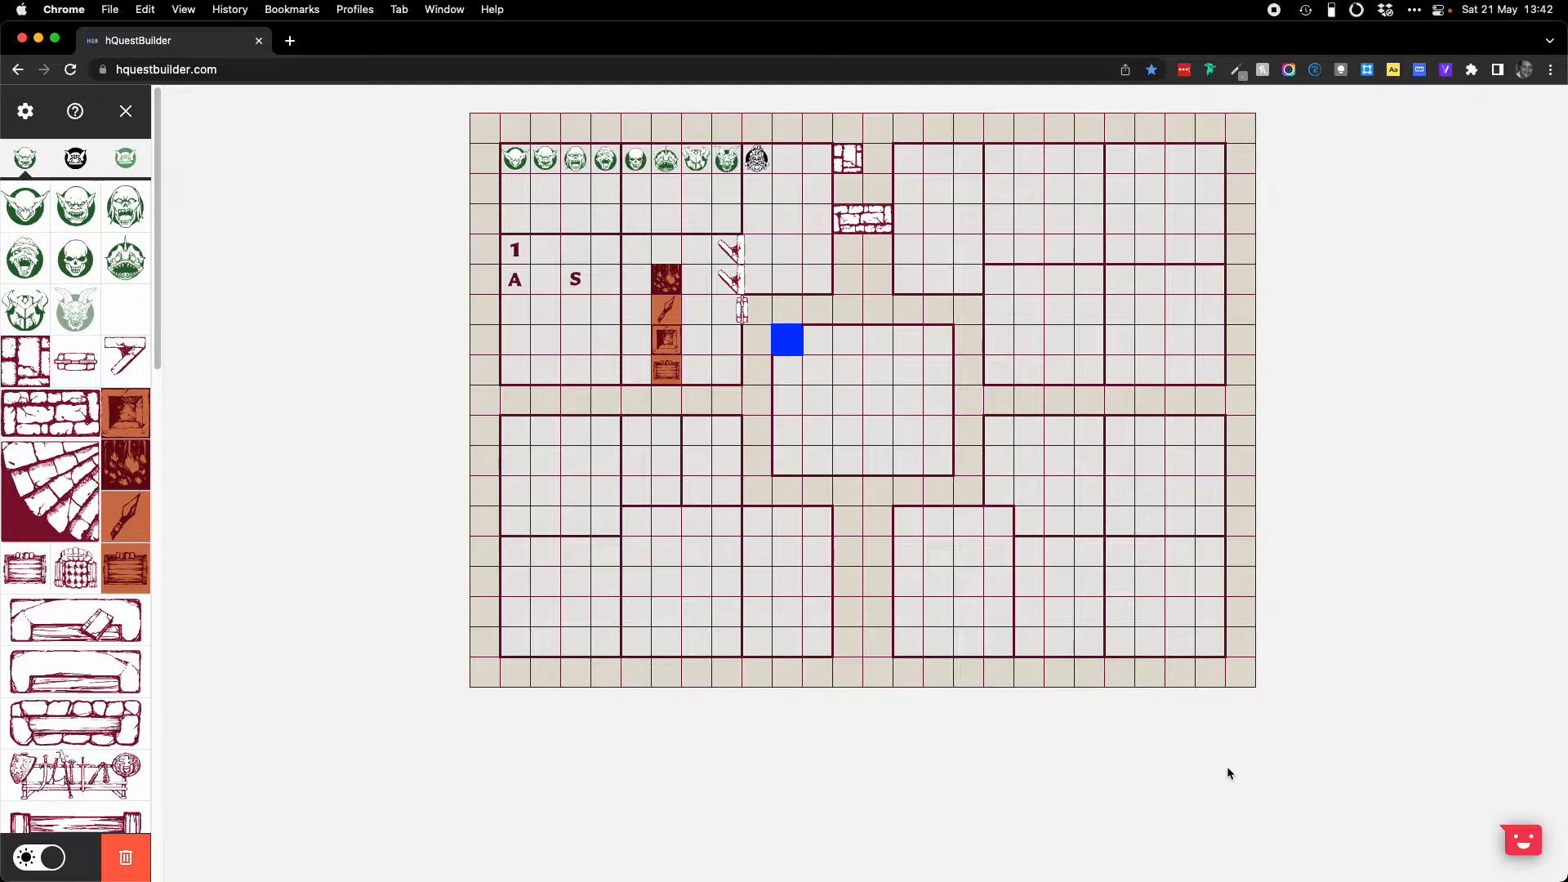
key("Right")
key("Right")
key("Right")
key("Right")
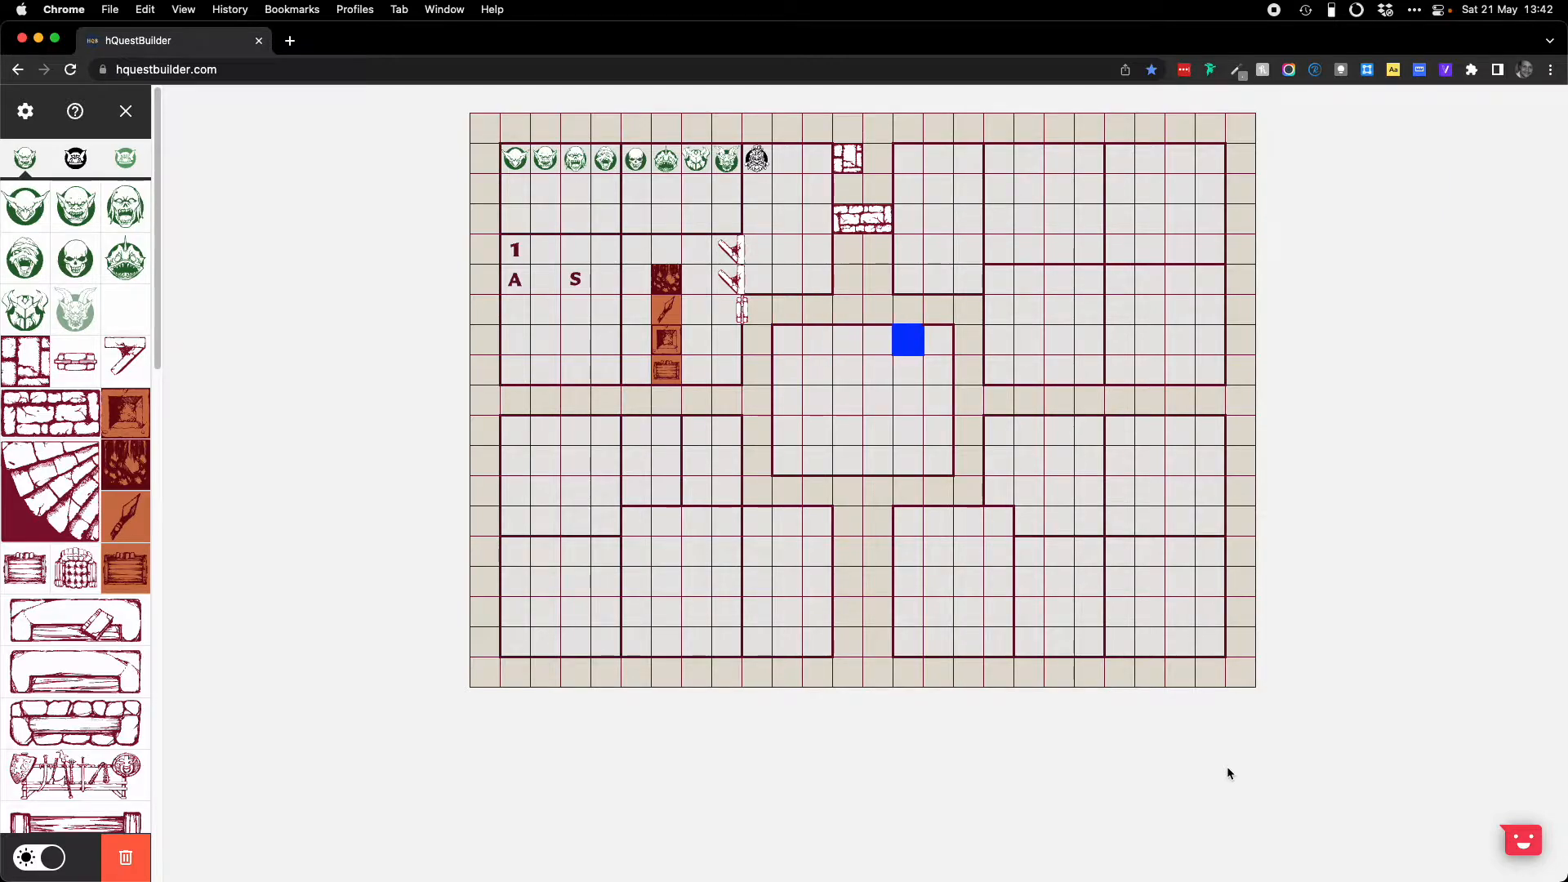
key("Up")
key("Up")
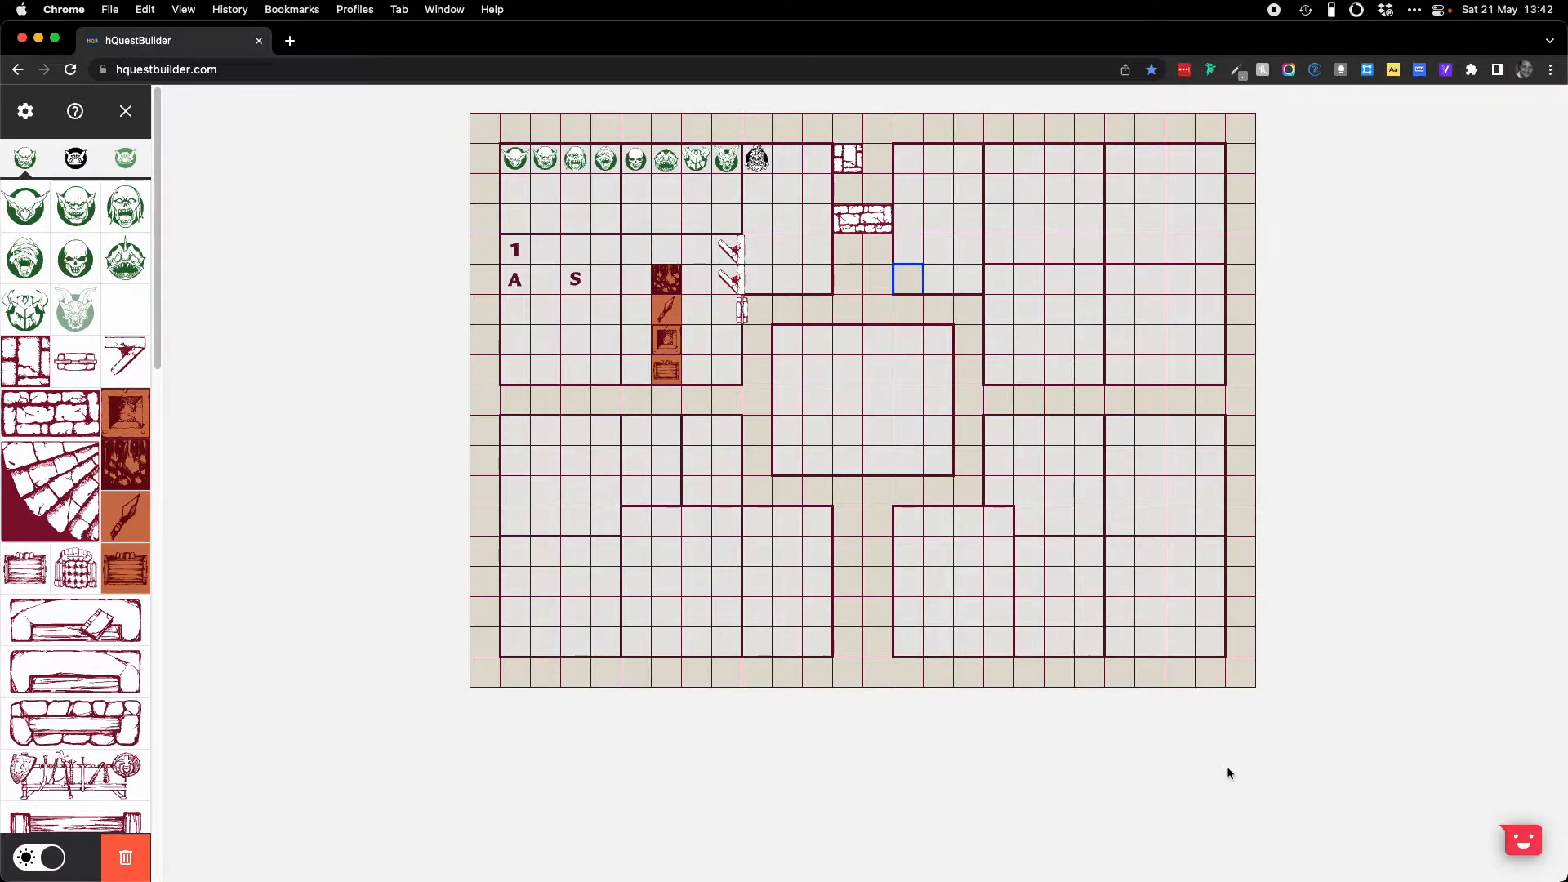
key("Right")
key("Right")
key("Left")
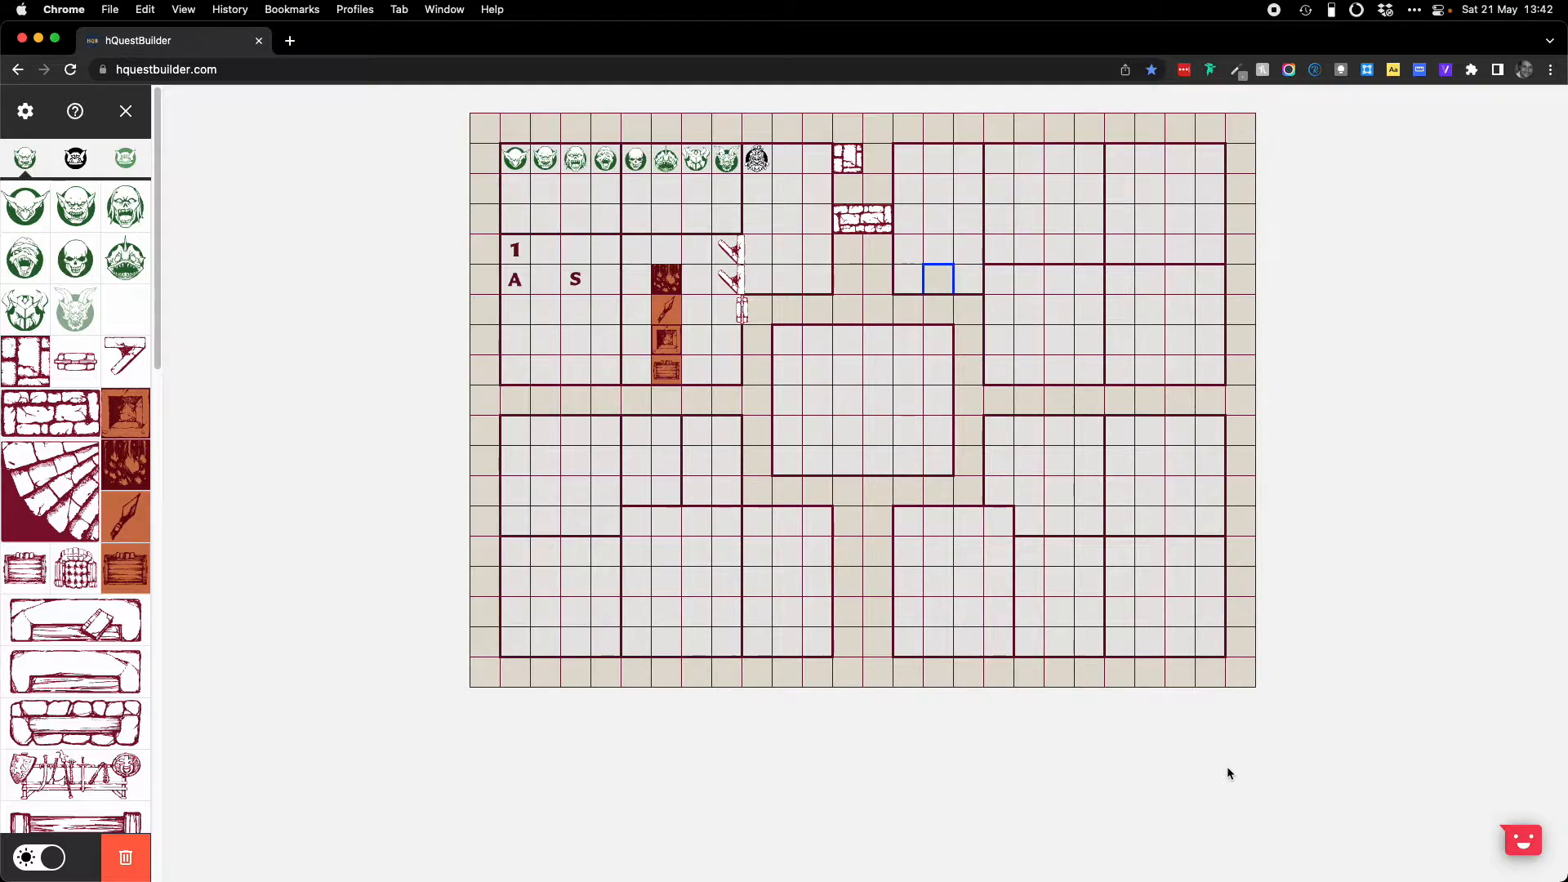
key("Left")
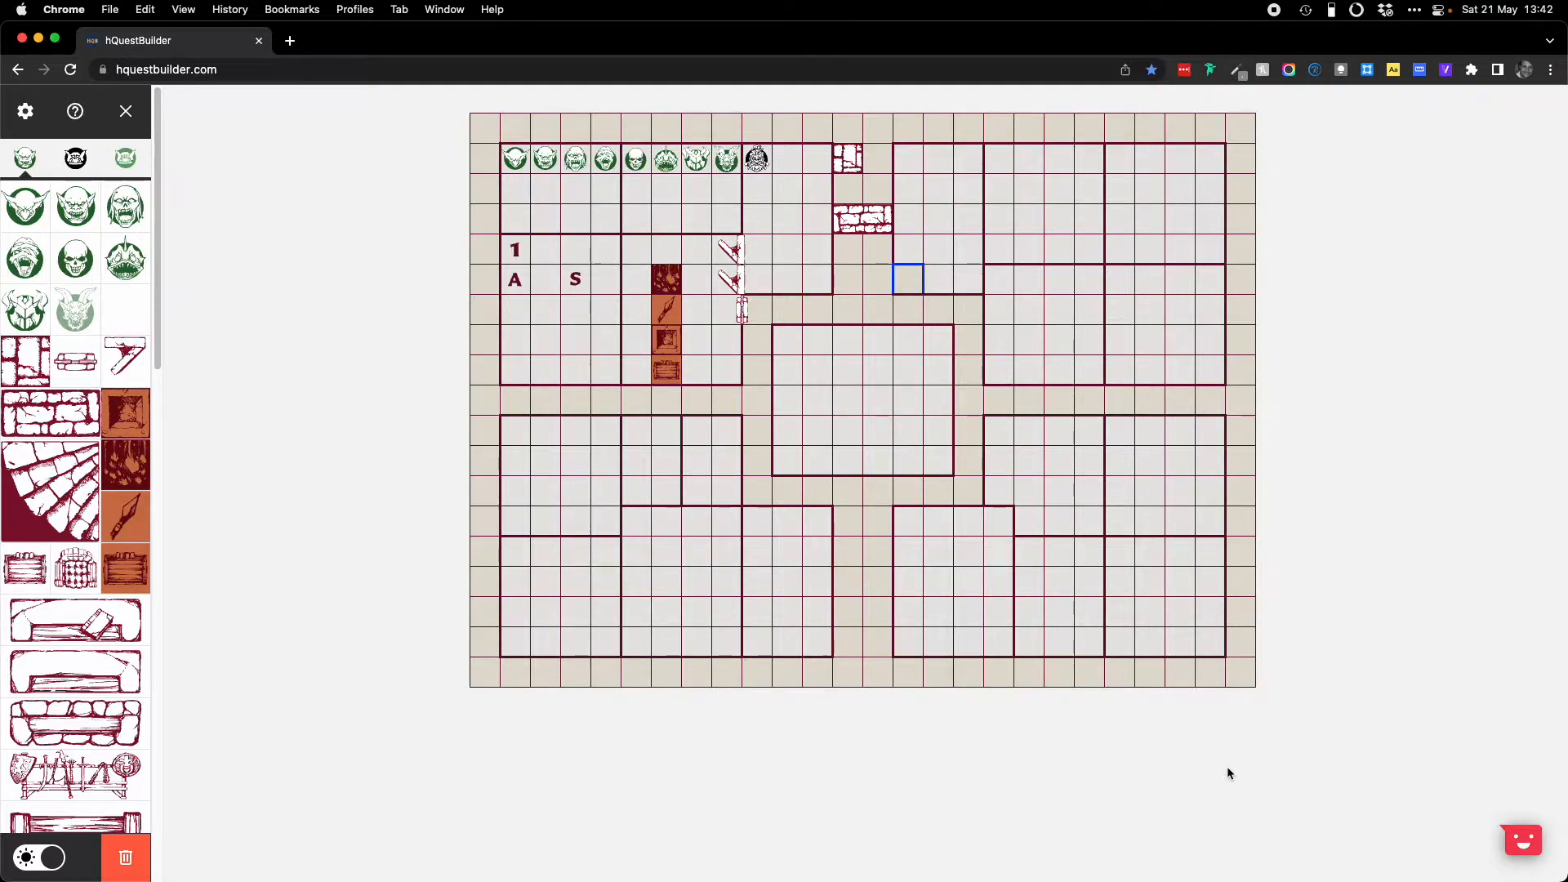
Step: Shade every tile of the three-by-five room right of the double blocked square
key("shift+Up")
key("shift+Up")
key("shift+Up")
key("shift+Up")
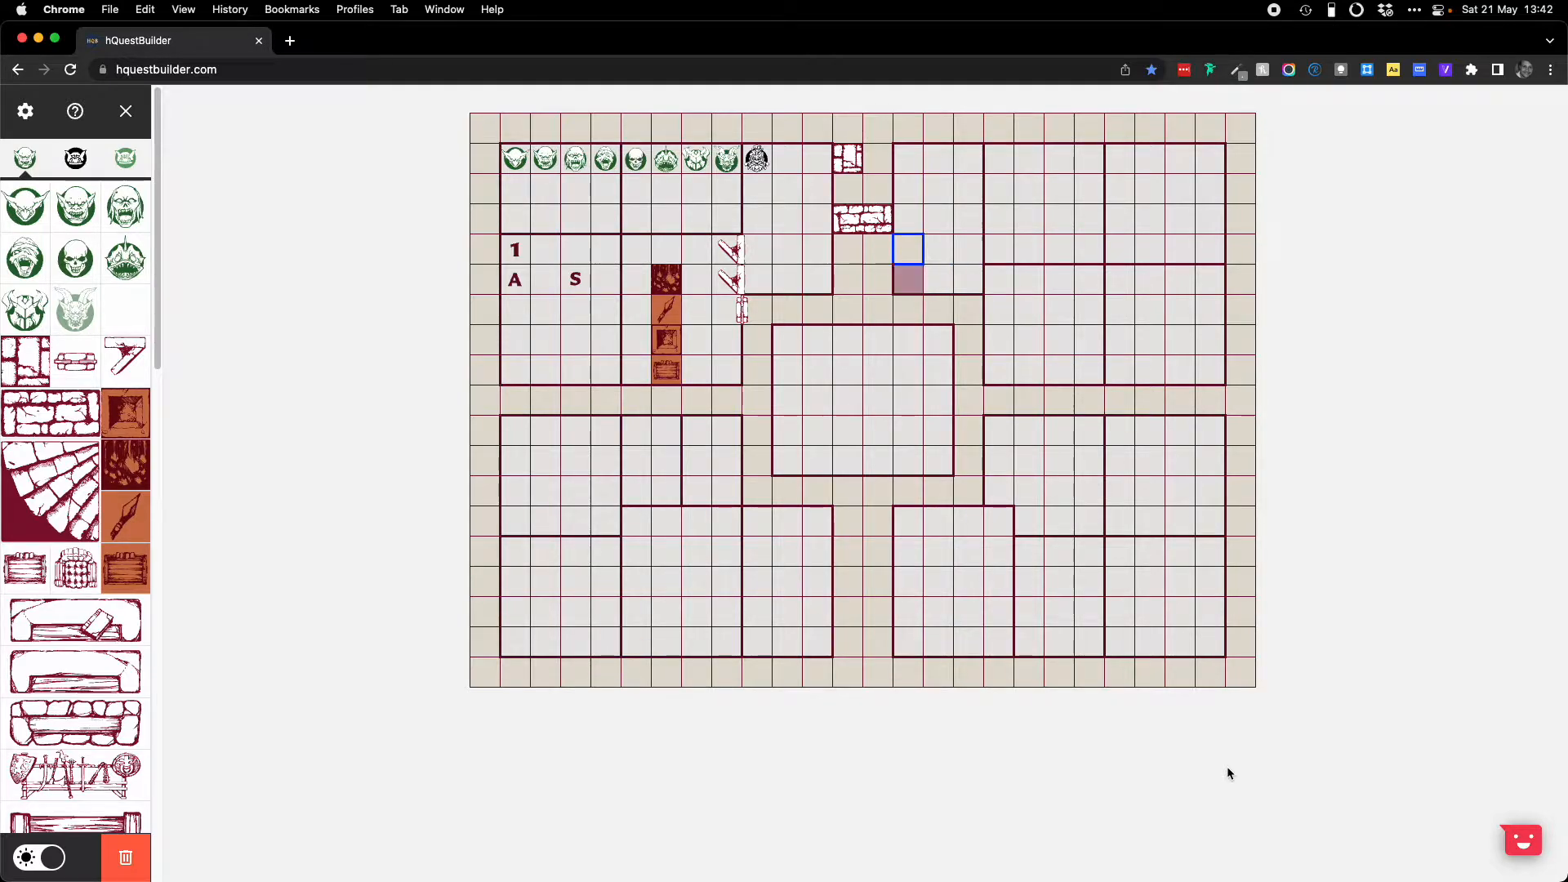
key("shift+Right")
key("shift+Down")
key("shift+Down")
key("shift+Down")
key("shift+Down")
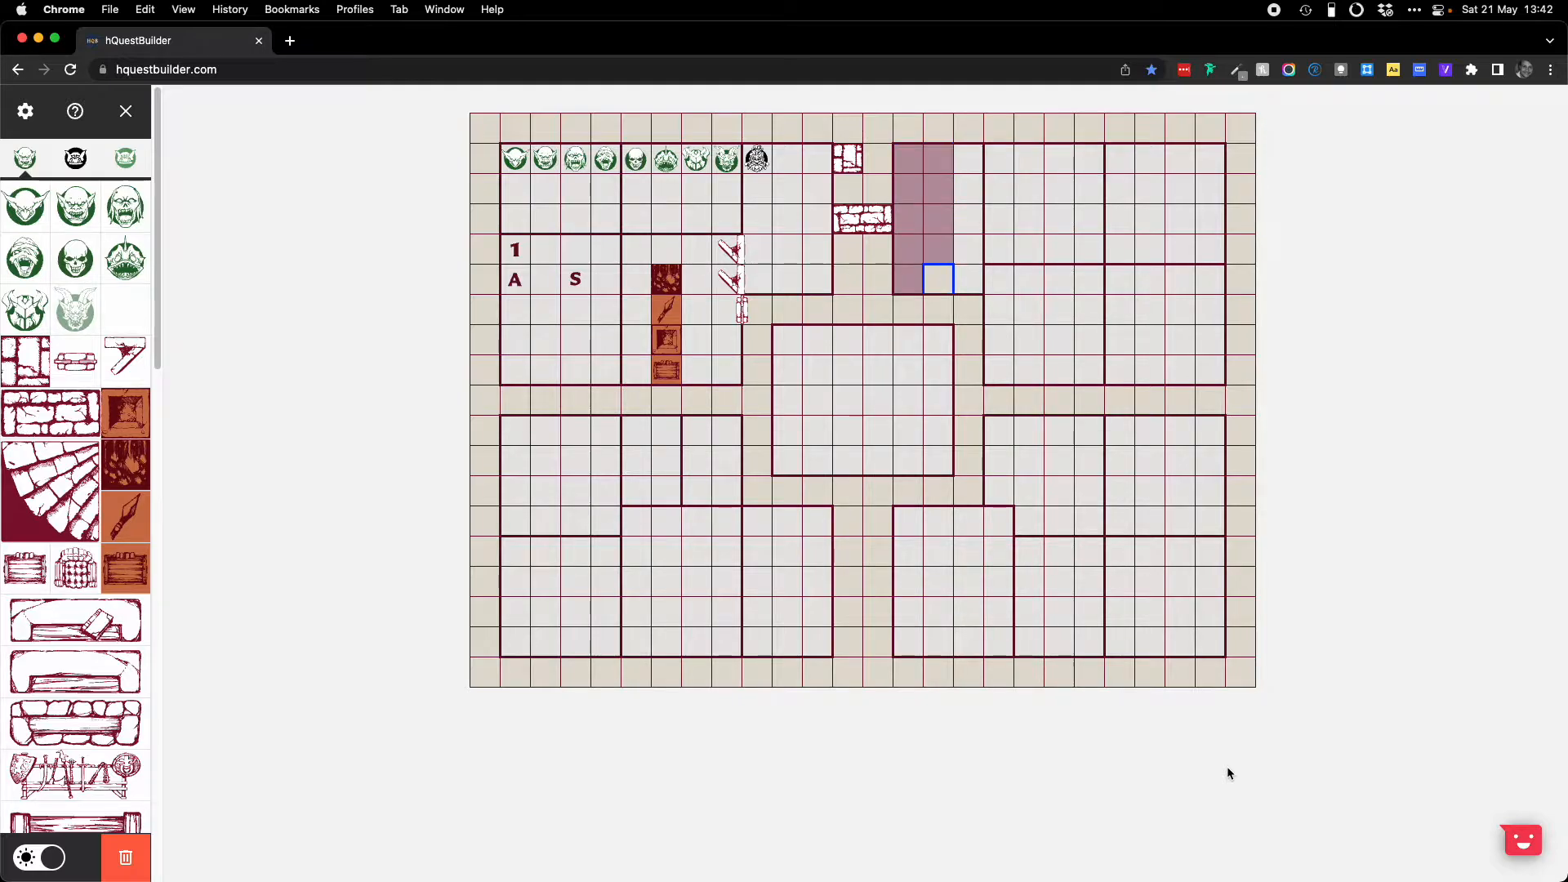
key("shift+Right")
key("shift+Up")
key("shift+Up")
key("shift+Up")
key("shift+Up")
key("shift+Up")
key("shift+Right")
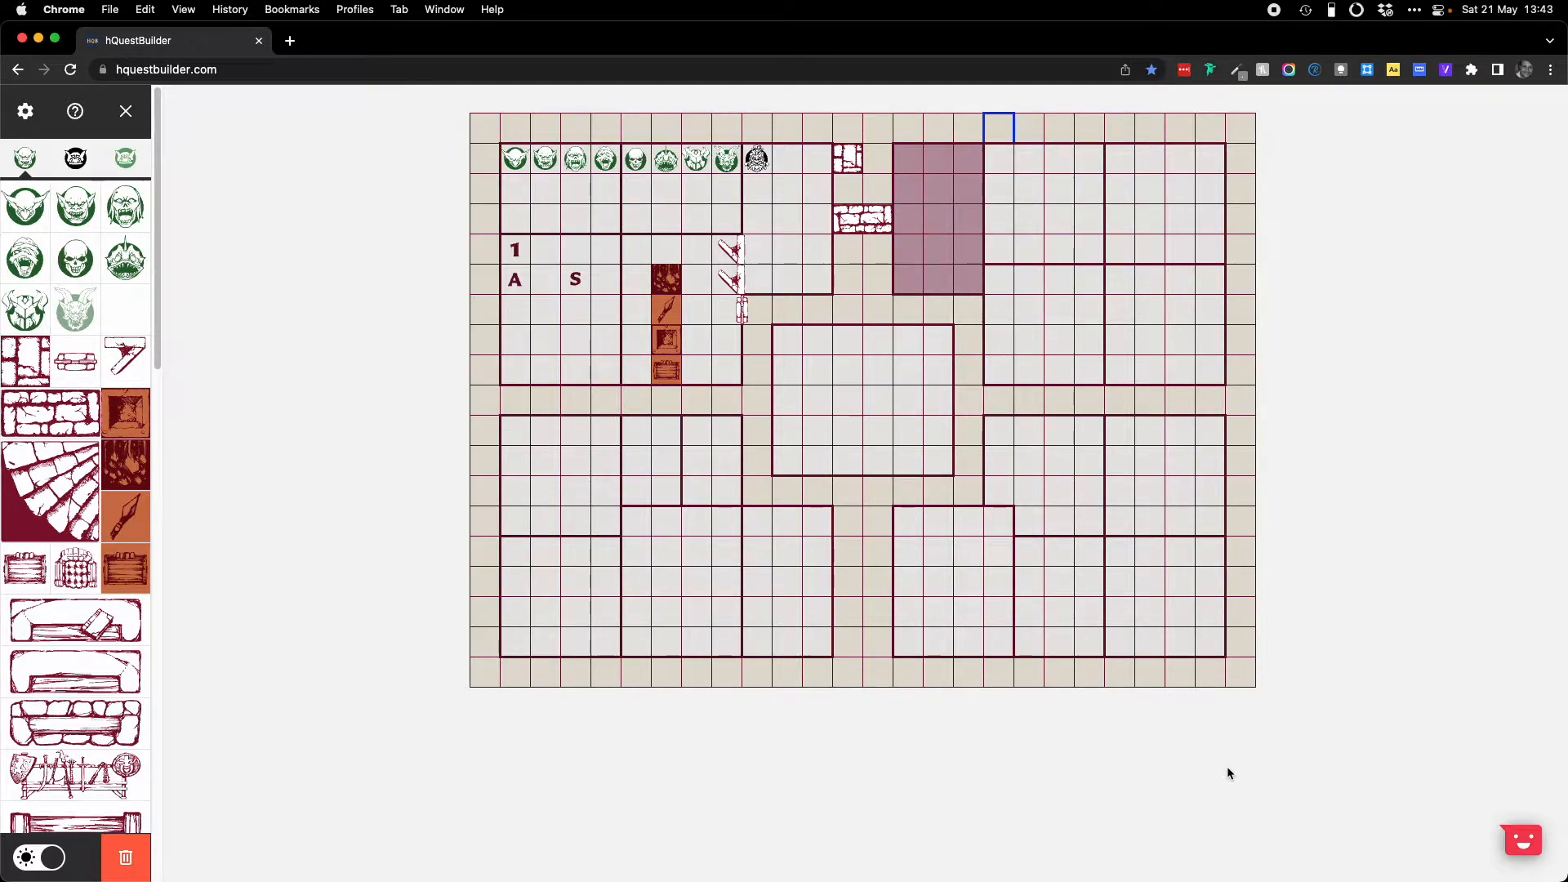
Step: Shade every tile of the four-by-four room adjoining the shaded three-by-five room
key("shift+Down")
key("shift+Down")
key("shift+Down")
key("shift+Down")
key("shift+Right")
key("shift+Right")
key("shift+Right")
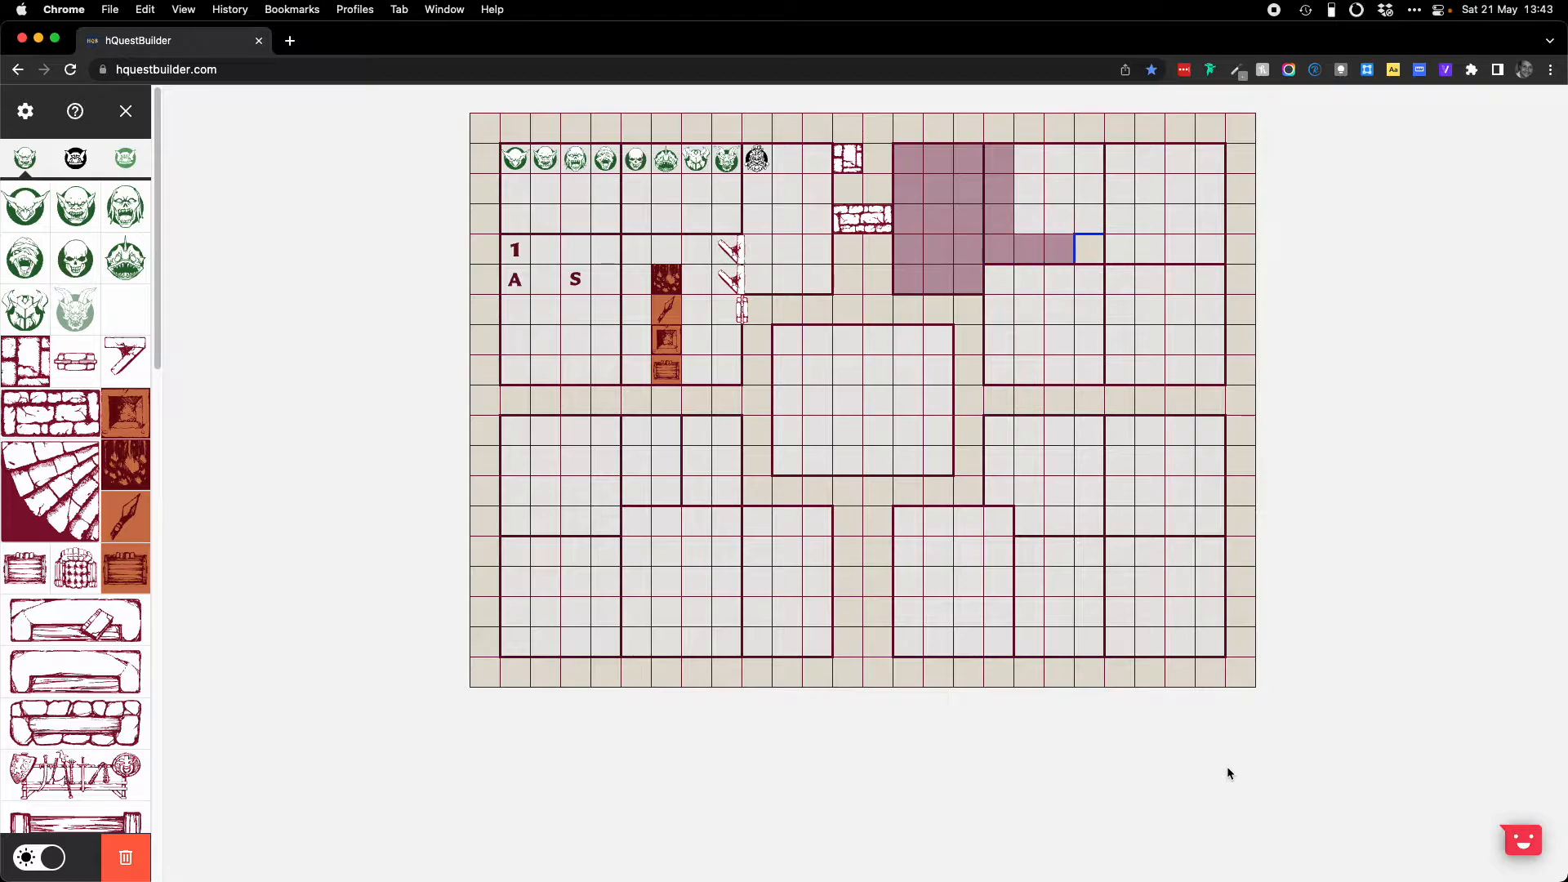
key("shift+Up")
key("shift+Up")
key("shift+Up")
key("shift+Left")
key("shift+Left")
key("shift+Down")
key("shift+Down")
key("shift+Right")
key("shift+Up")
key("shift+Up")
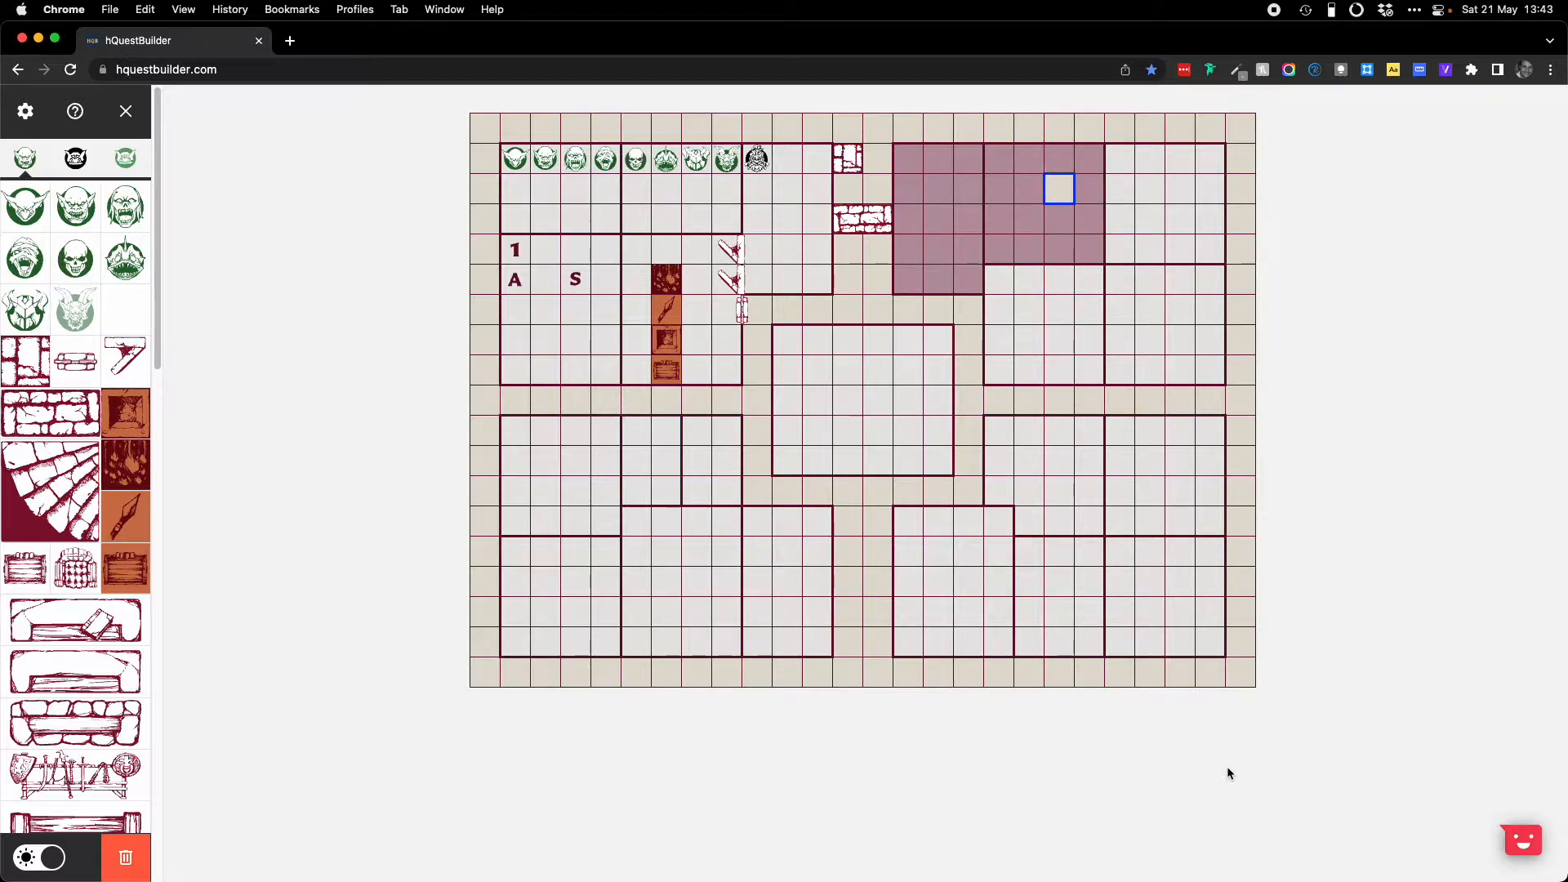
Step: Shade every tile of the four-by-four room in the board's upper-right corner, ending with the cursor in the room below
key("shift+Right")
key("shift+Right")
key("shift+Down")
key("shift+Down")
key("shift+Down")
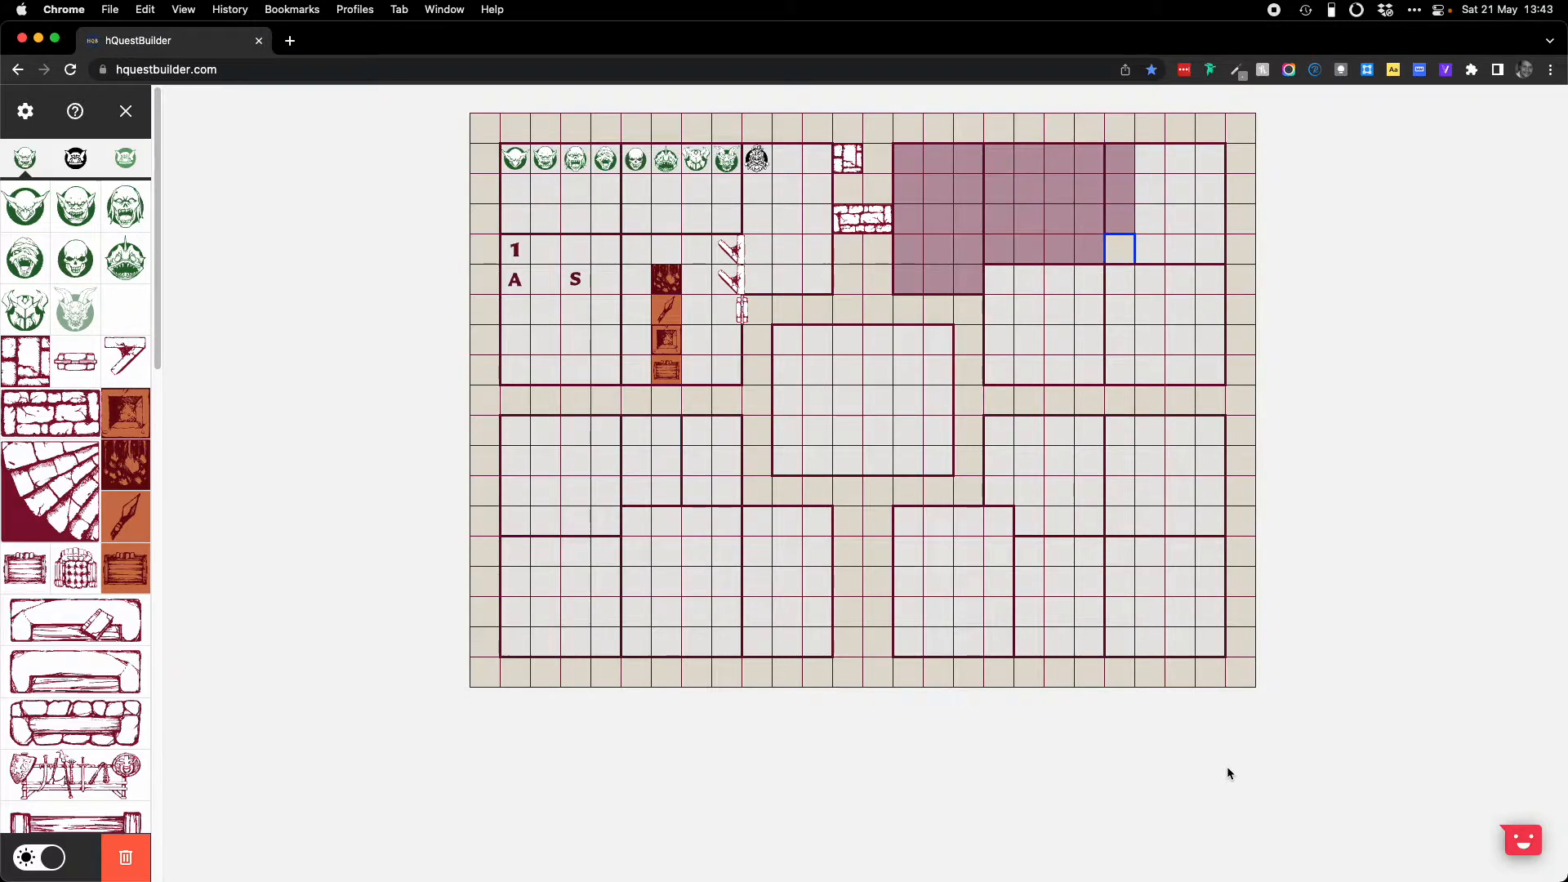
key("shift+Right")
key("shift+Right")
key("shift+Right")
key("shift+Up")
key("shift+Up")
key("shift+Up")
key("shift+Left")
key("shift+Left")
key("shift+Left")
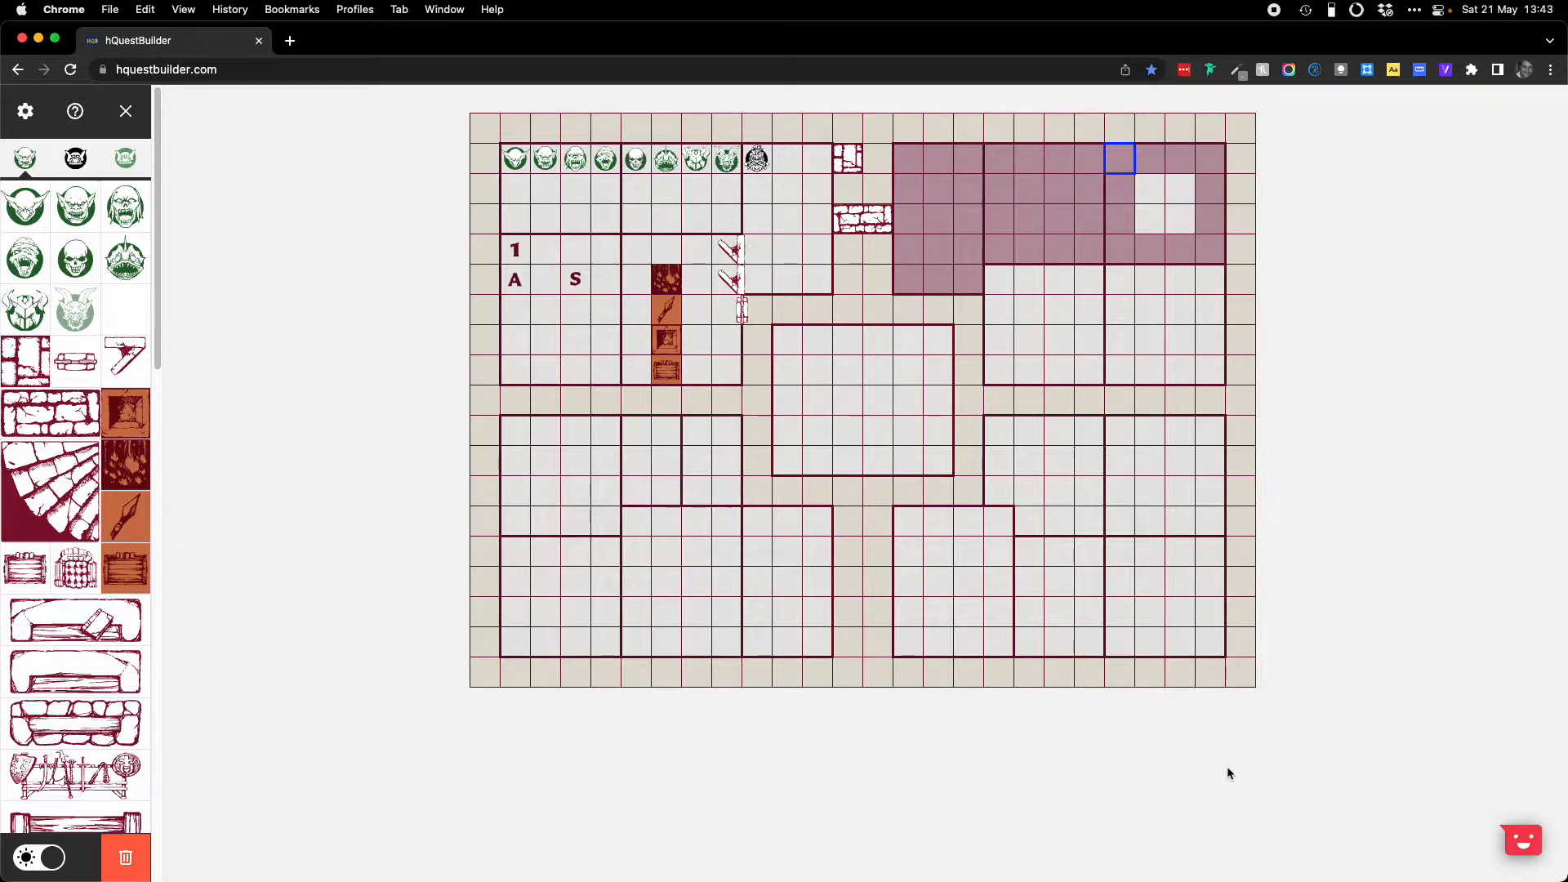
key("shift+Down")
key("shift+Right")
key("Right")
key("Up")
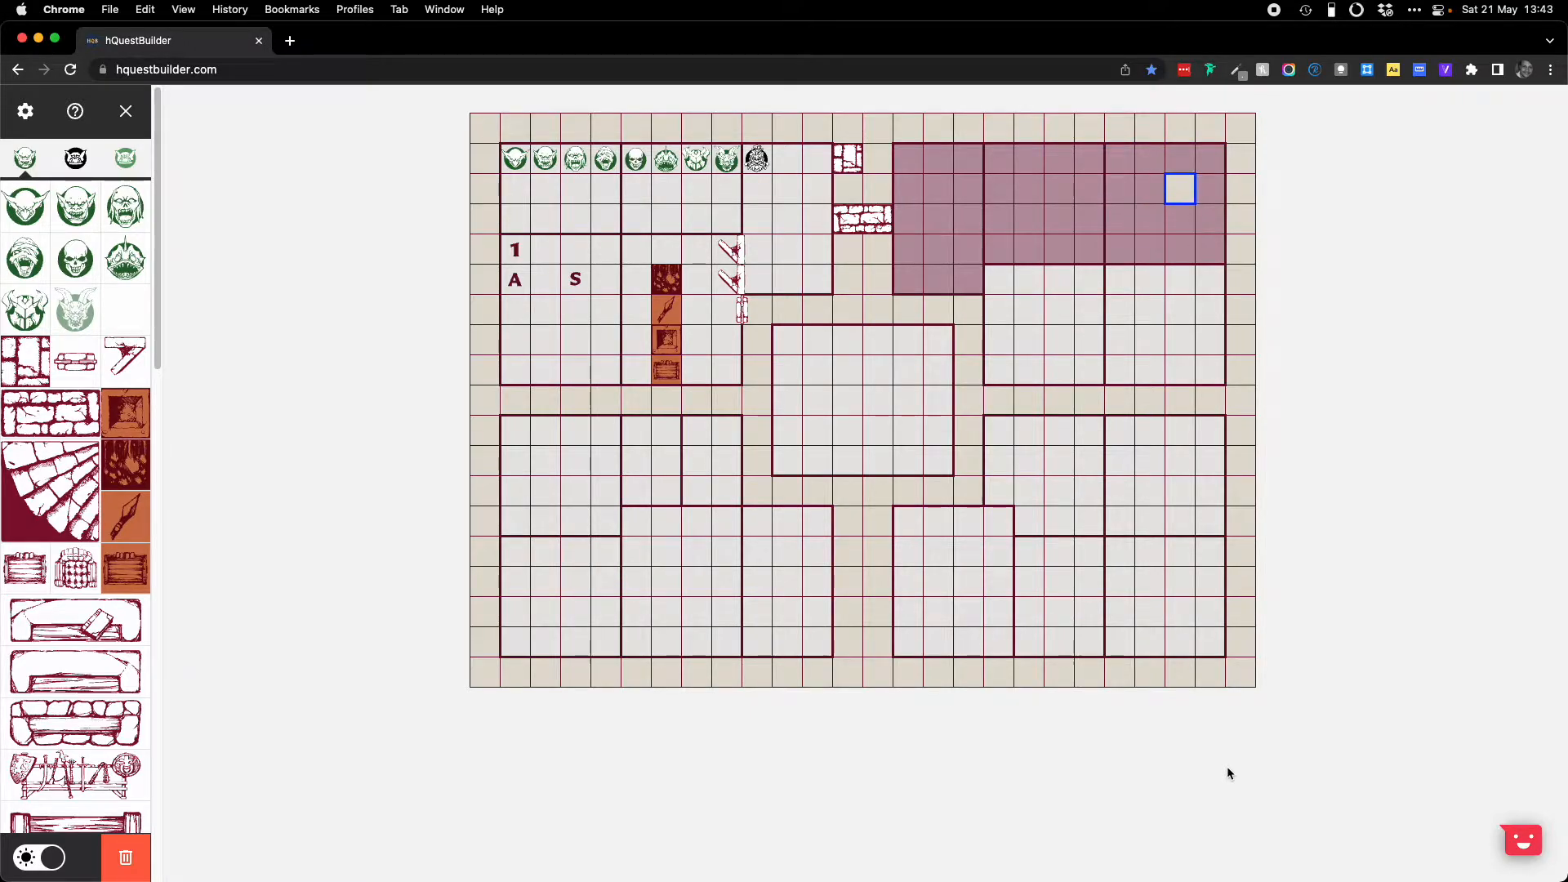
key("Up")
key("Down")
key("Down")
key("Down")
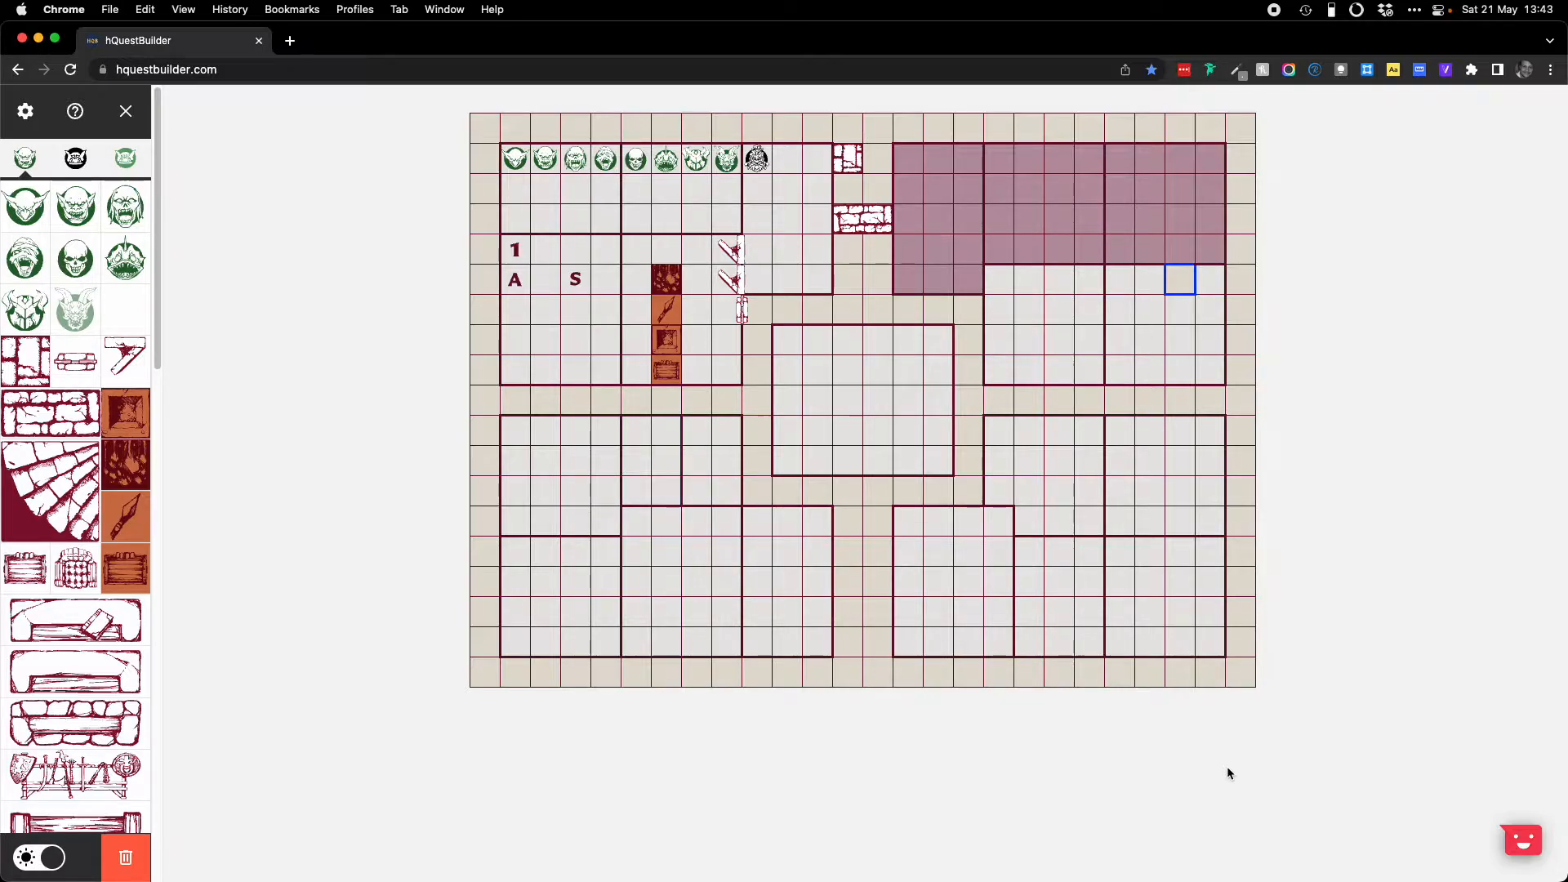
Step: Return the cursor to solid mode and move it to the corridor tile beside the central room's upper-right tile
key("space")
key("Left")
key("Left")
key("Left")
key("Left")
key("Left")
key("Down")
key("Down")
key("Left")
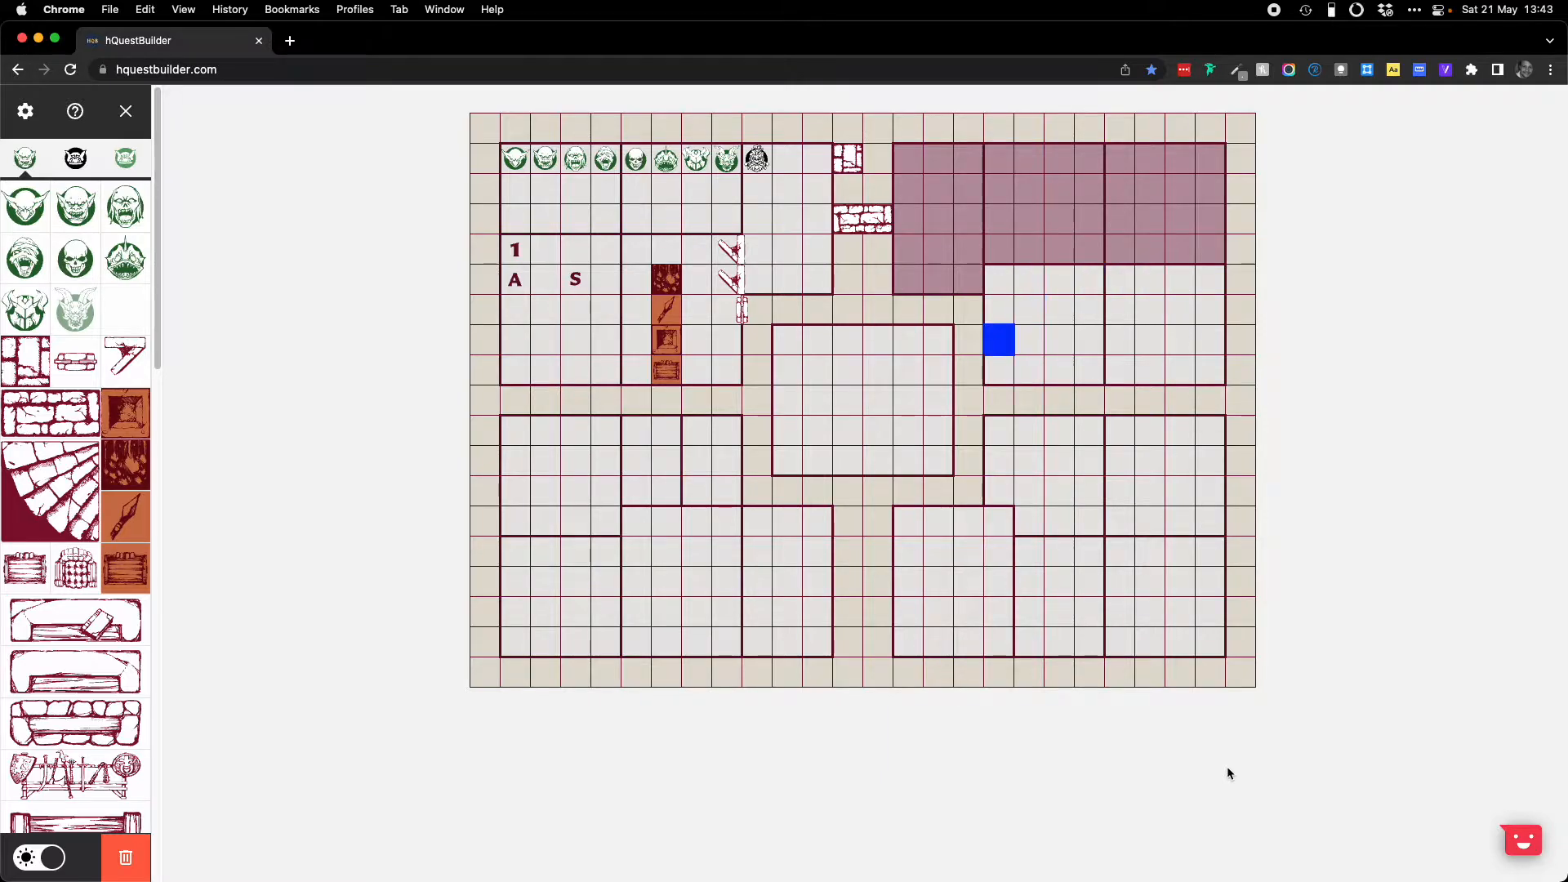
key("Left")
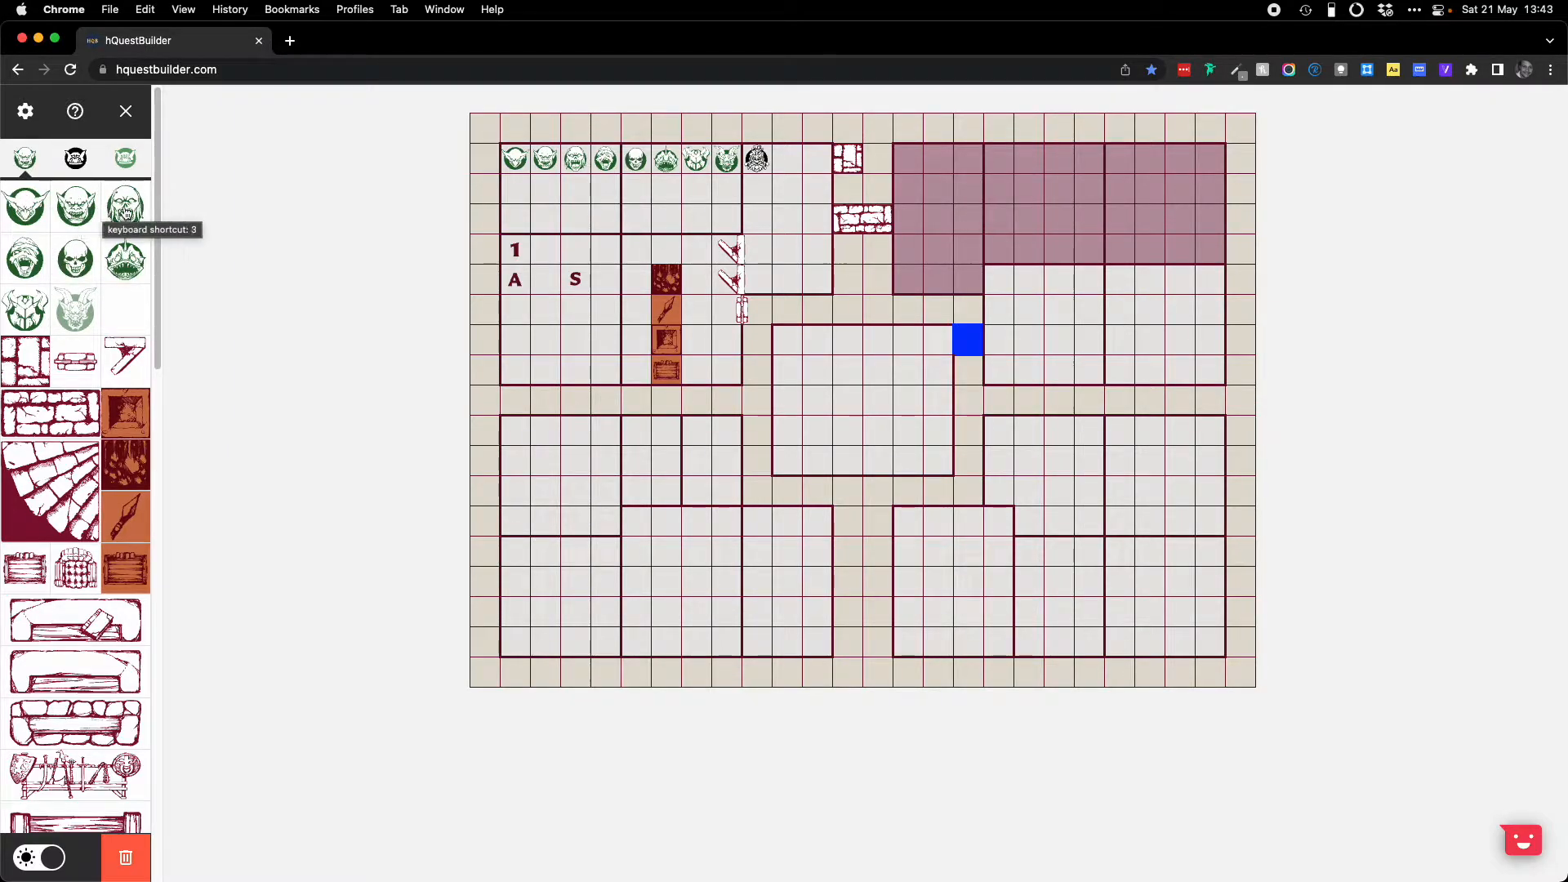
Step: Place skeletons in the first three tiles of the top row of the leftmost room below the letter annotations
scroll(92, 448, "down", 10)
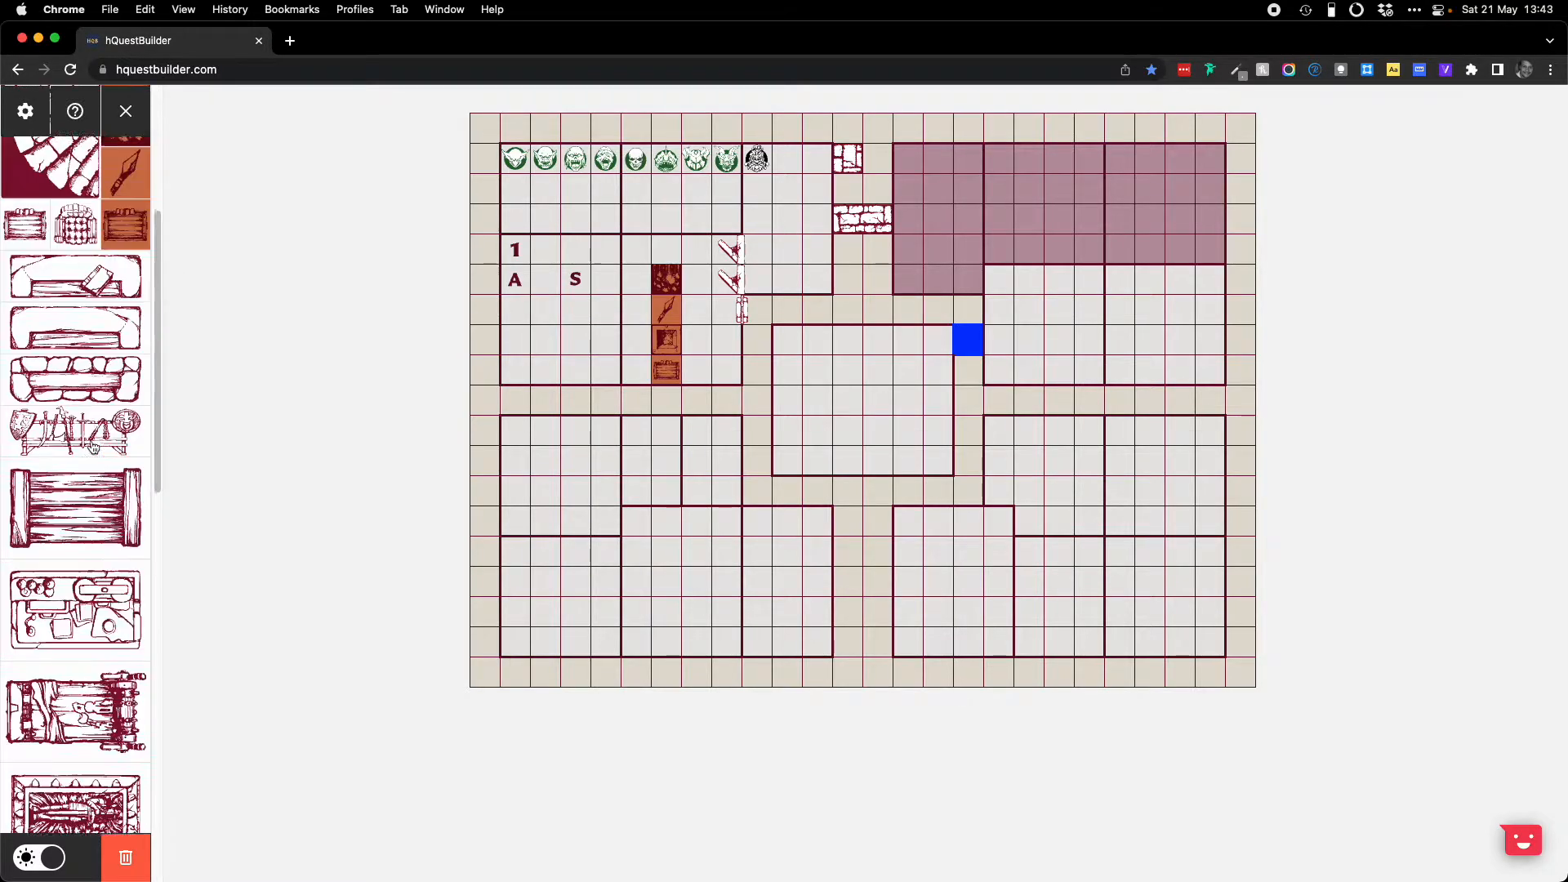
scroll(93, 447, "up", 8)
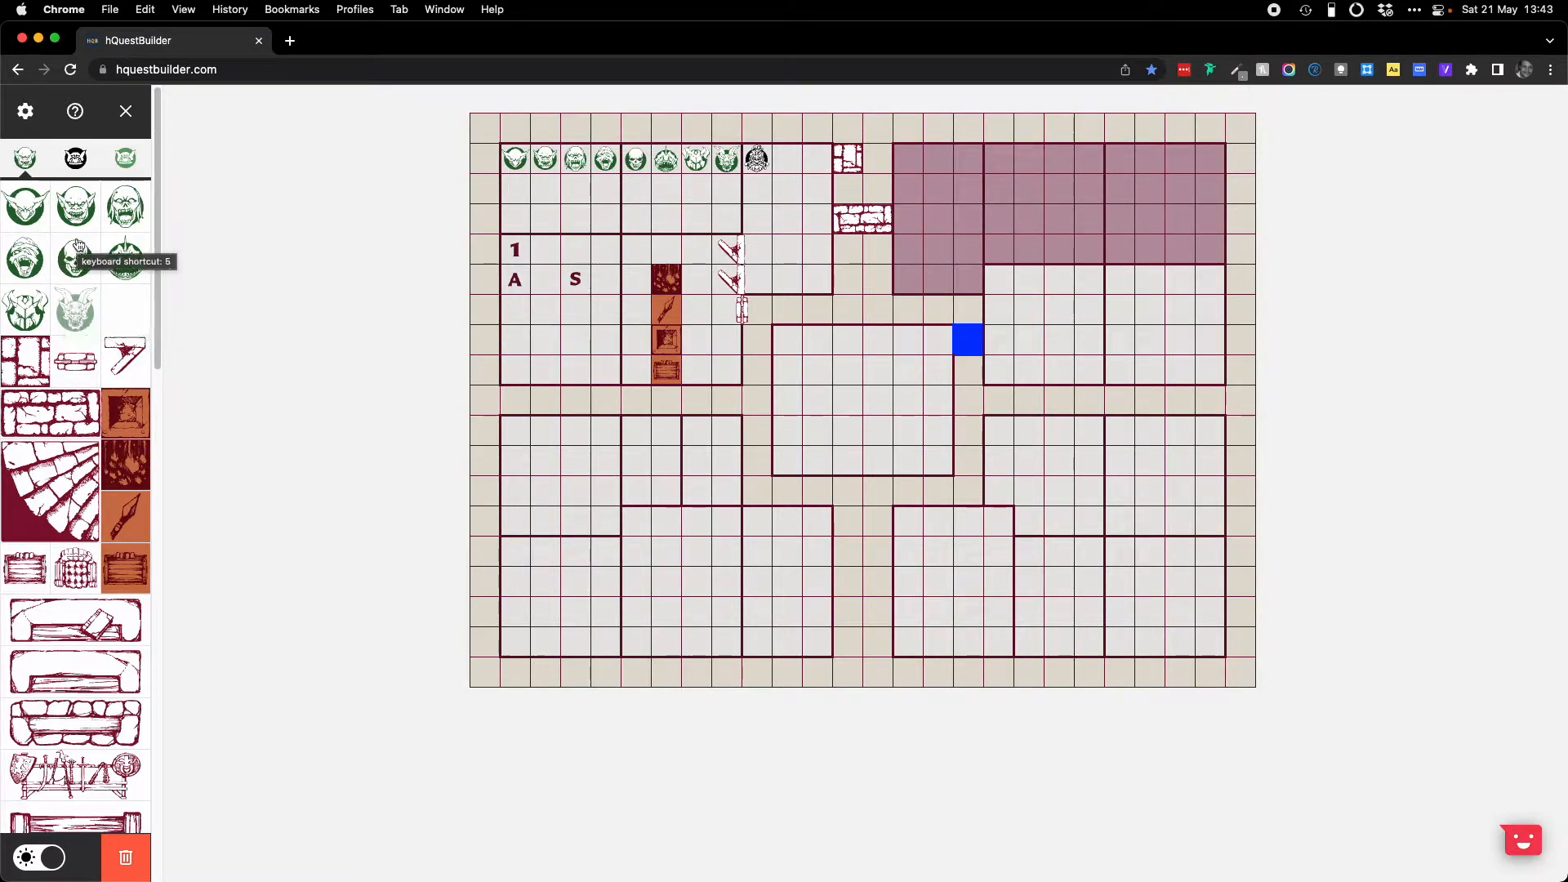
left_click(514, 430)
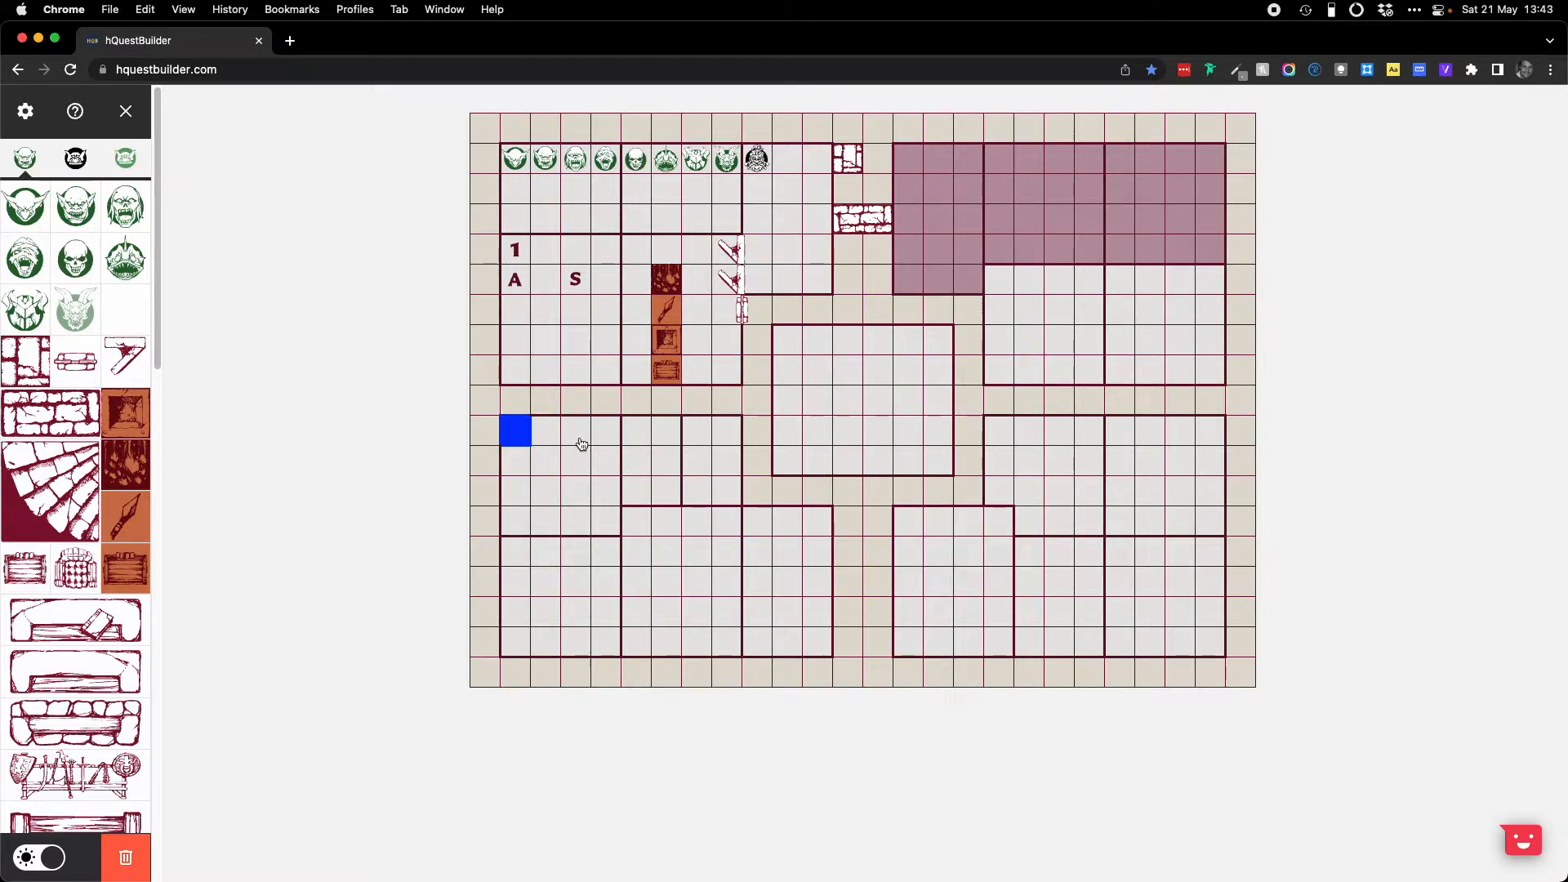
key("s")
key("Right")
key("s")
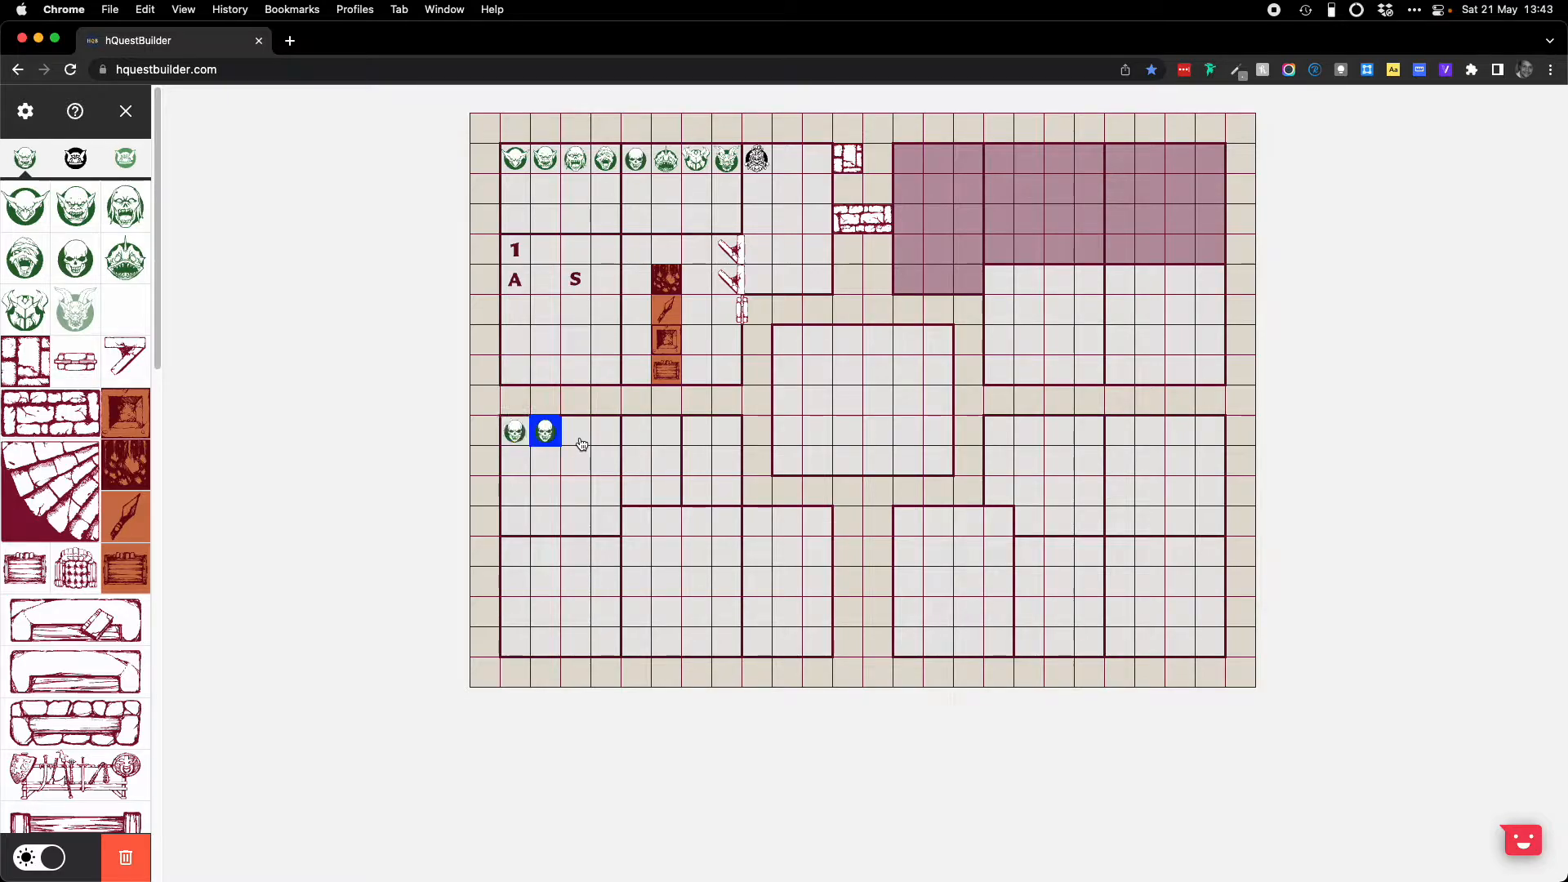
key("Right")
key("s")
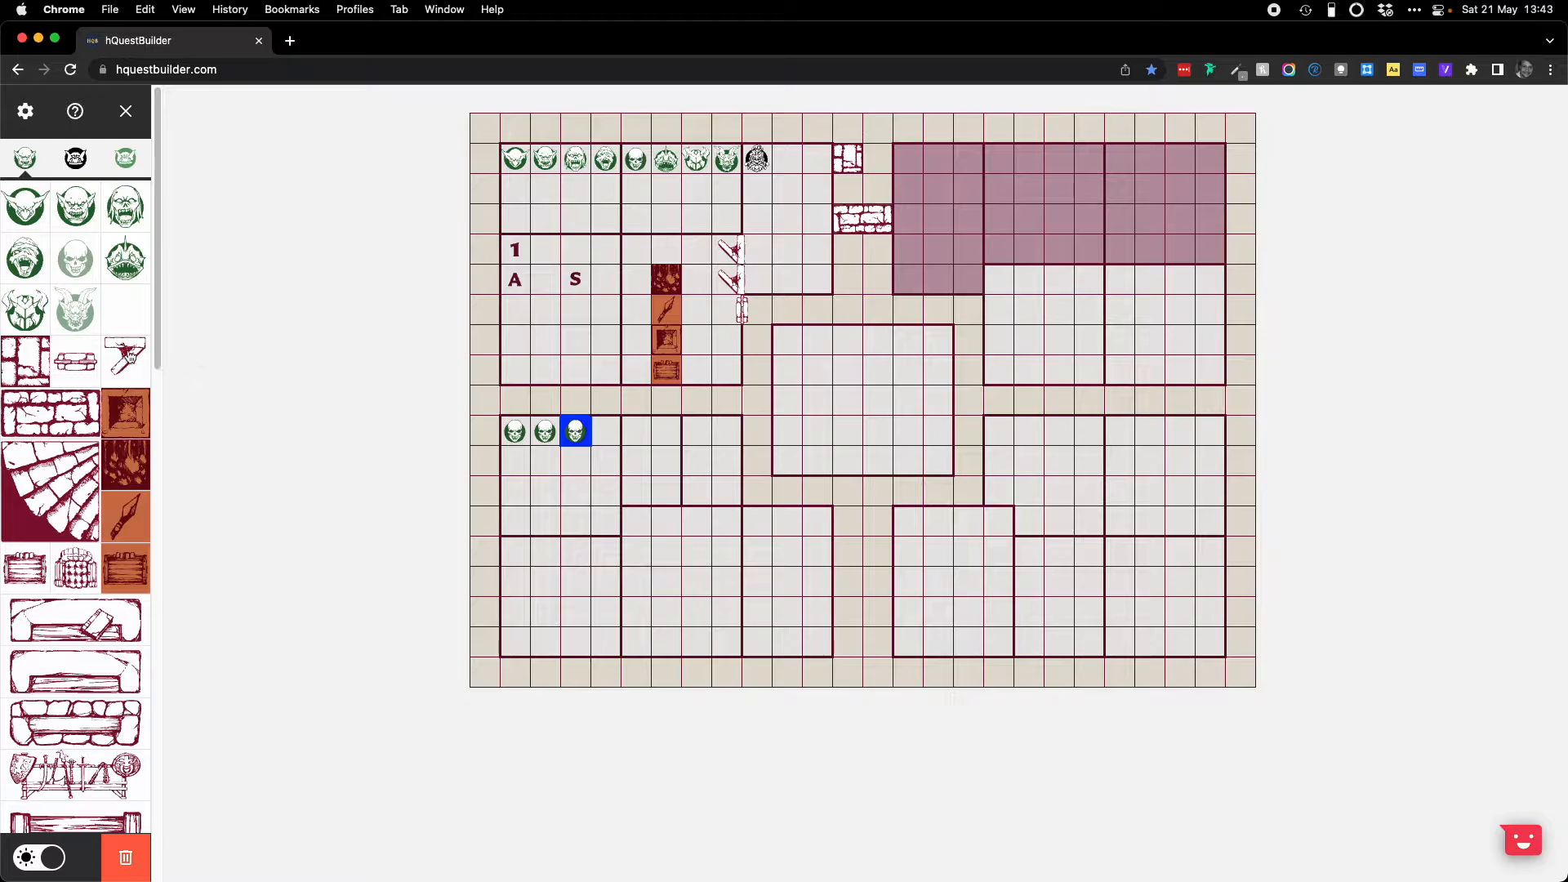
Step: Expand the Kellar's Keep expansion set and check the extra item counts on the main monsters and tiles
scroll(129, 356, "down", 1)
scroll(129, 356, "down", 15)
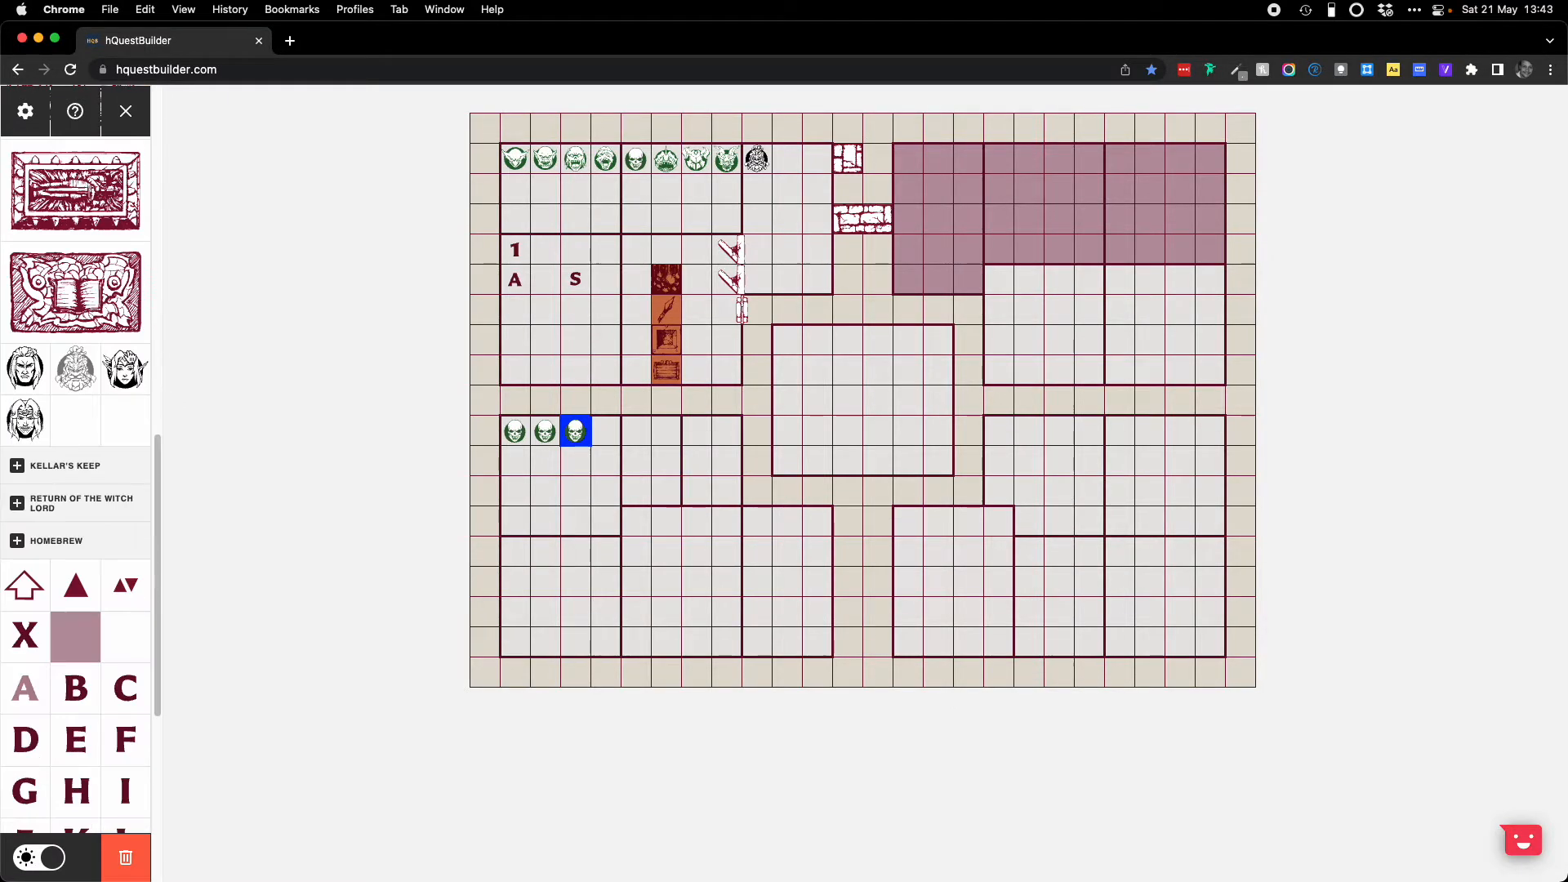
left_click(49, 336)
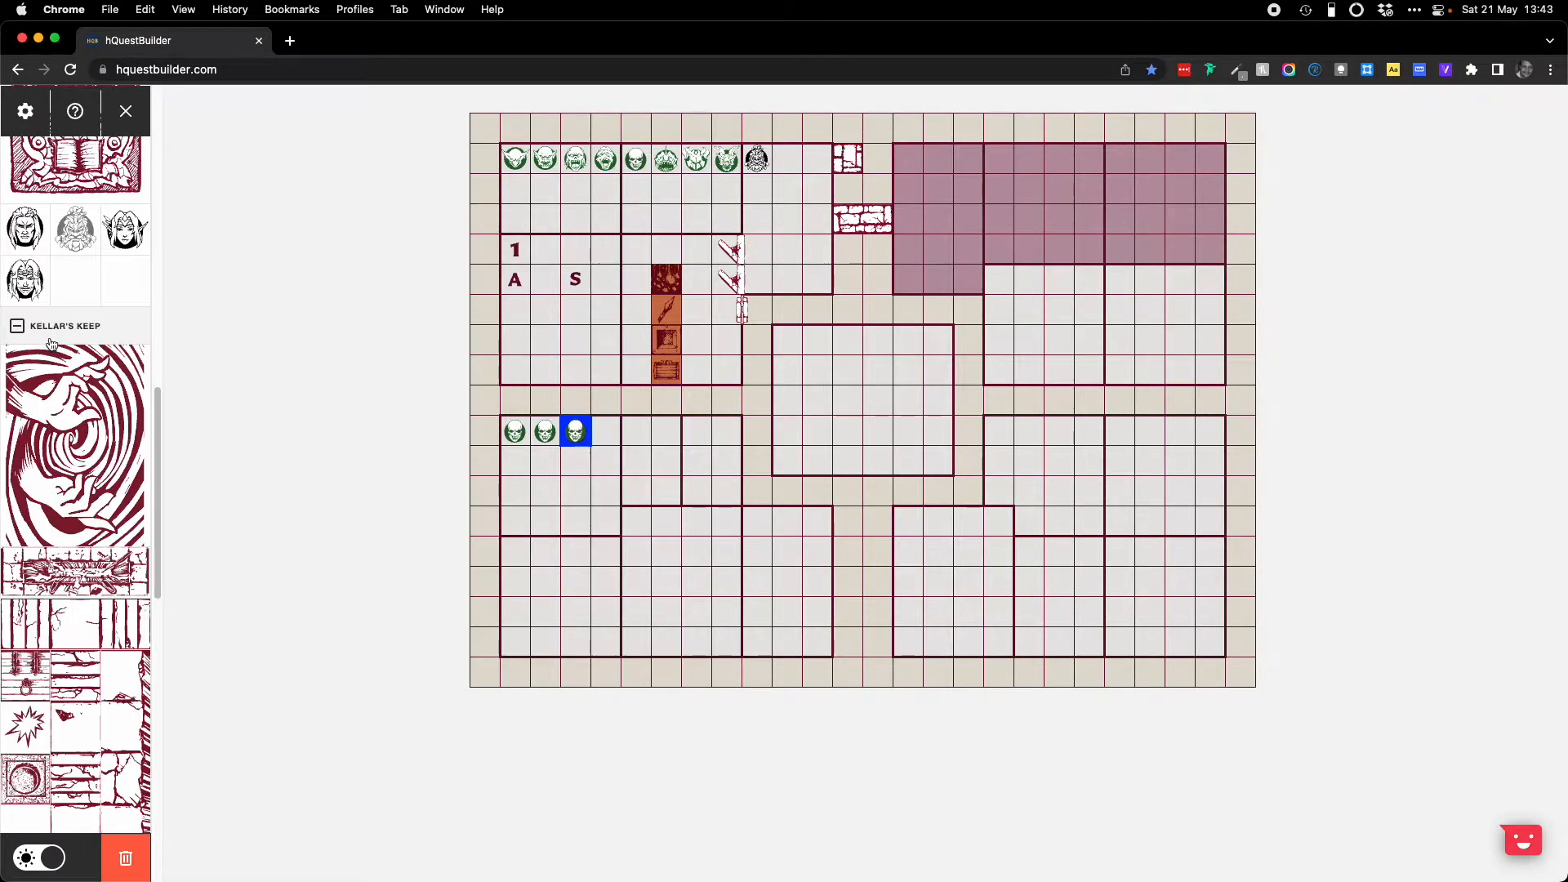
scroll(51, 343, "up", 15)
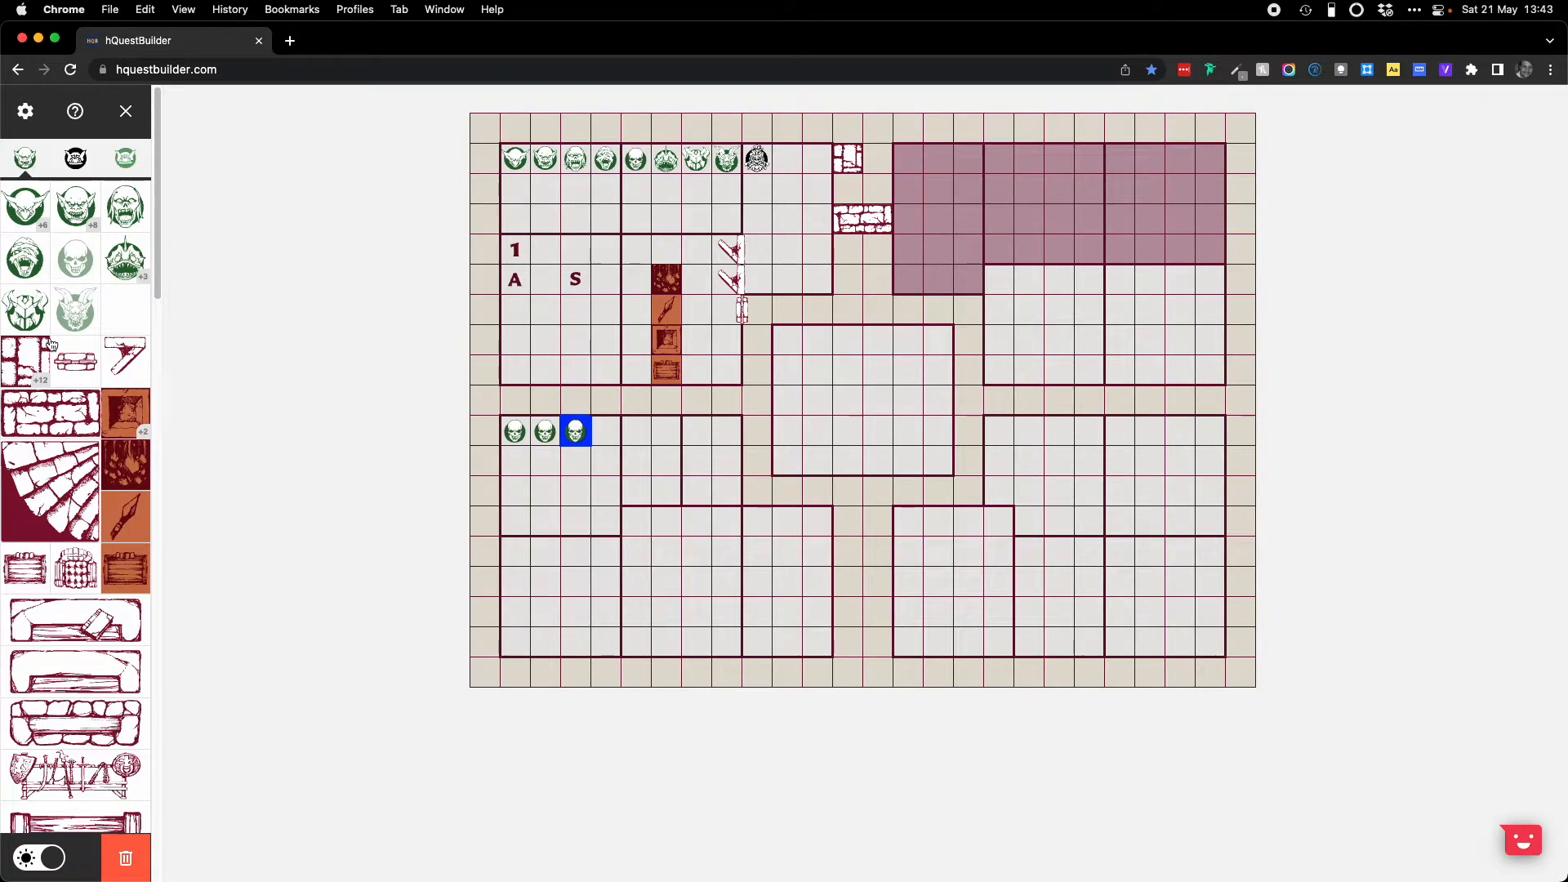
Step: Collapse Kellar's Keep, expand Return of the Witch Lord, and check its extra item counts on the main items
scroll(51, 344, "down", 15)
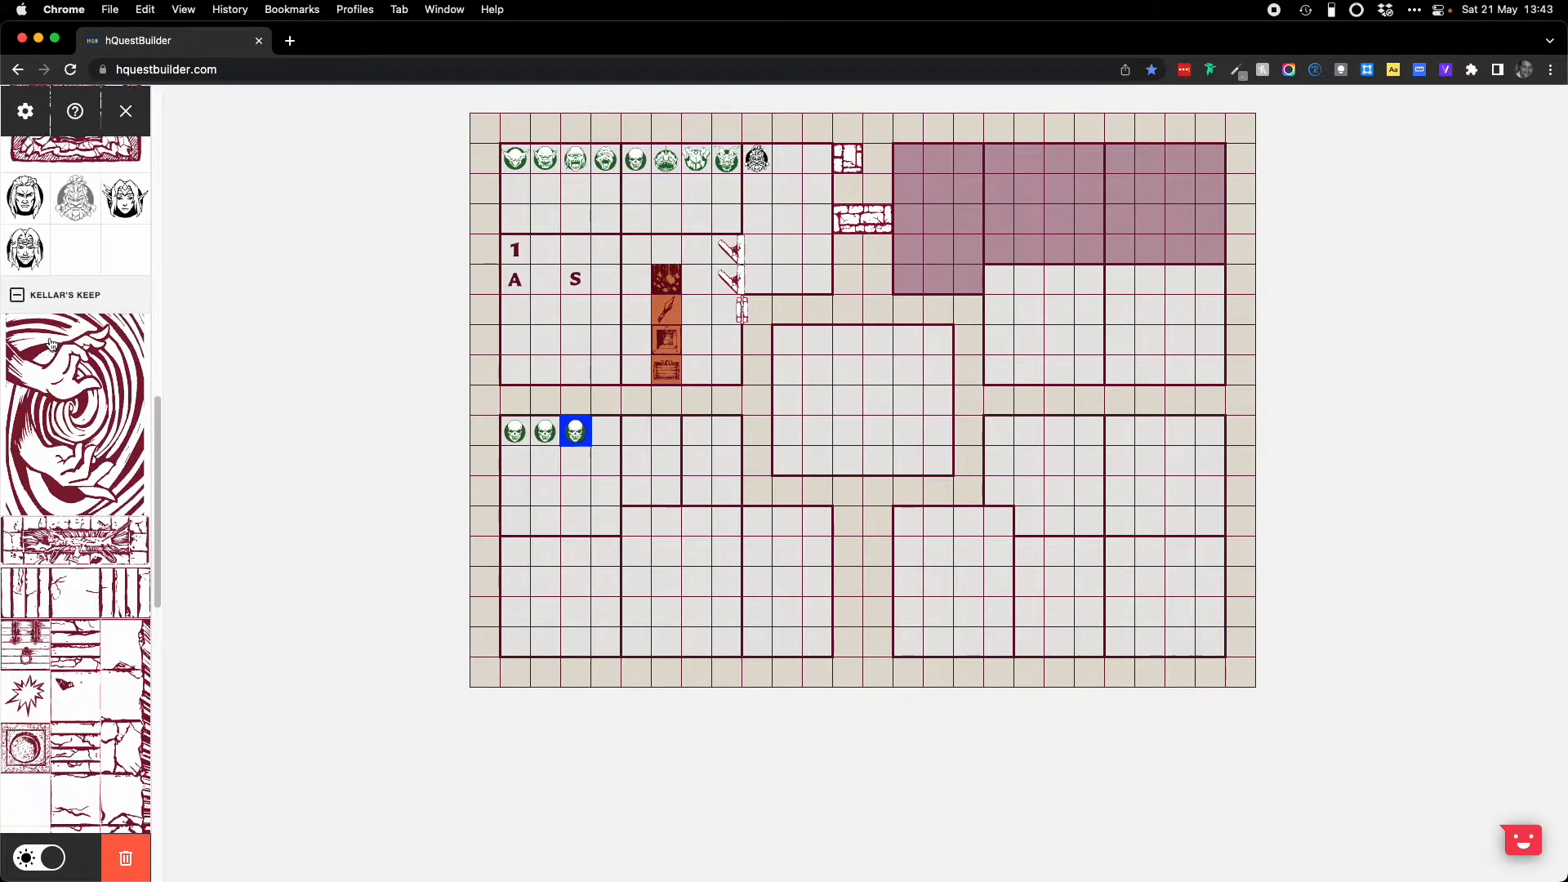
left_click(75, 292)
left_click(76, 337)
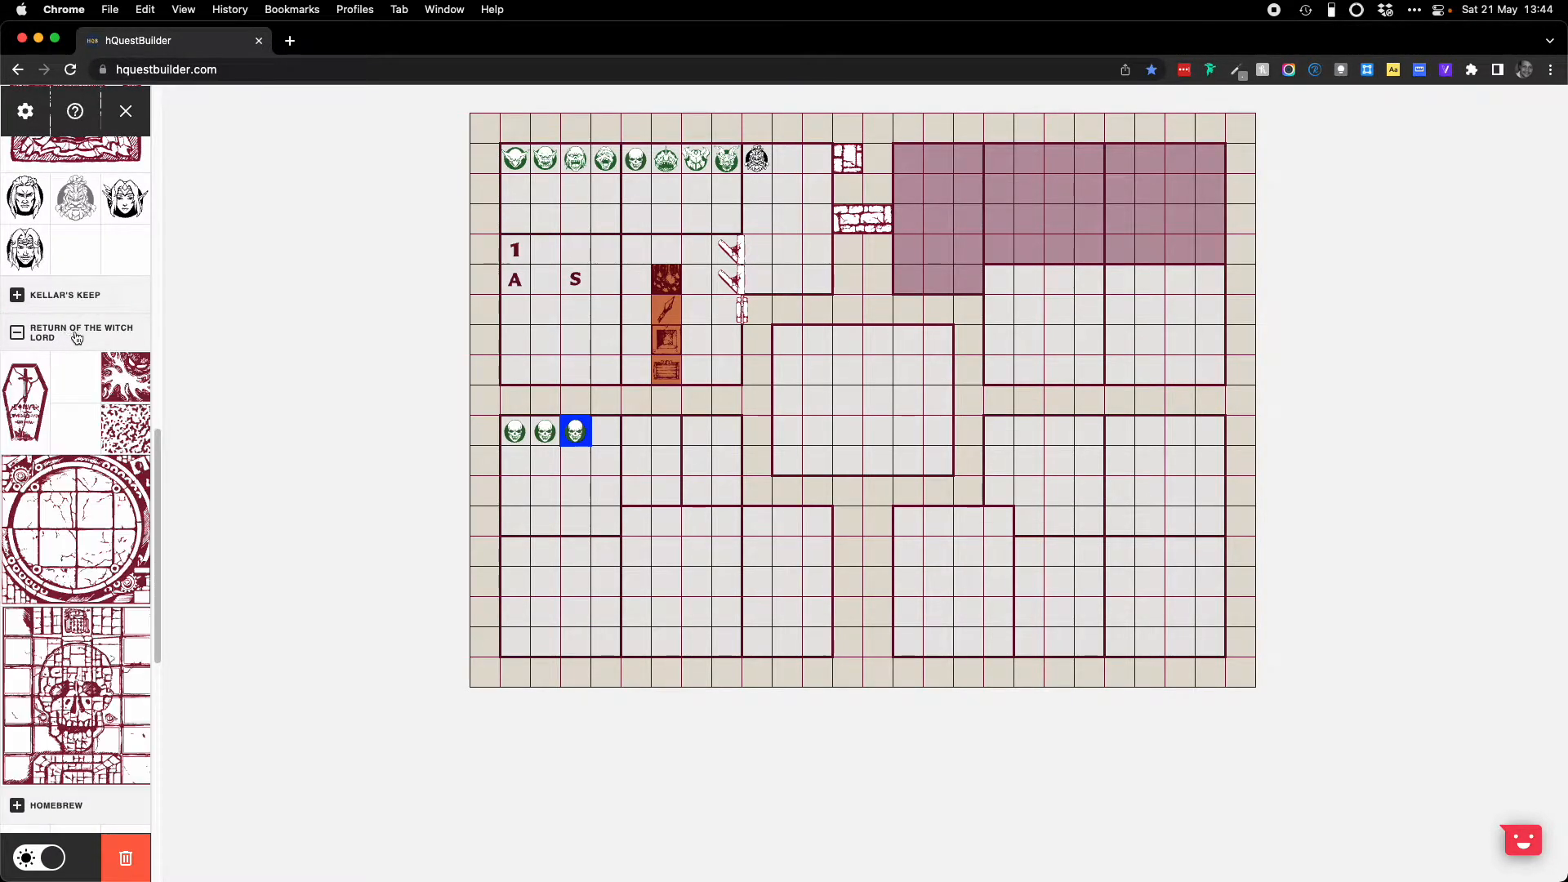
scroll(76, 337, "up", 15)
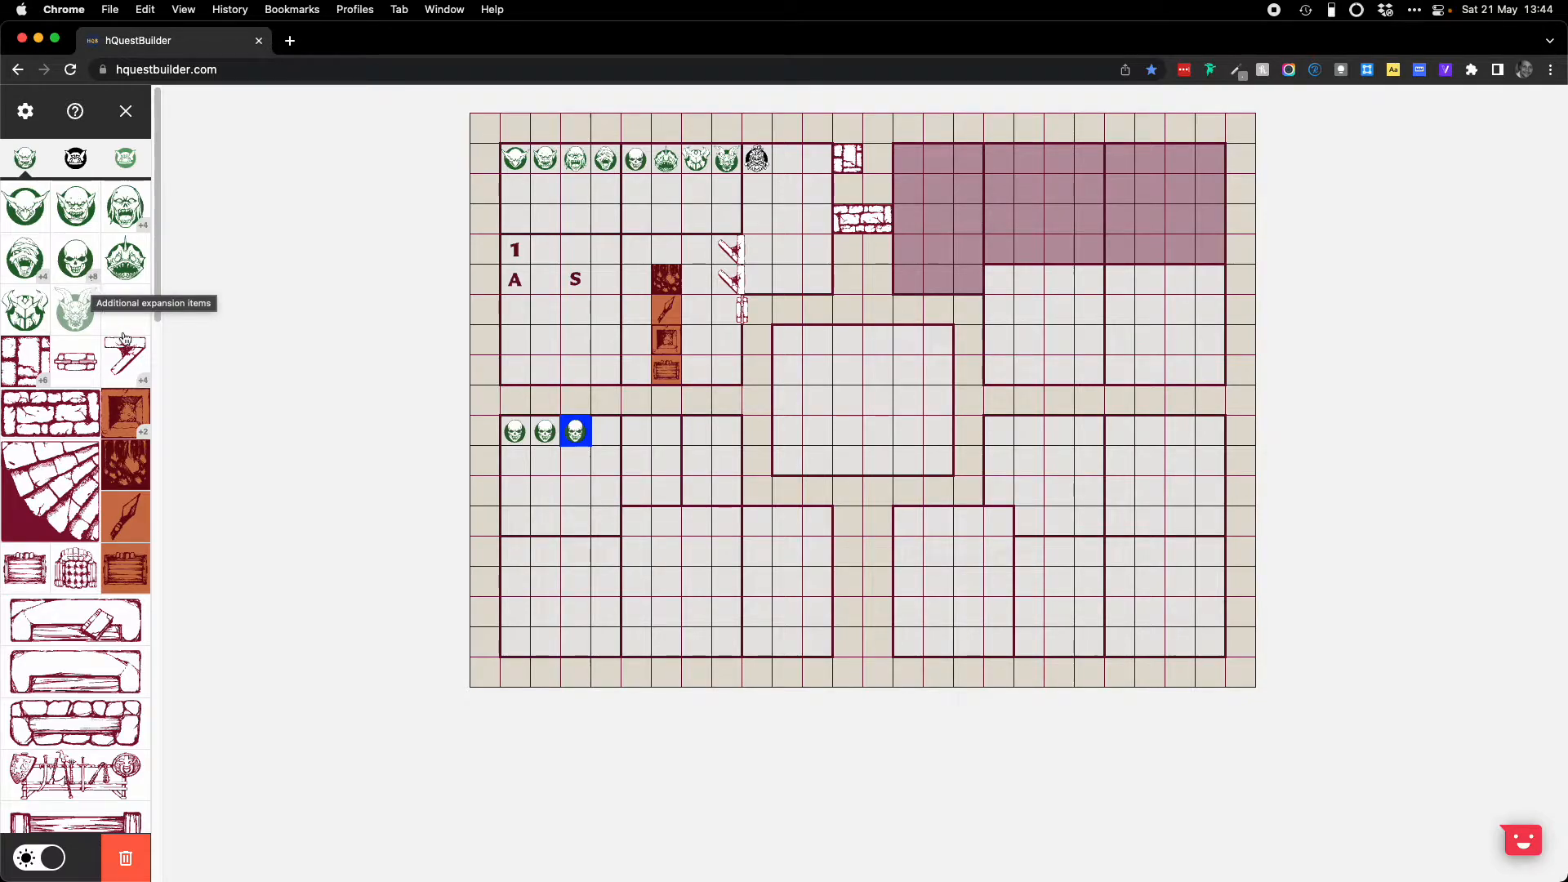
Step: Place skeletons in the last tile of the skeleton room's top row and in all four tiles of its second row
left_click(602, 435)
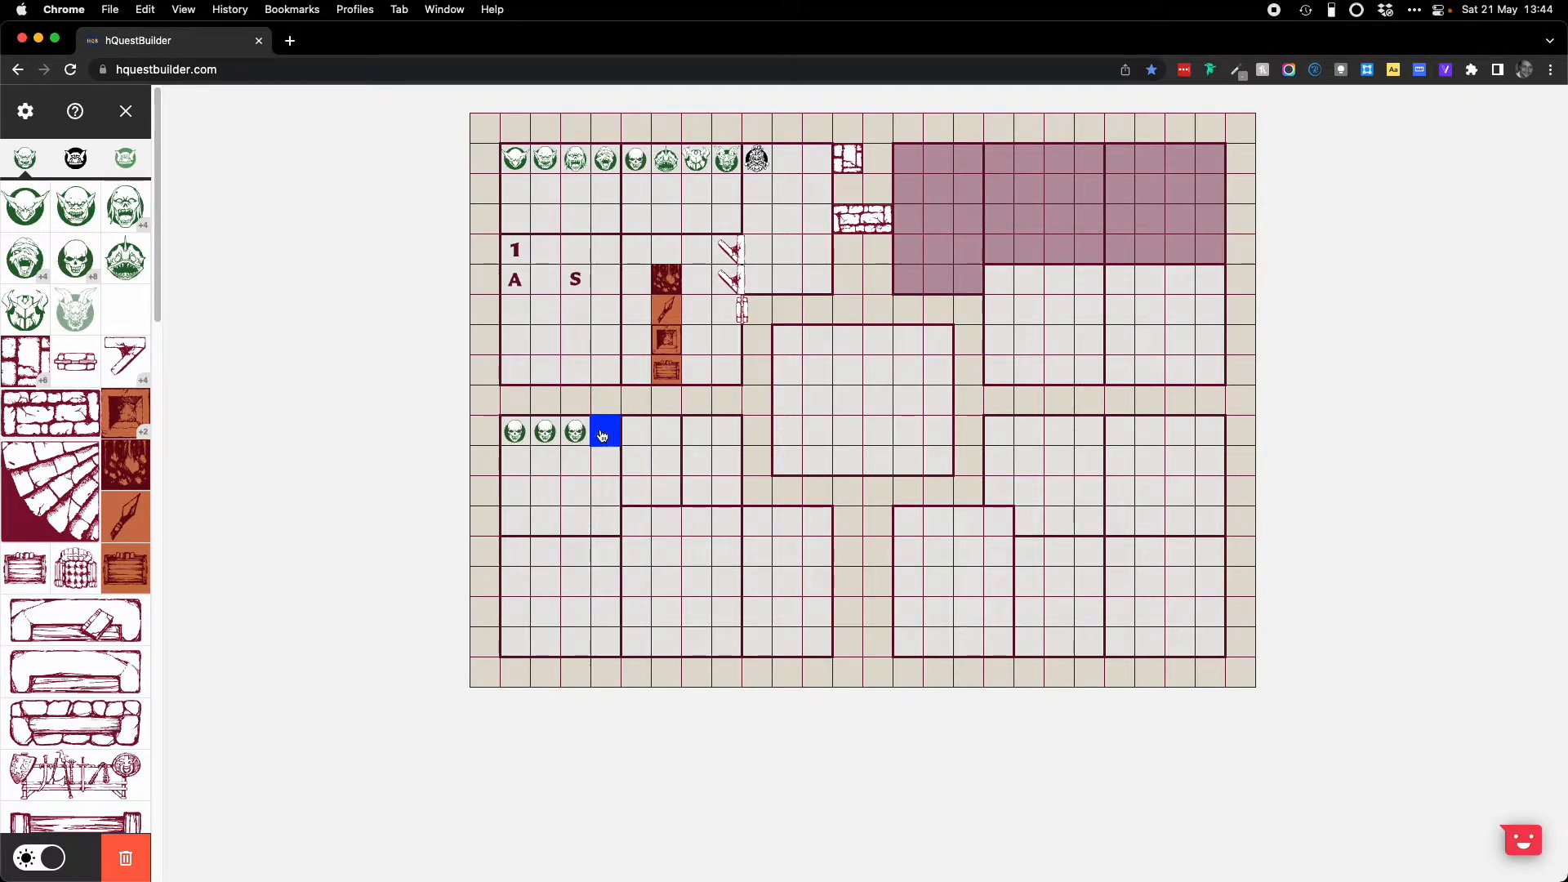
key("Return")
key("Down")
key("Return")
key("Left")
key("Return")
key("Left")
key("Return")
key("Left")
key("Return")
Step: Place skeletons in the first three tiles of the same room's third row, ending with the cursor on the fourth tile
key("Down")
key("Return")
key("Right")
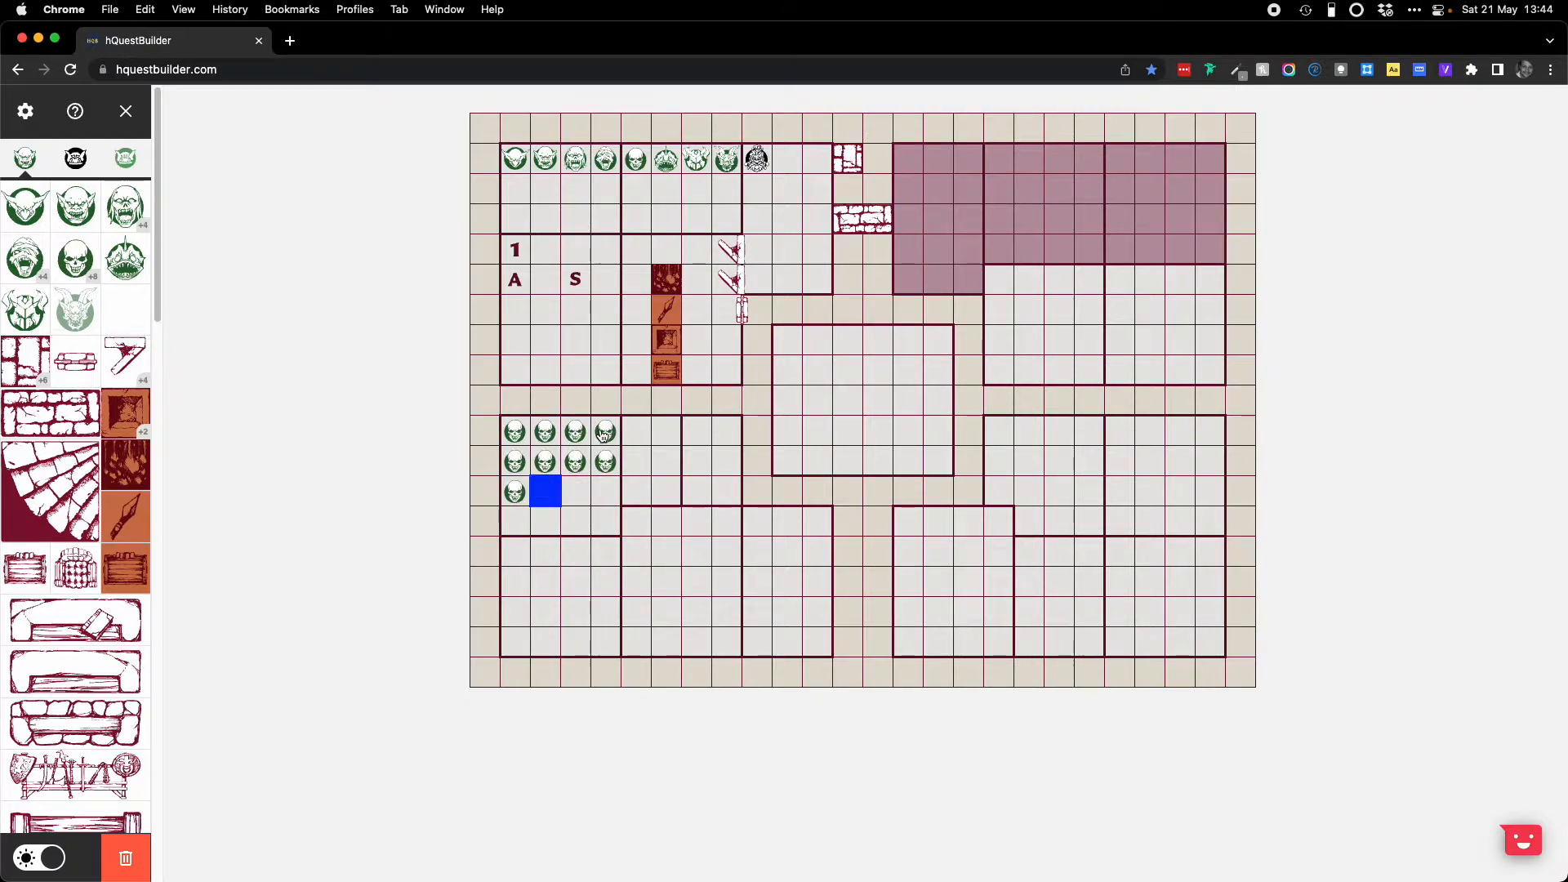
key("Return")
key("Right")
key("Return")
key("Right")
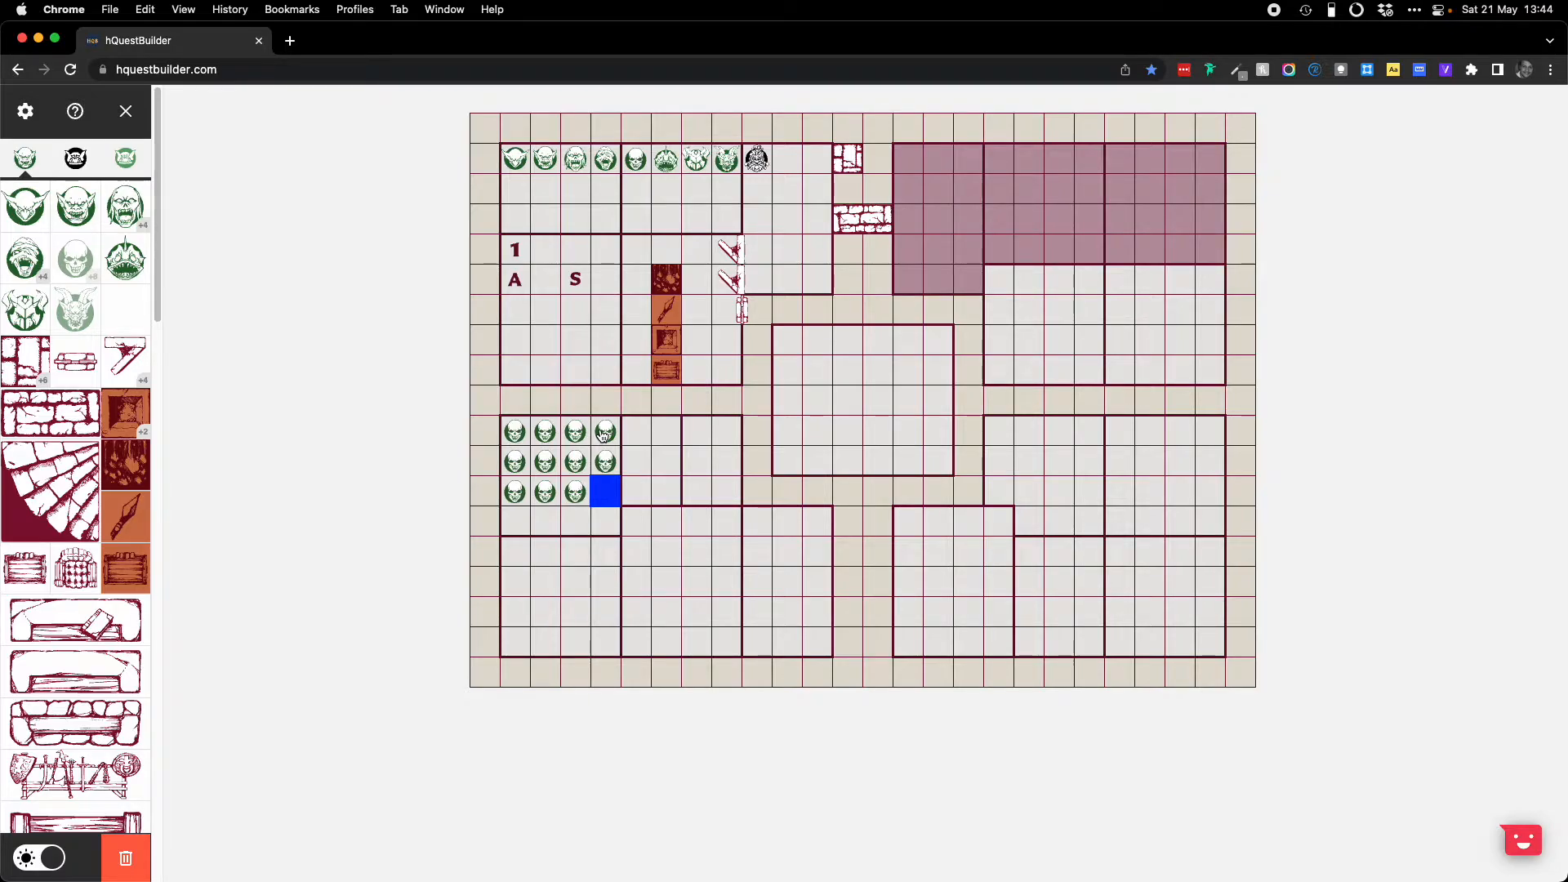
Step: Switch the board and item set to the black-and-white icon style
left_click(75, 160)
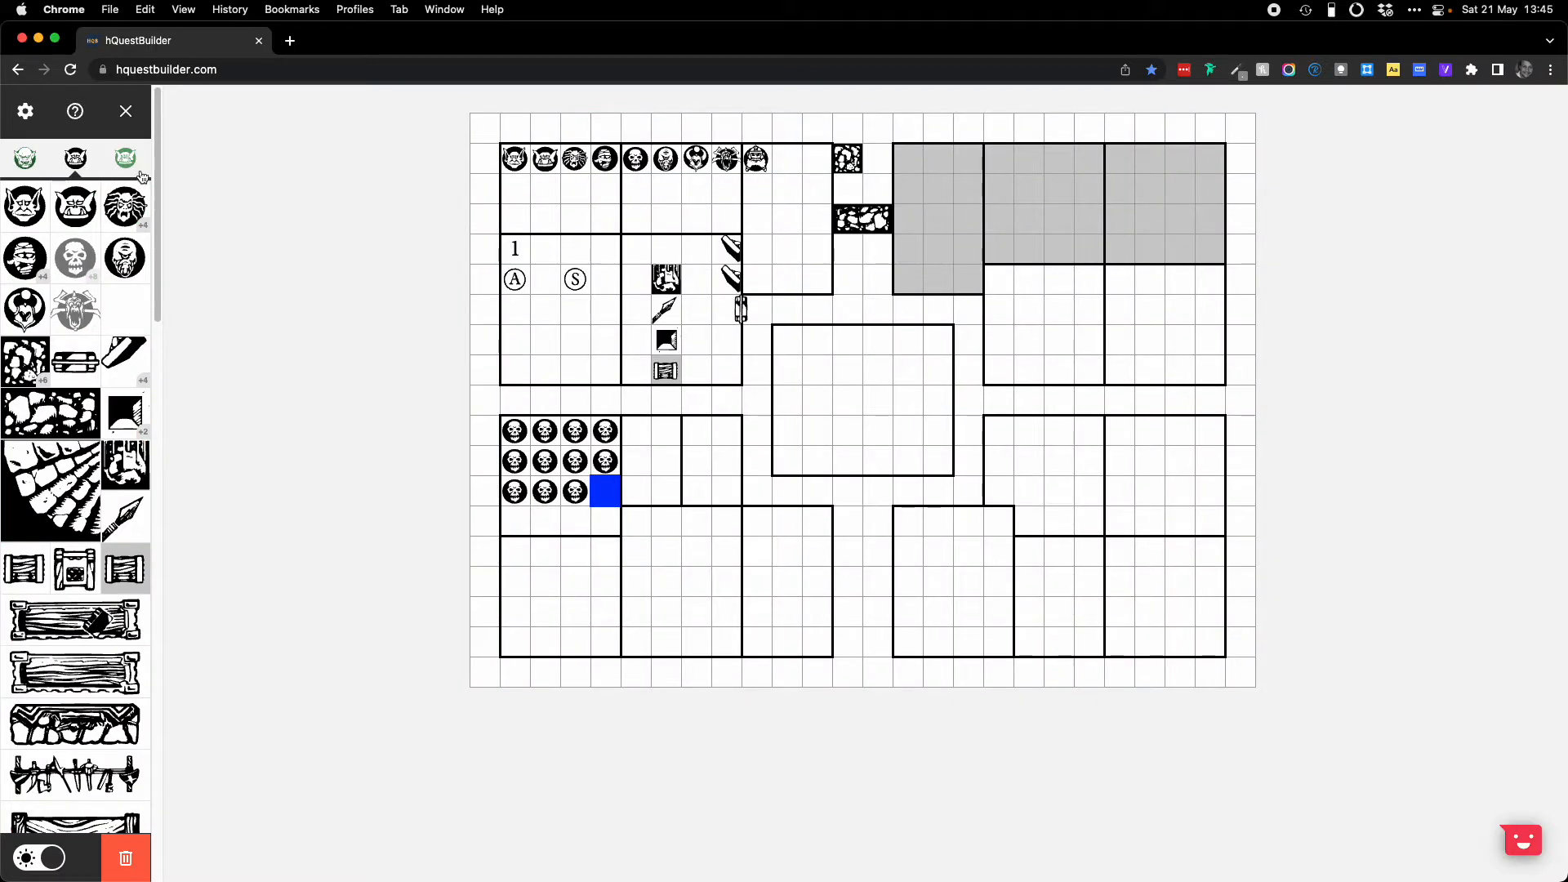
Step: Preview the third icon style on the board, then set the board and item set to the first icon style
left_click(132, 170)
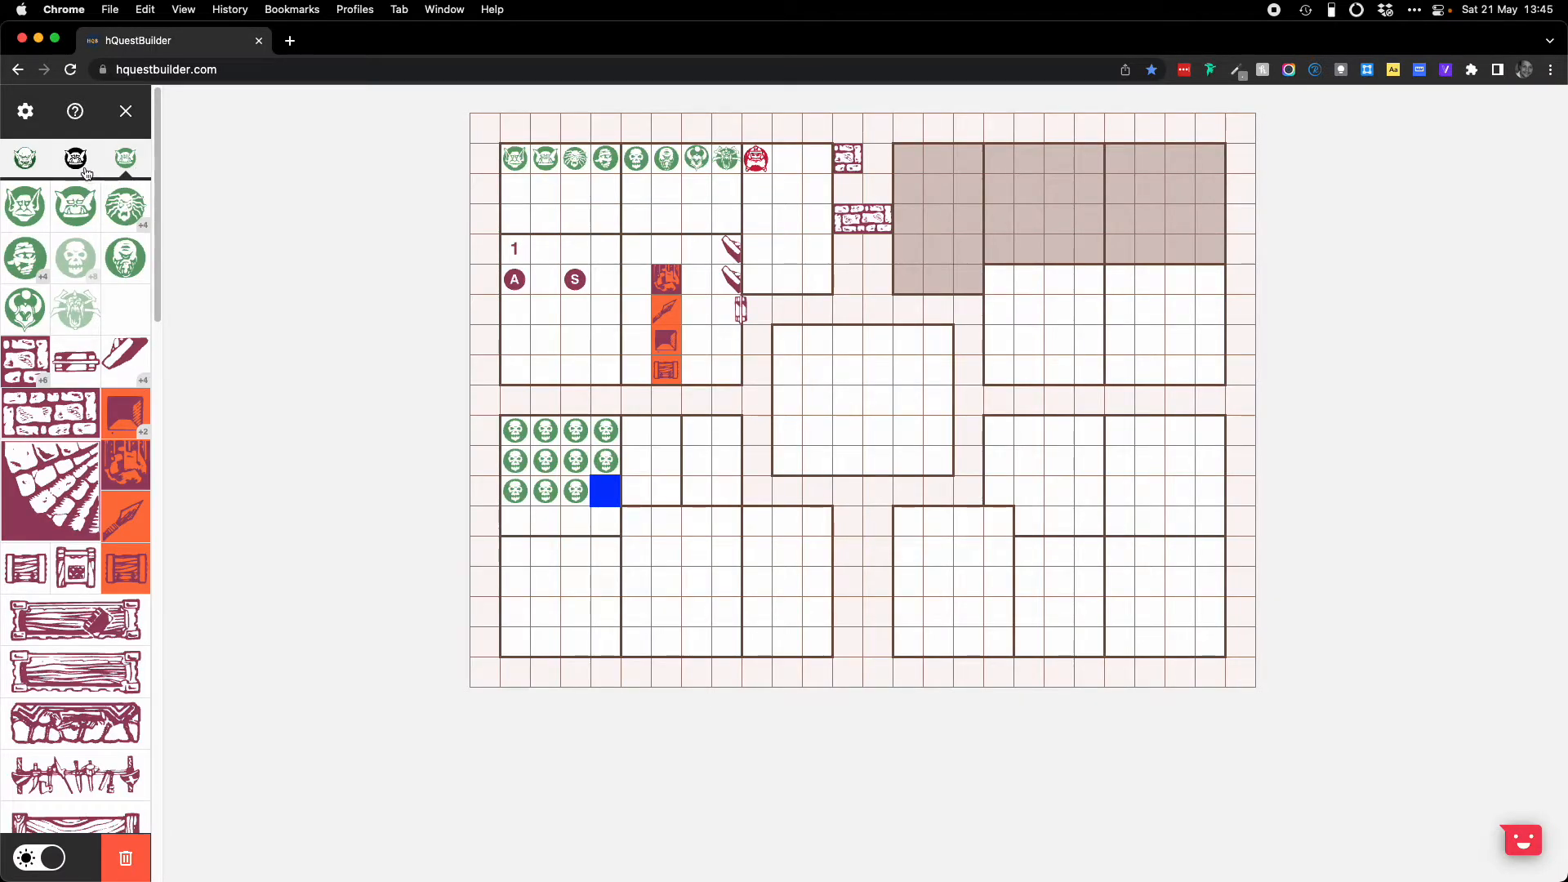
left_click(80, 167)
left_click(25, 157)
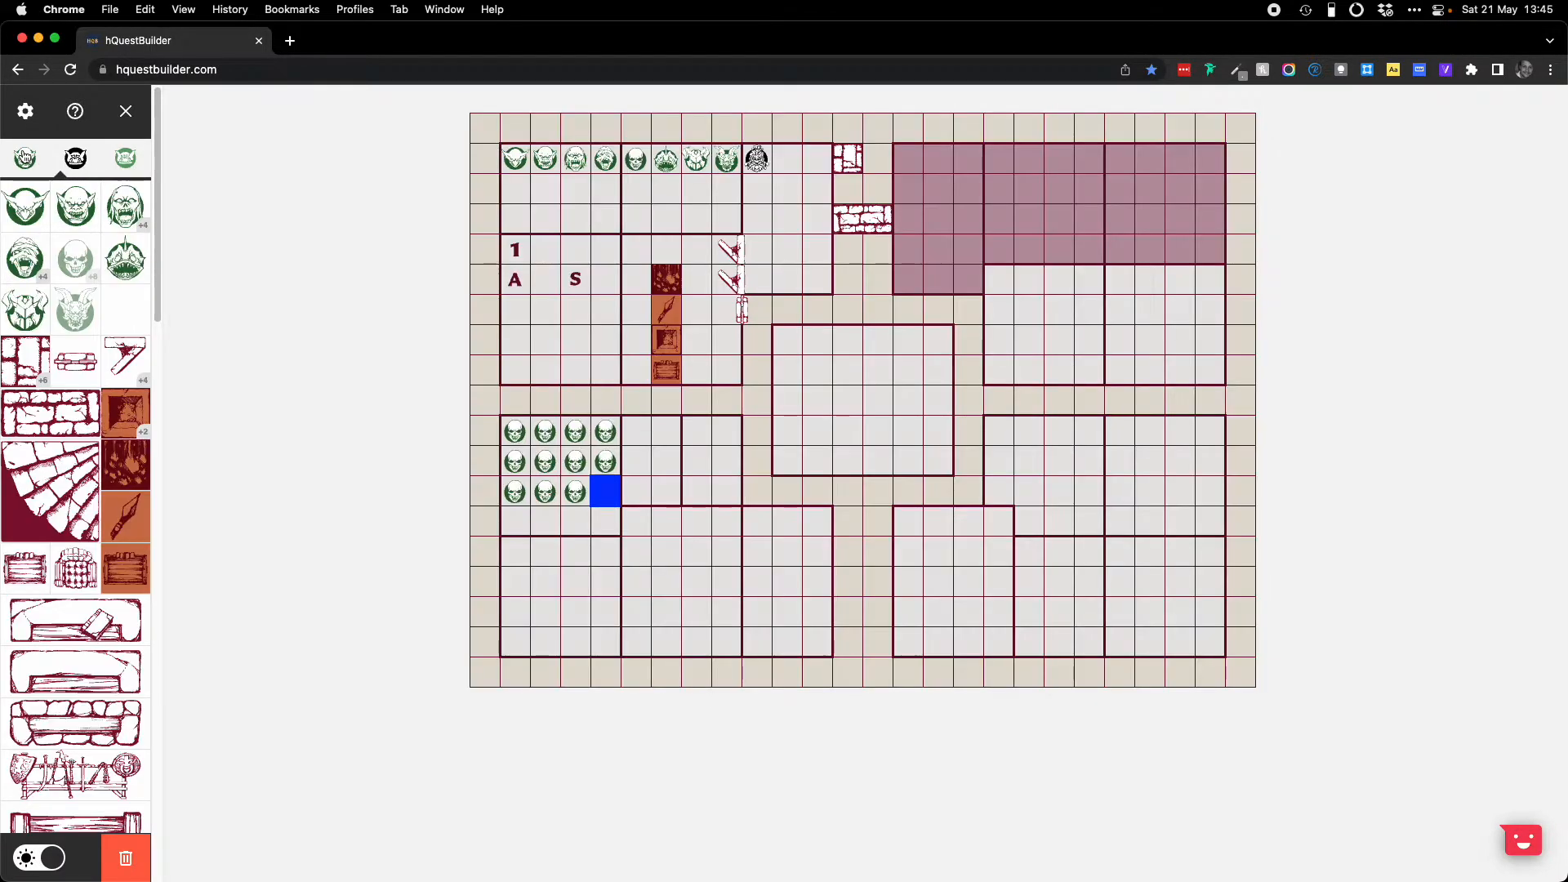
Step: Collapse the Return of the Witch Lord section and look through the letter and number annotations ending the item list
scroll(75, 236, "down", 10)
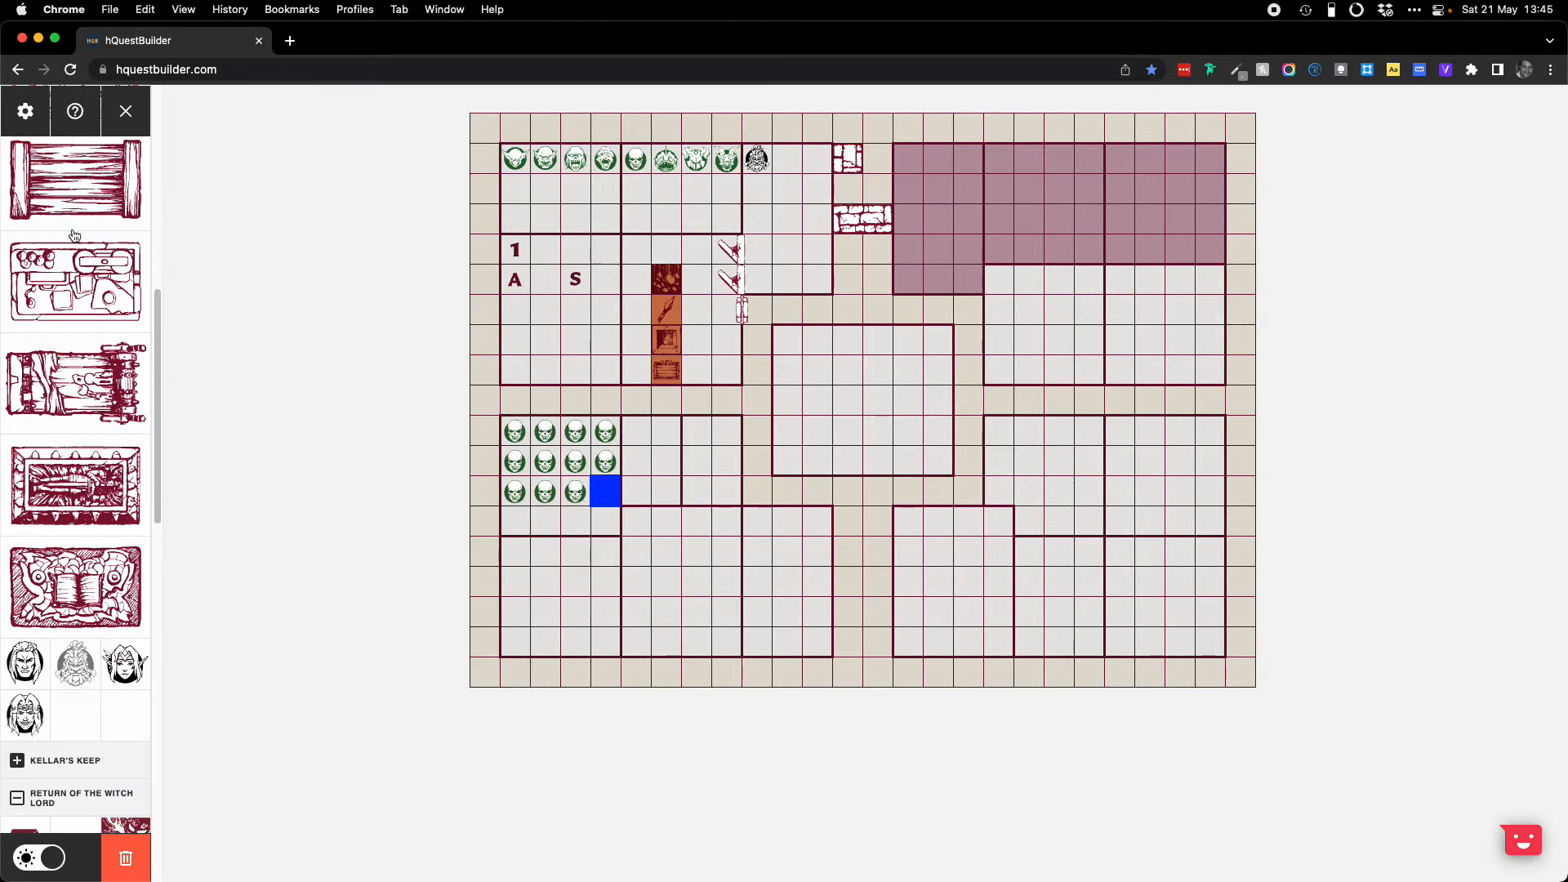
scroll(75, 236, "down", 5)
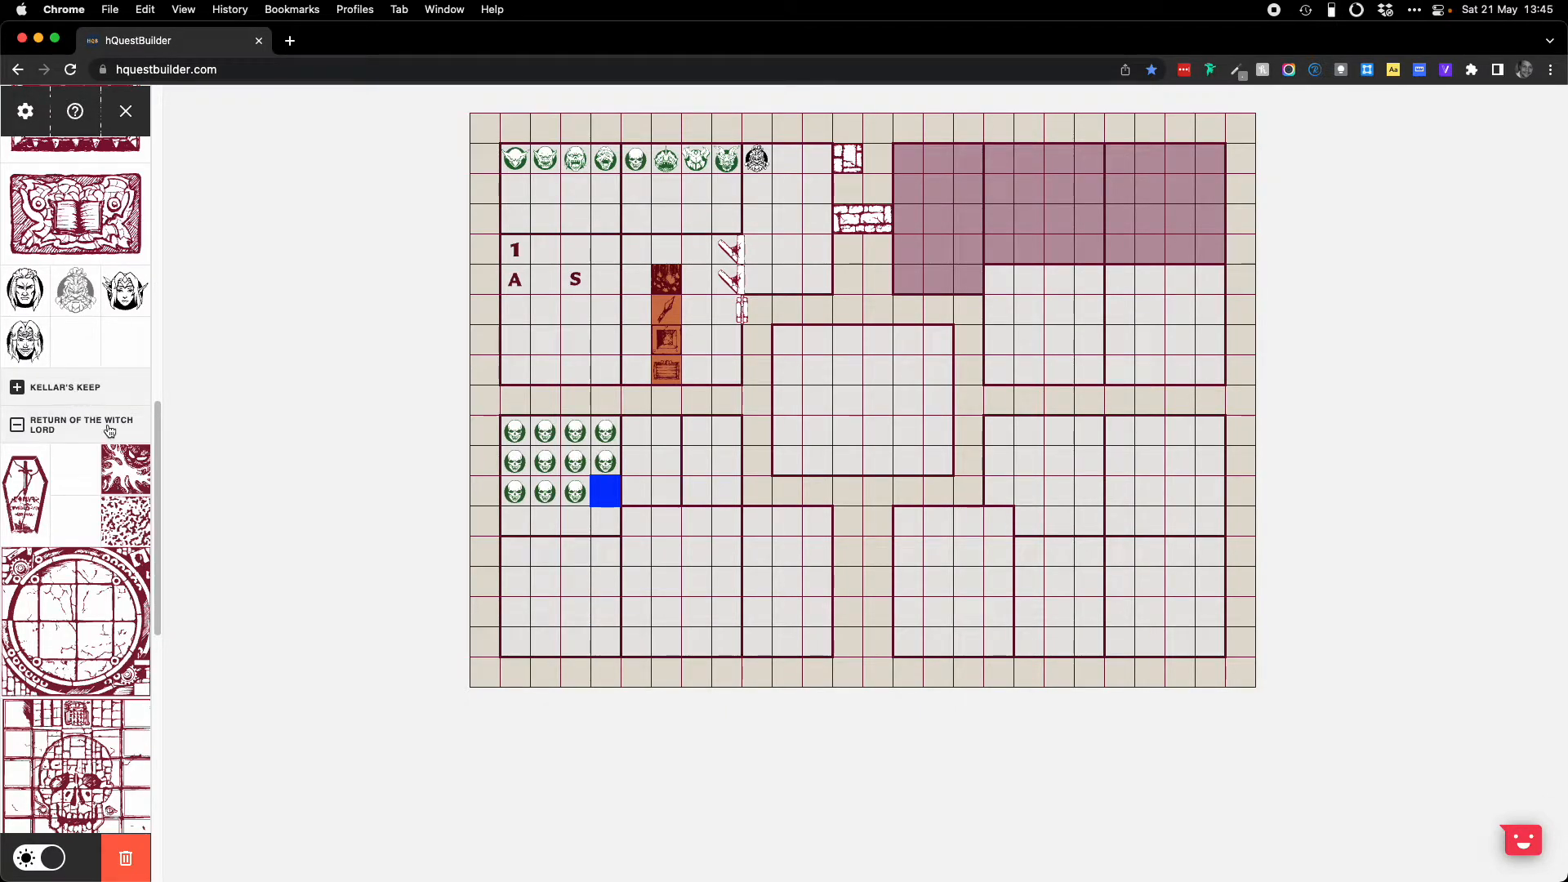
left_click(109, 431)
scroll(109, 431, "down", 5)
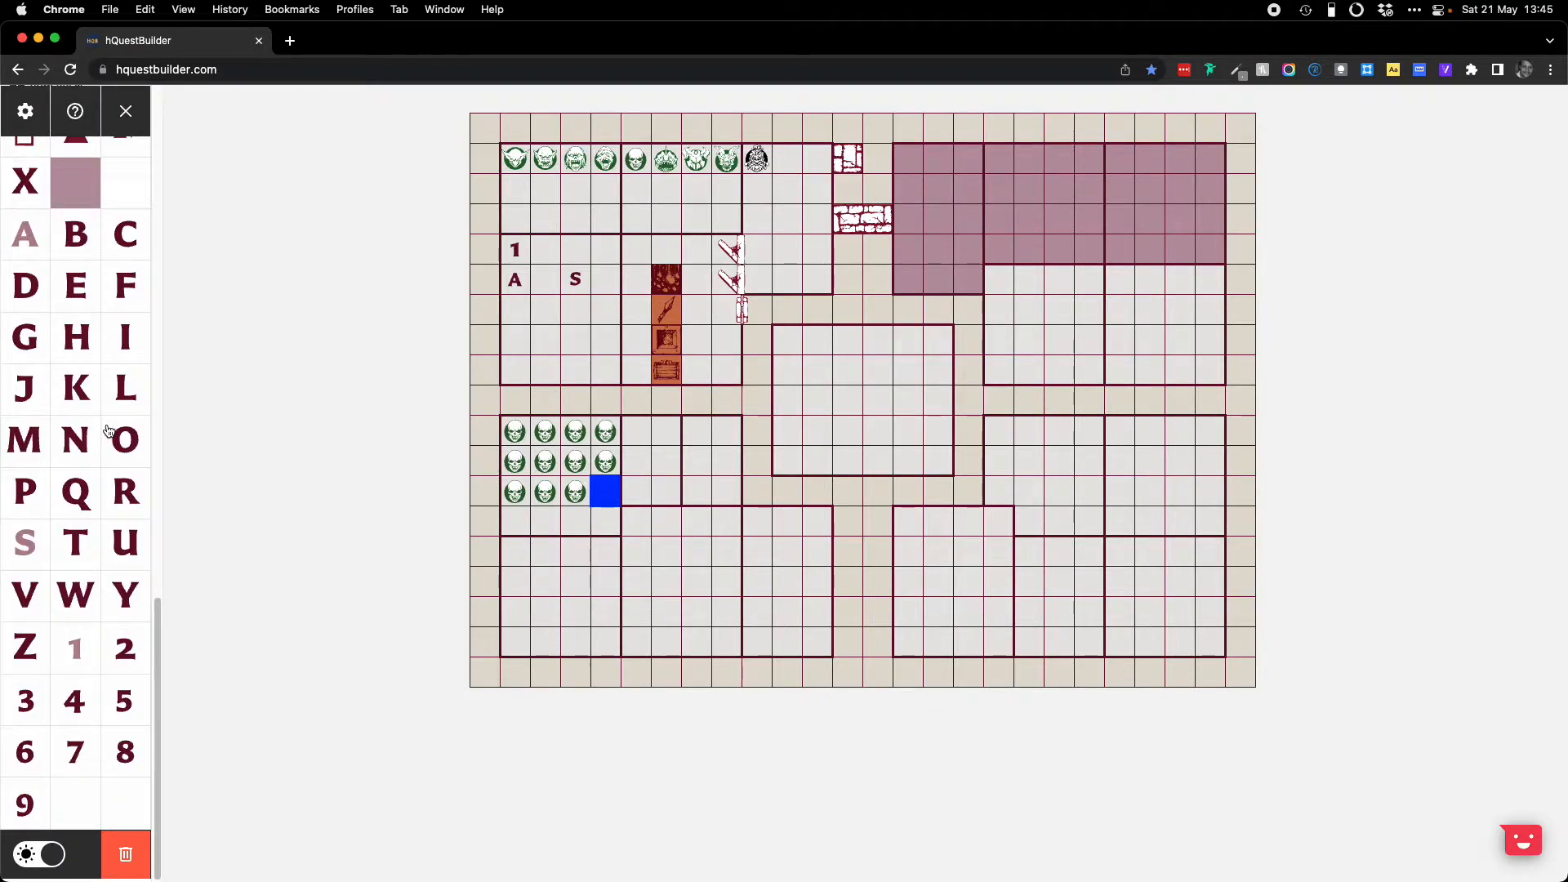
Step: Turn dark mode on and switch back to light mode
left_click(28, 857)
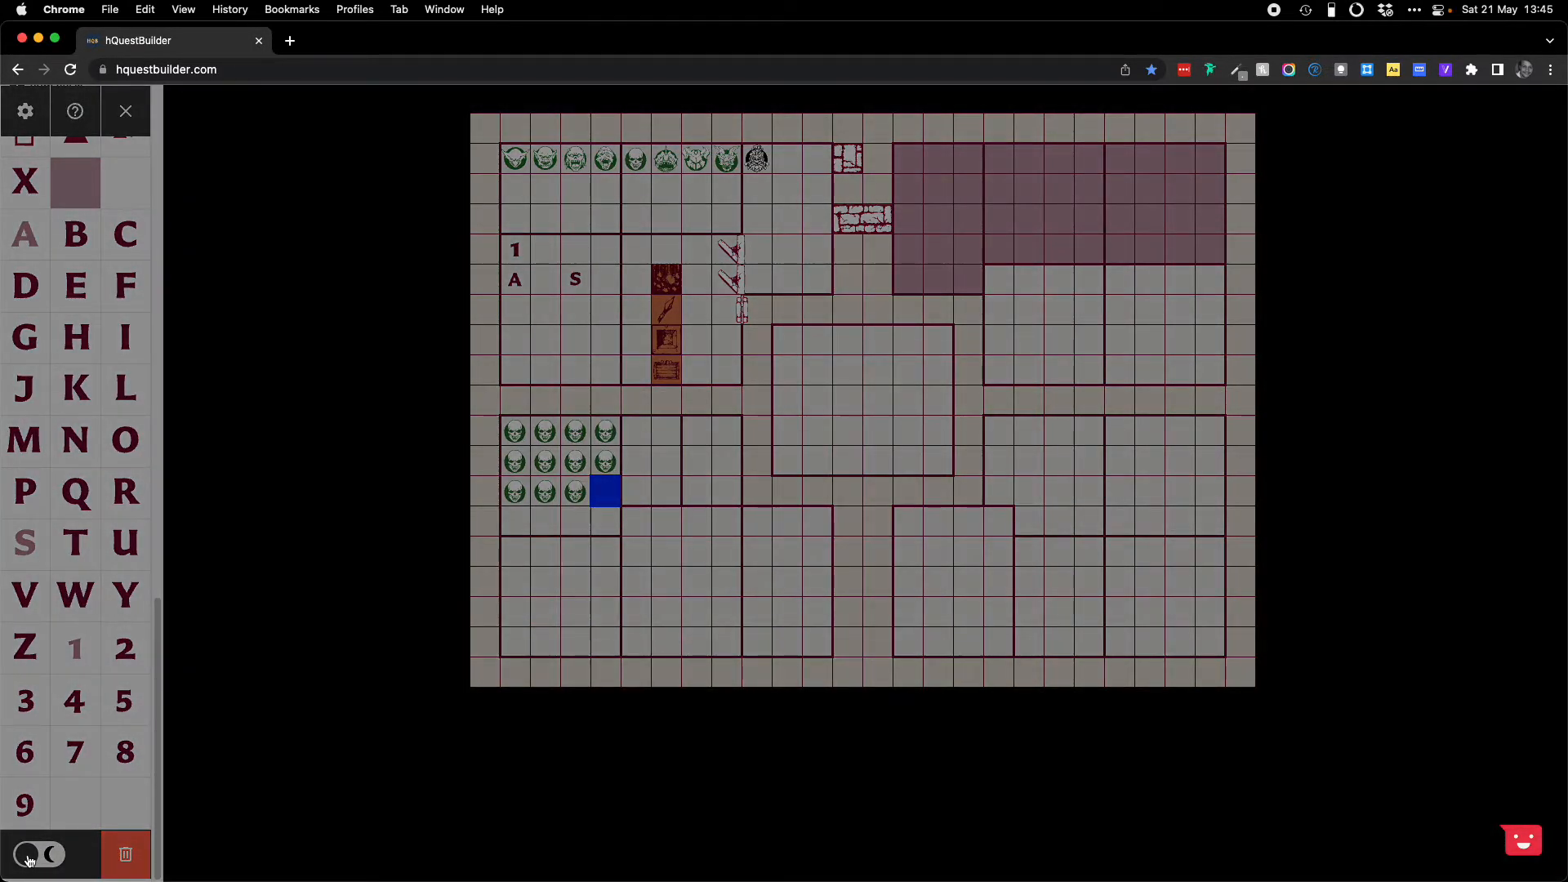
left_click(29, 858)
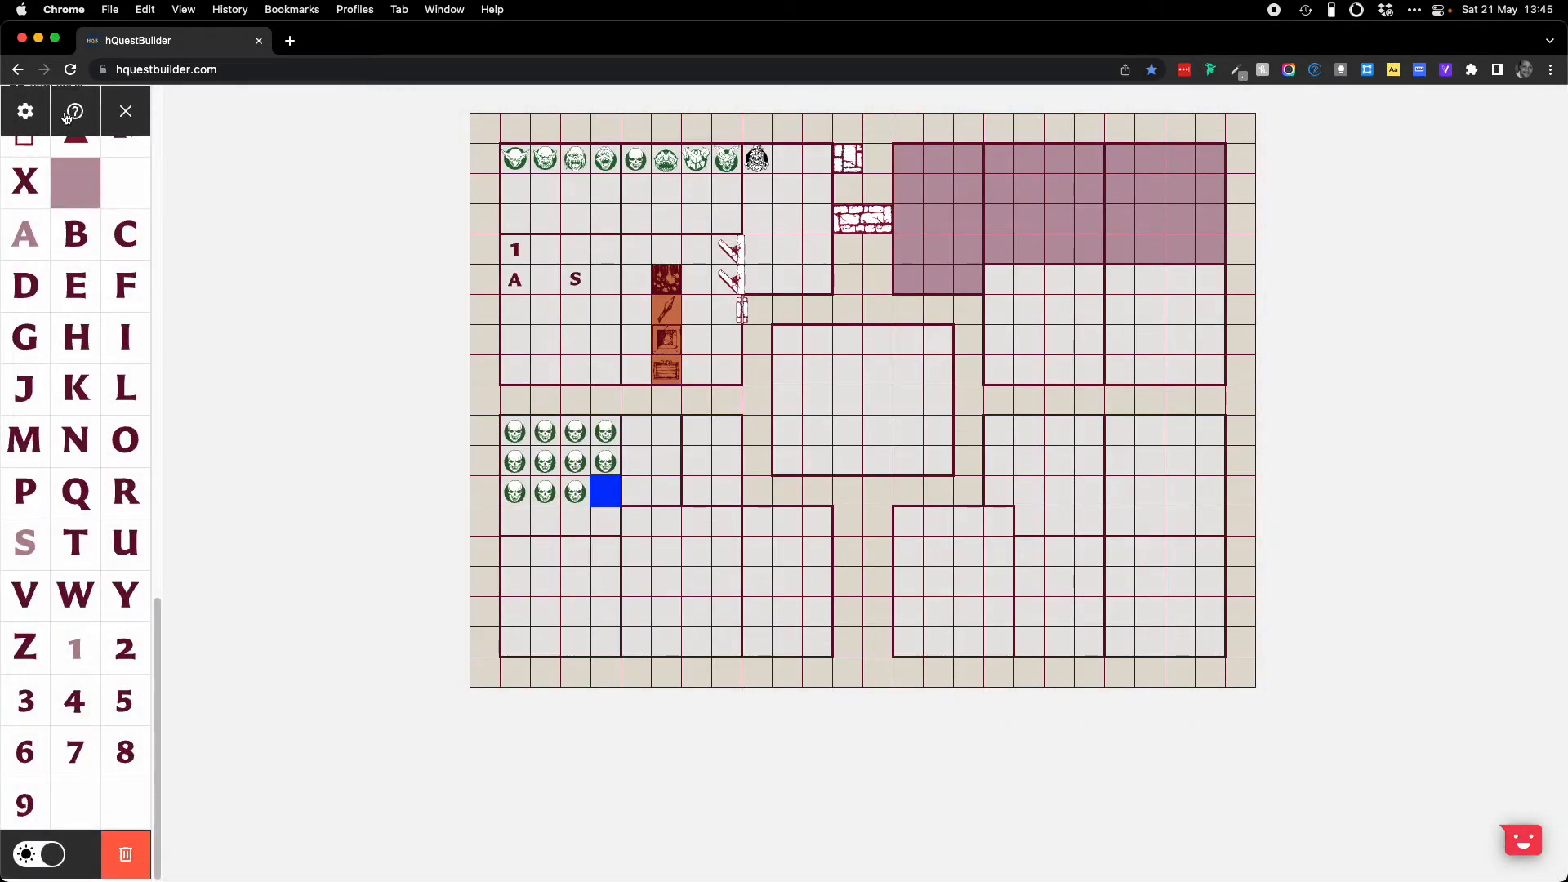
Step: Open the quest details, read the Help & Info notes on keyboard shortcuts and the cloud saving beta, and close the help
left_click(31, 111)
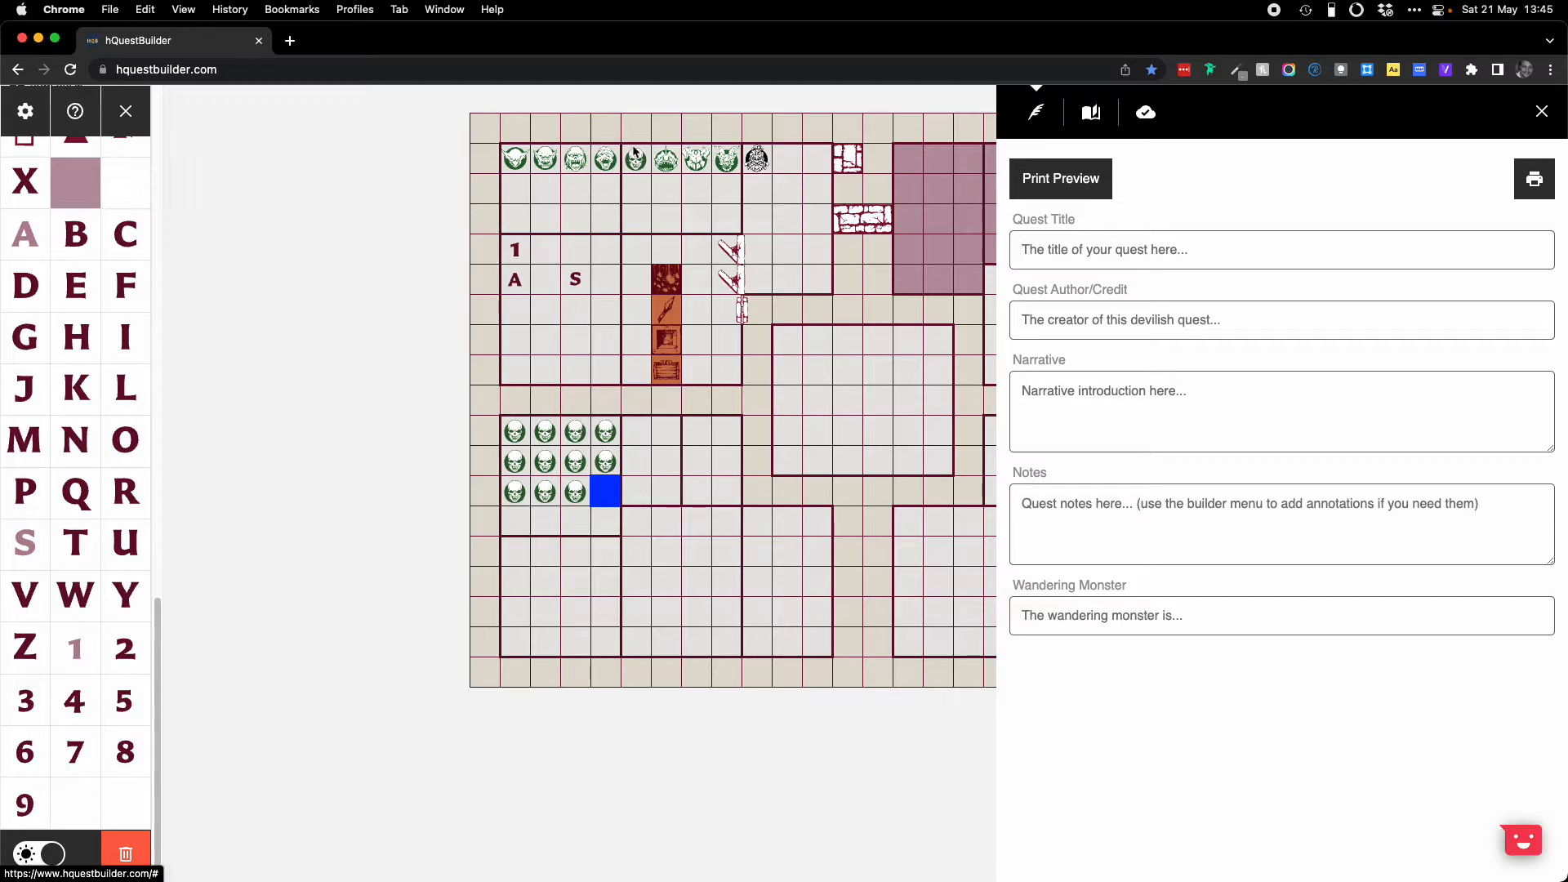
left_click(74, 111)
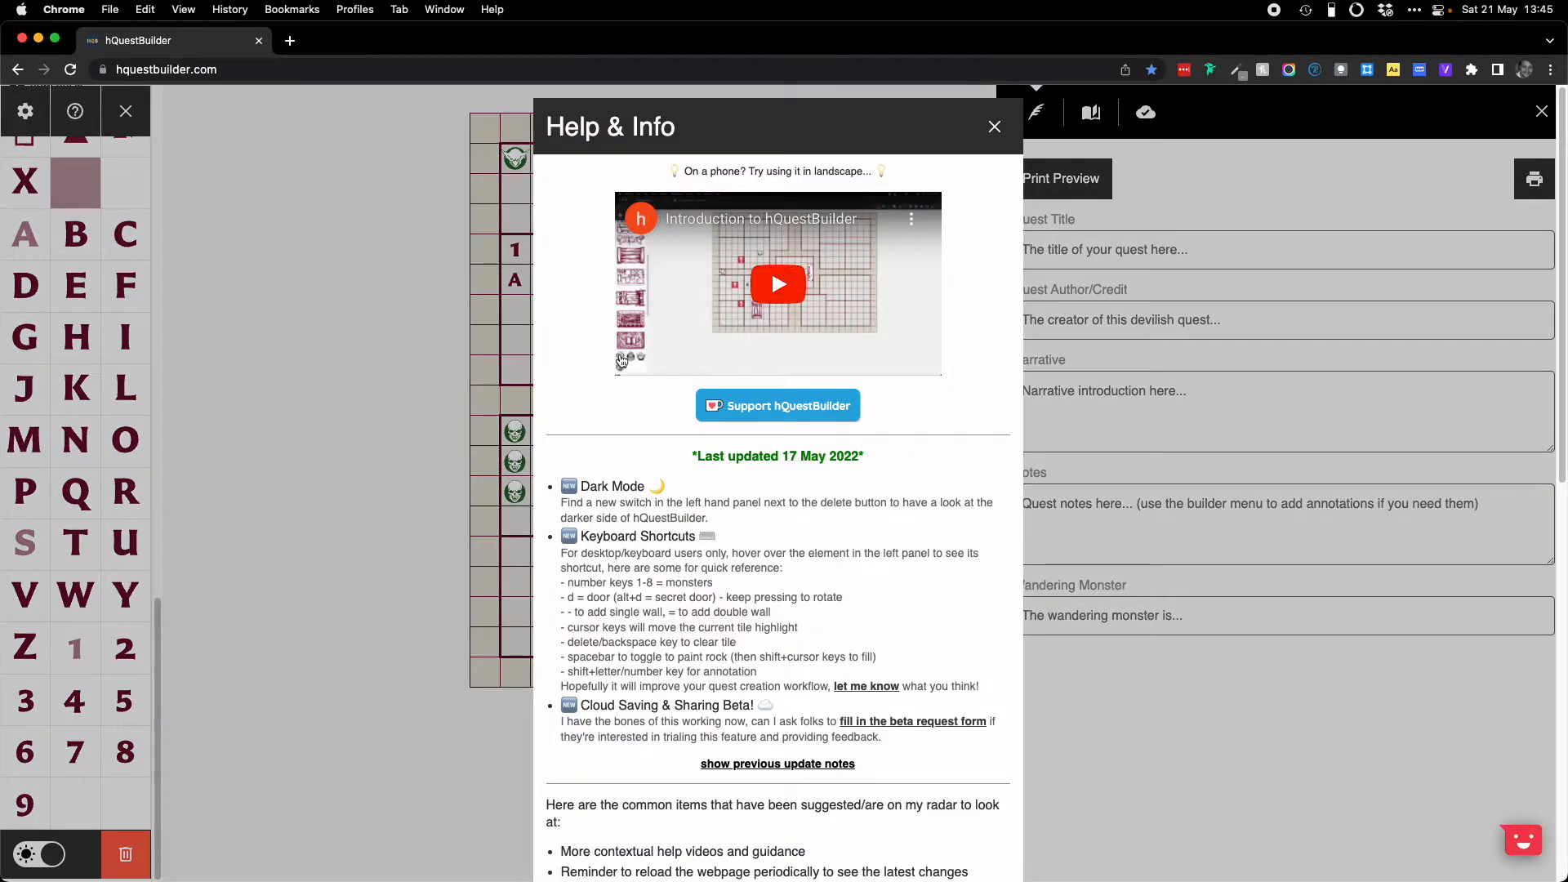
scroll(825, 605, "down", 2)
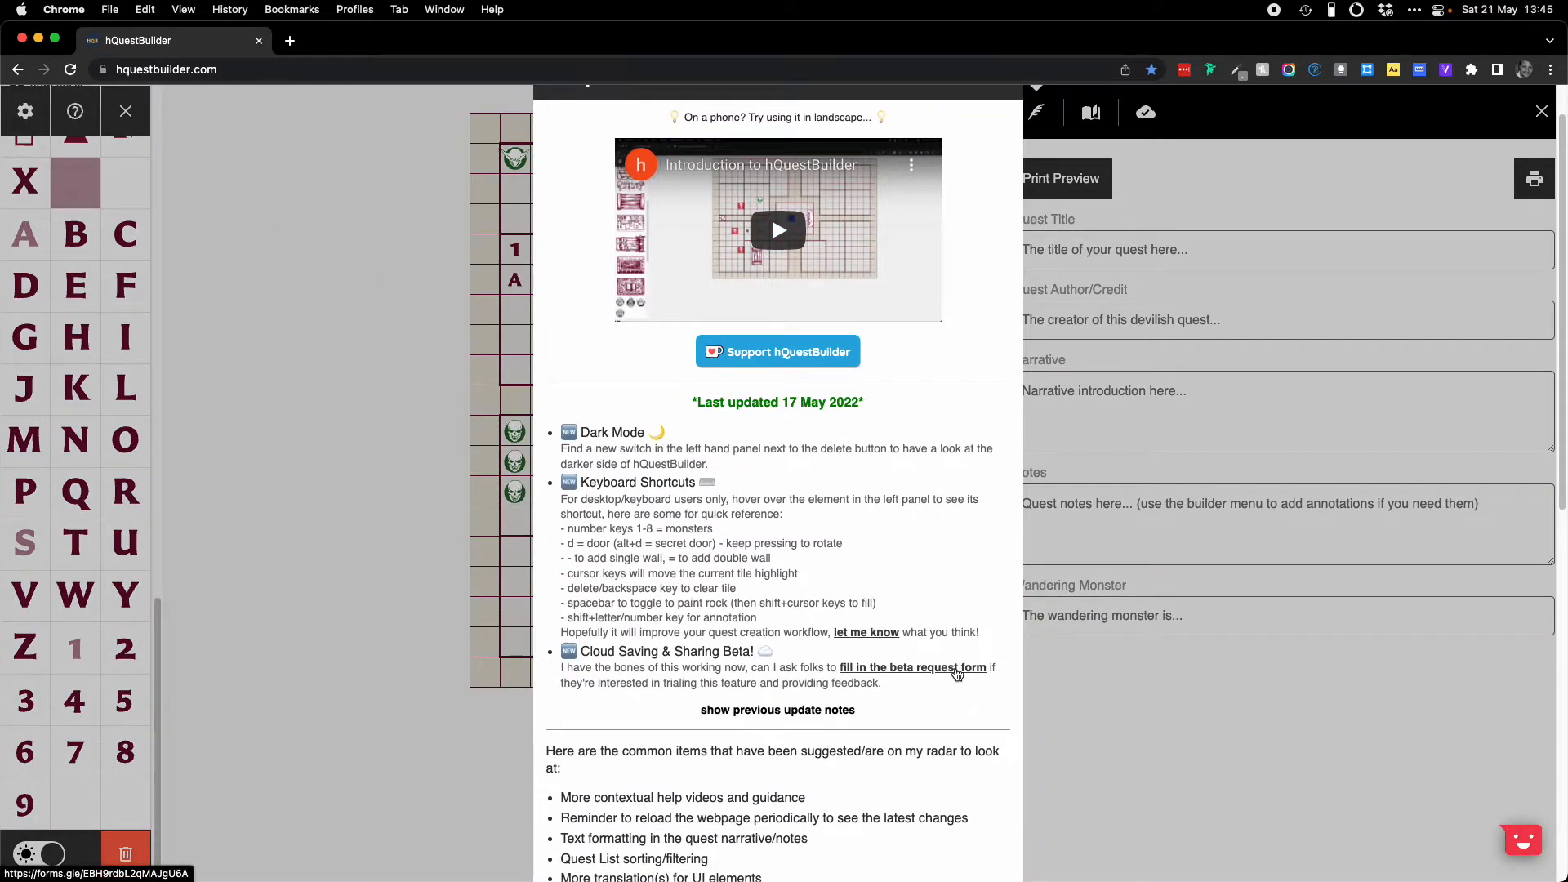
scroll(701, 372, "up", 2)
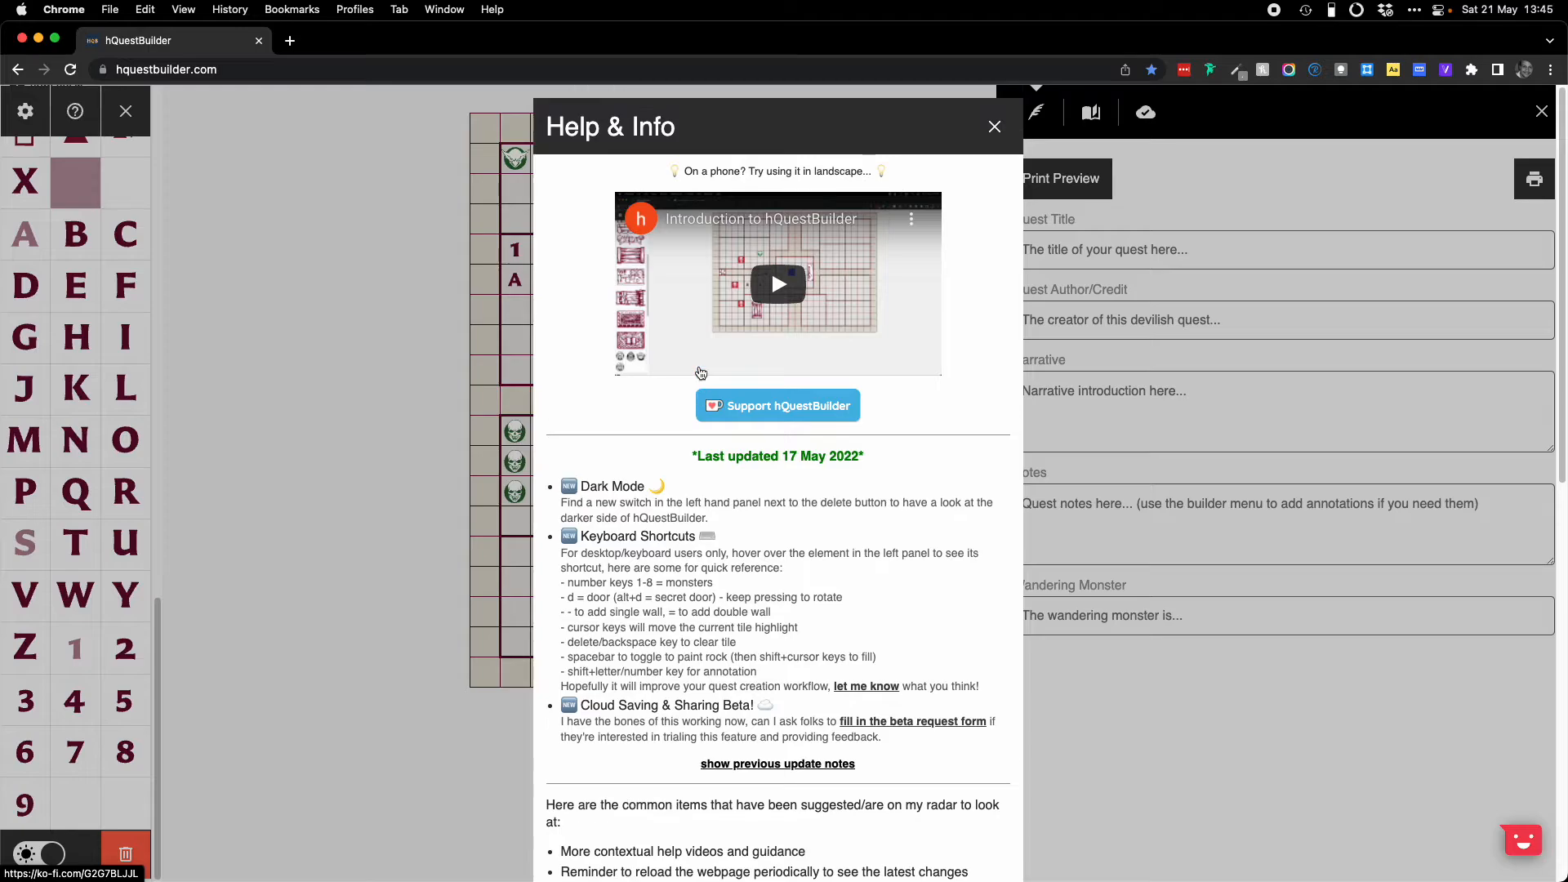
left_click(998, 127)
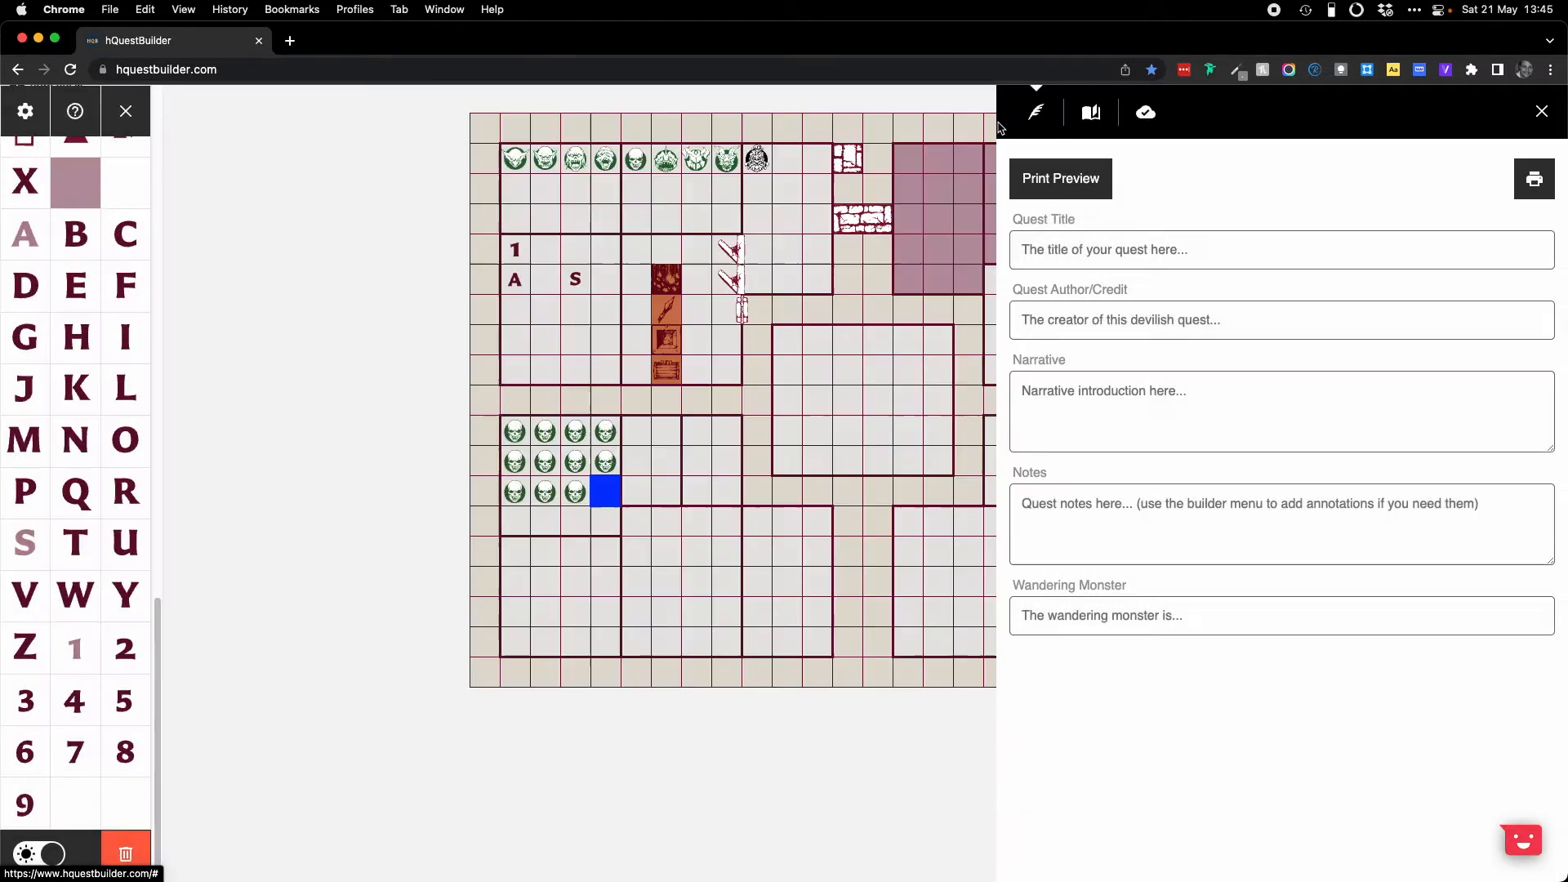
Step: Compare the local quest list with the list of quests saved in the cloud, ending on the cloud list
left_click(1102, 116)
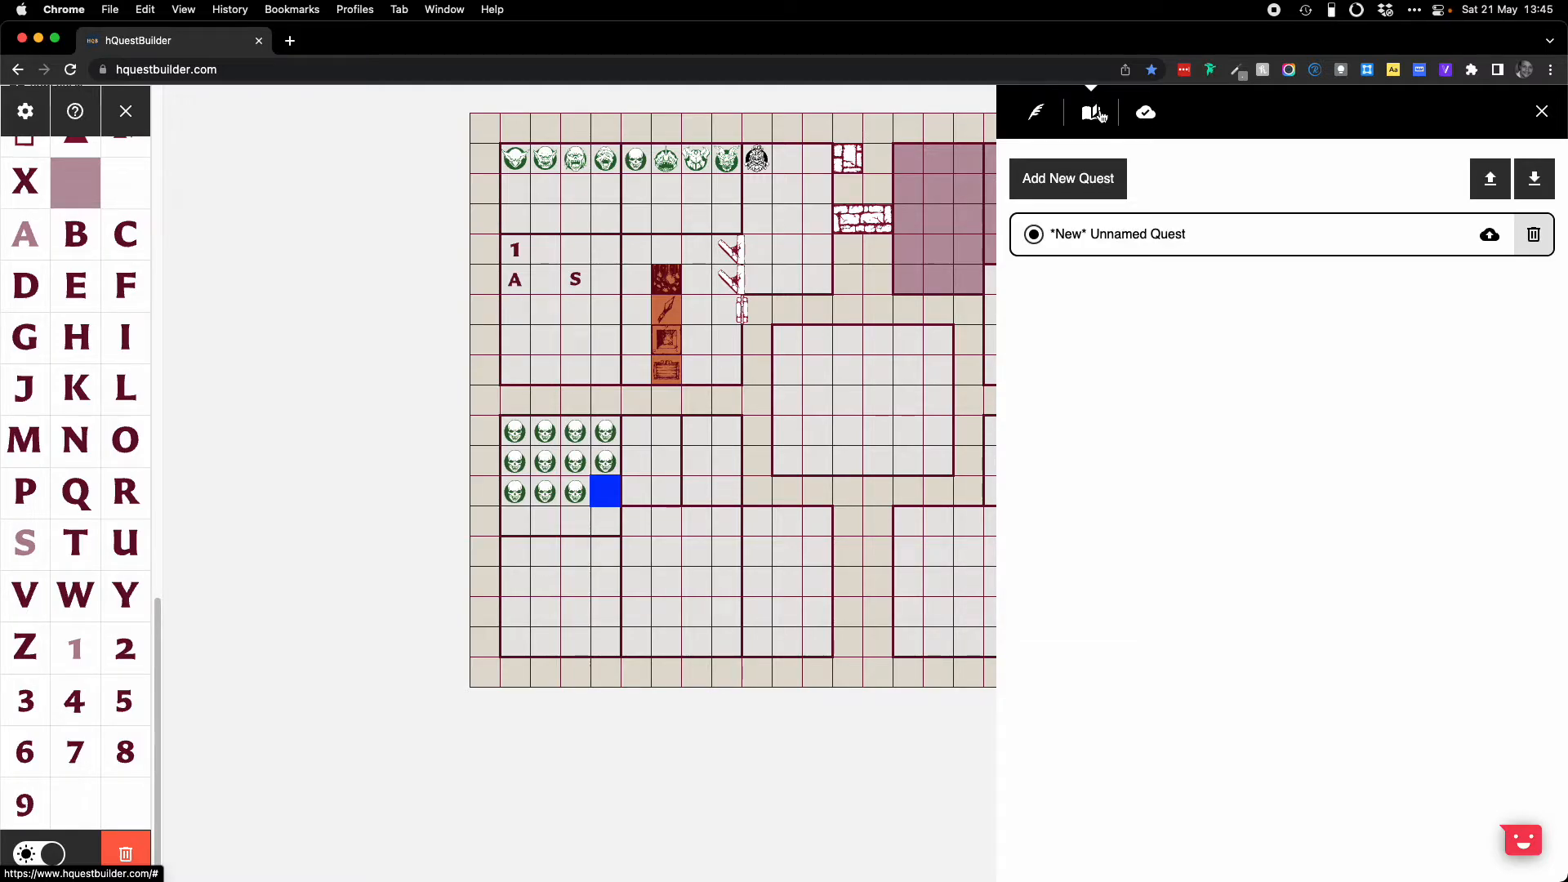
left_click(1147, 114)
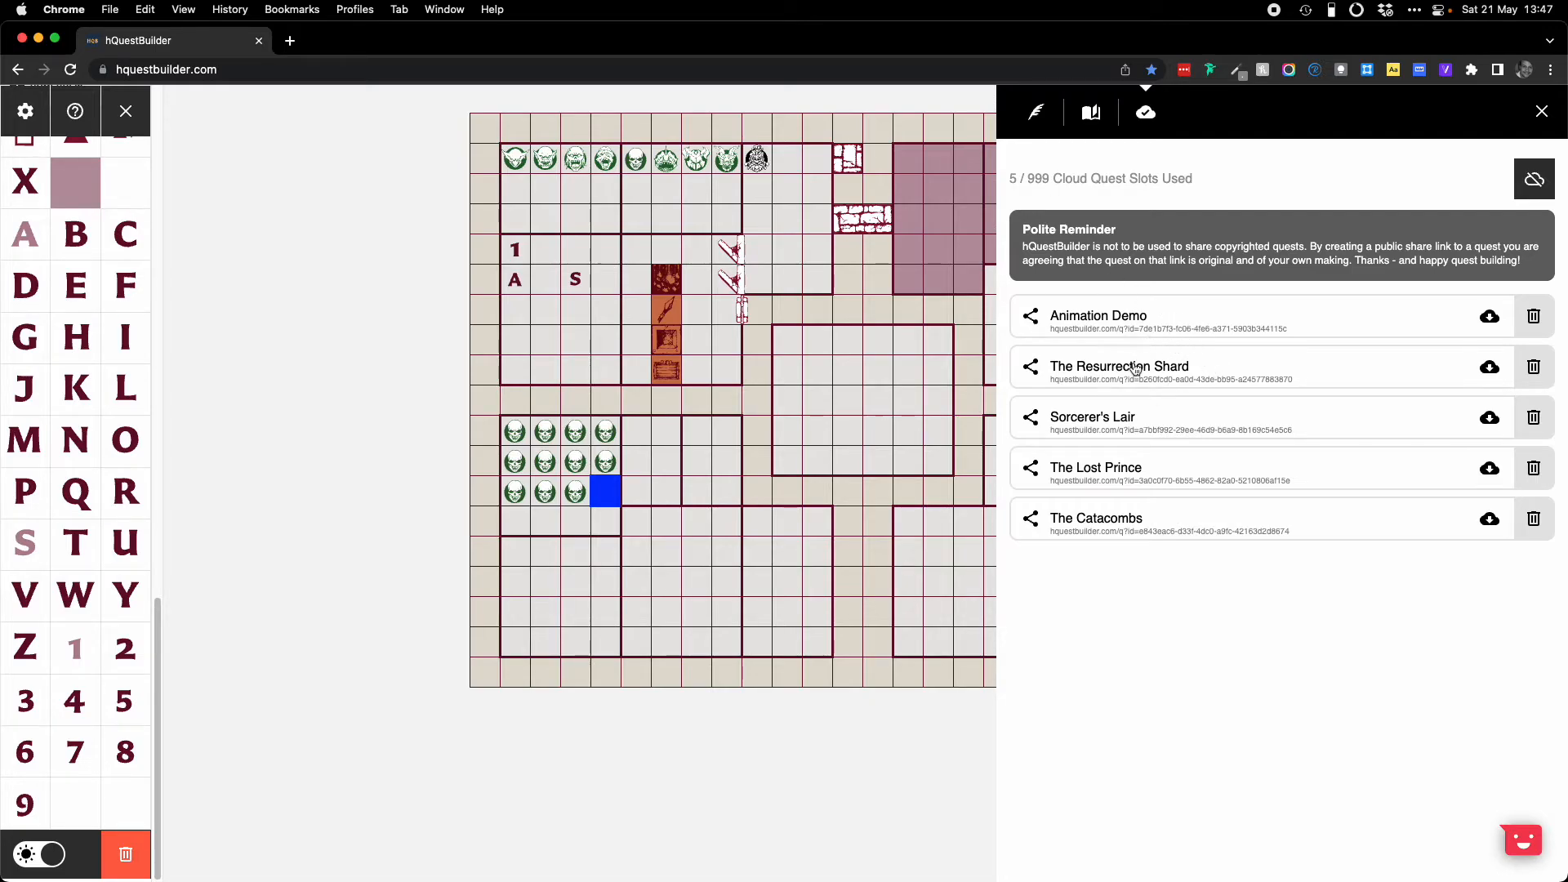
left_click(1088, 116)
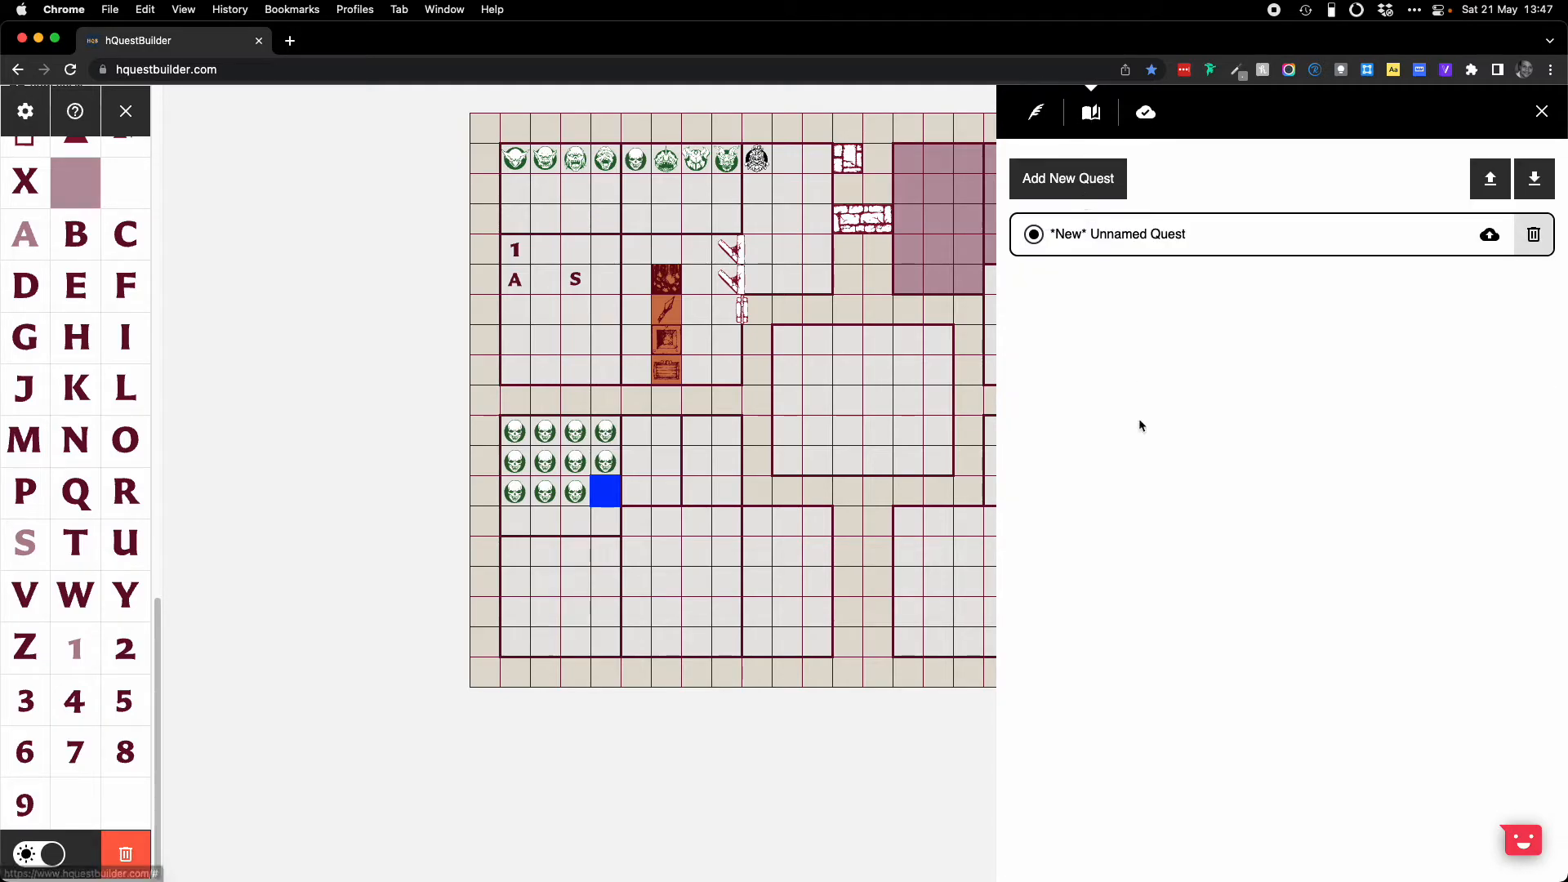
left_click(1148, 112)
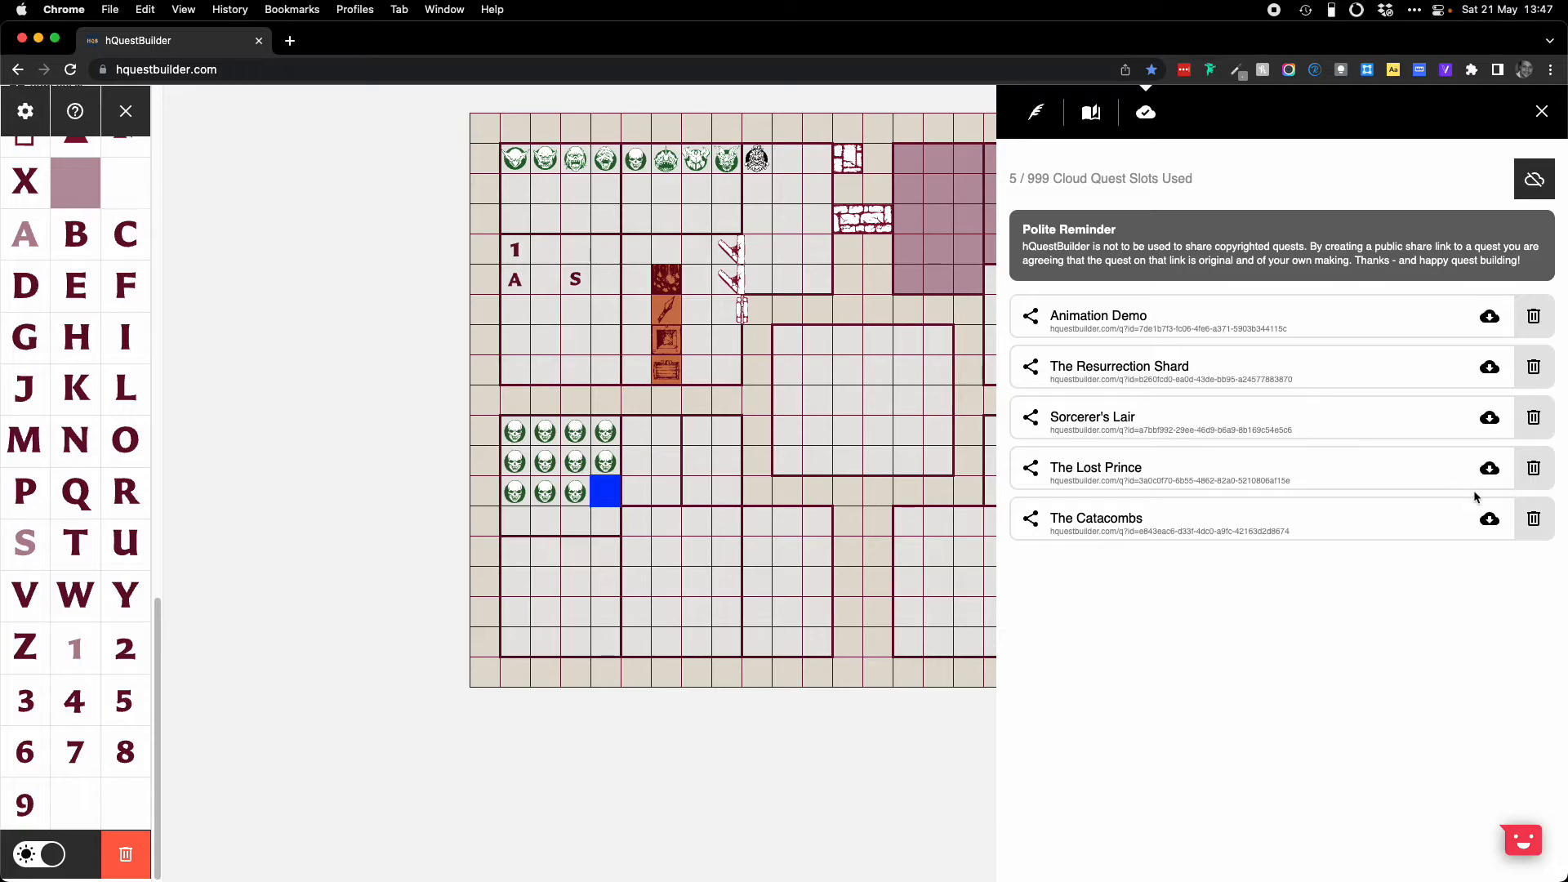
left_click(1103, 106)
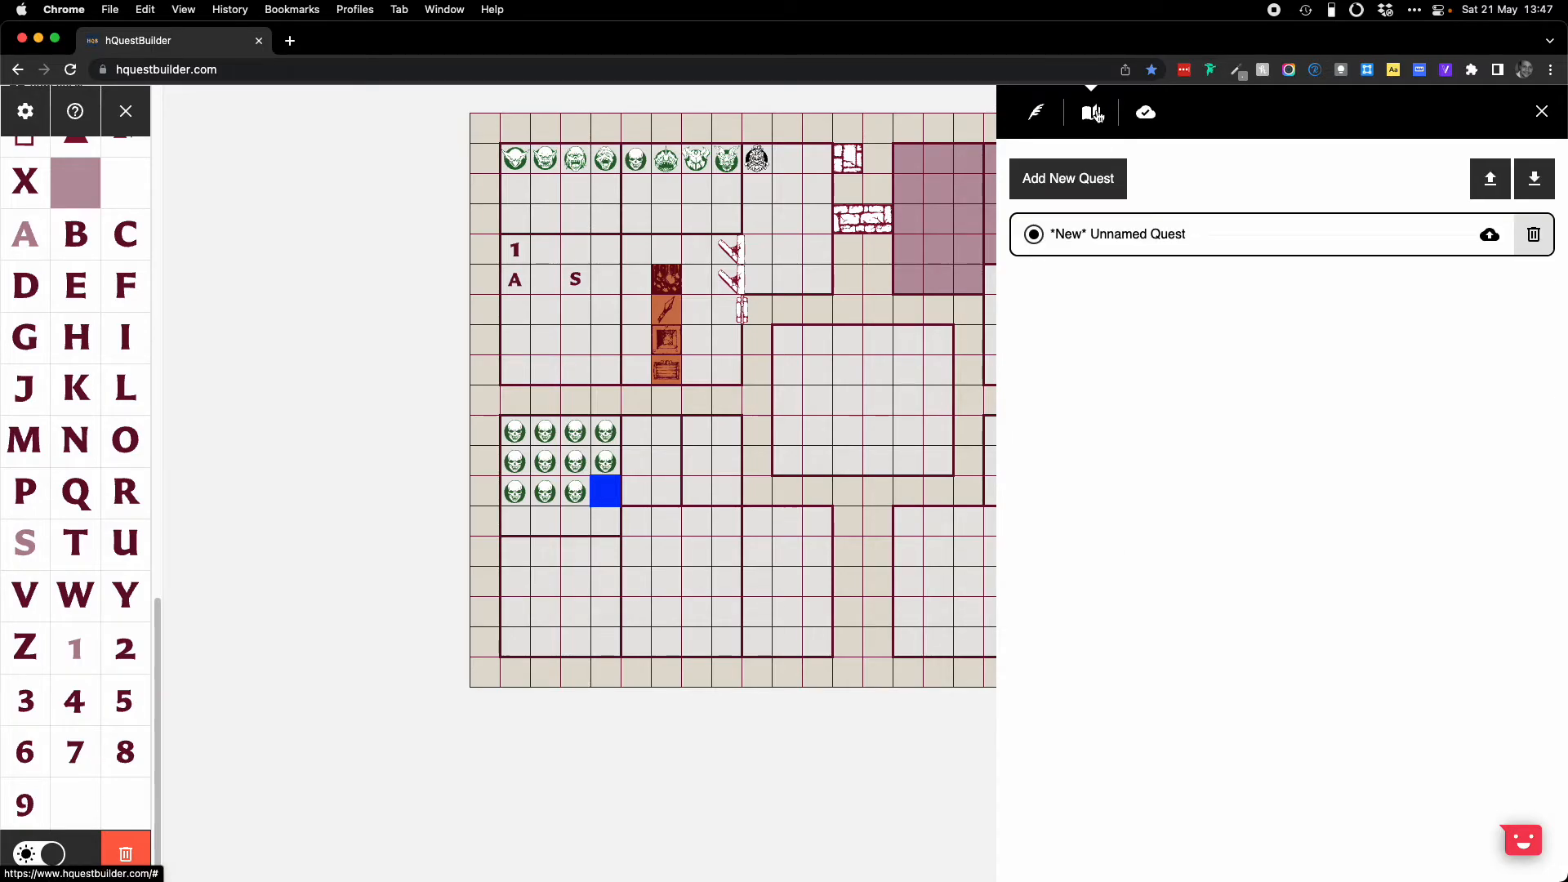
left_click(1146, 112)
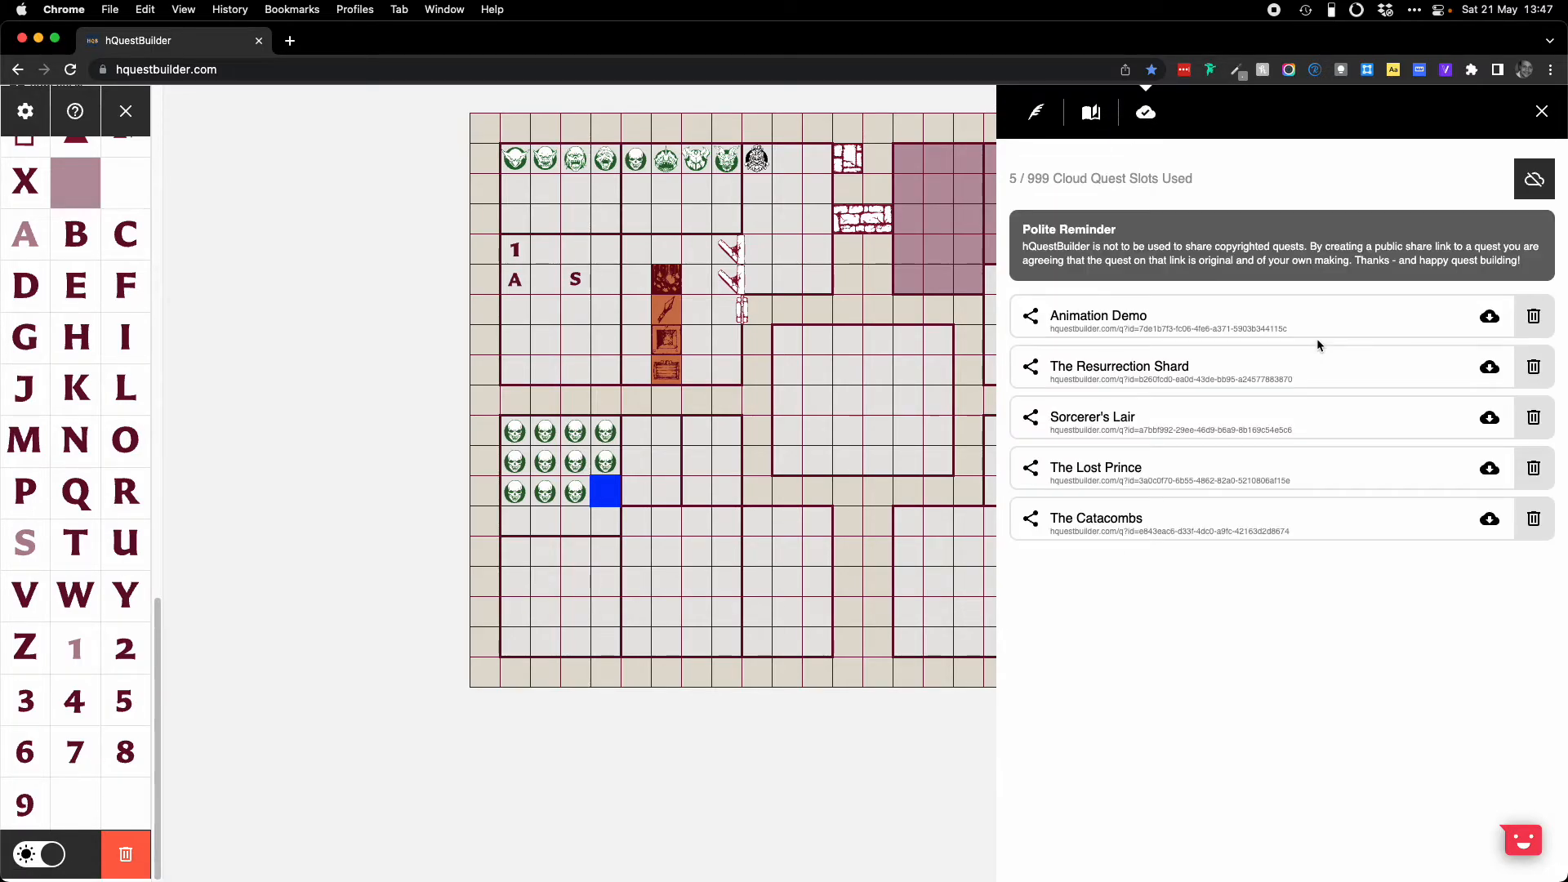
Step: Save the cloud quest The Resurrection Shard to the local quest list and show that list
left_click(1490, 370)
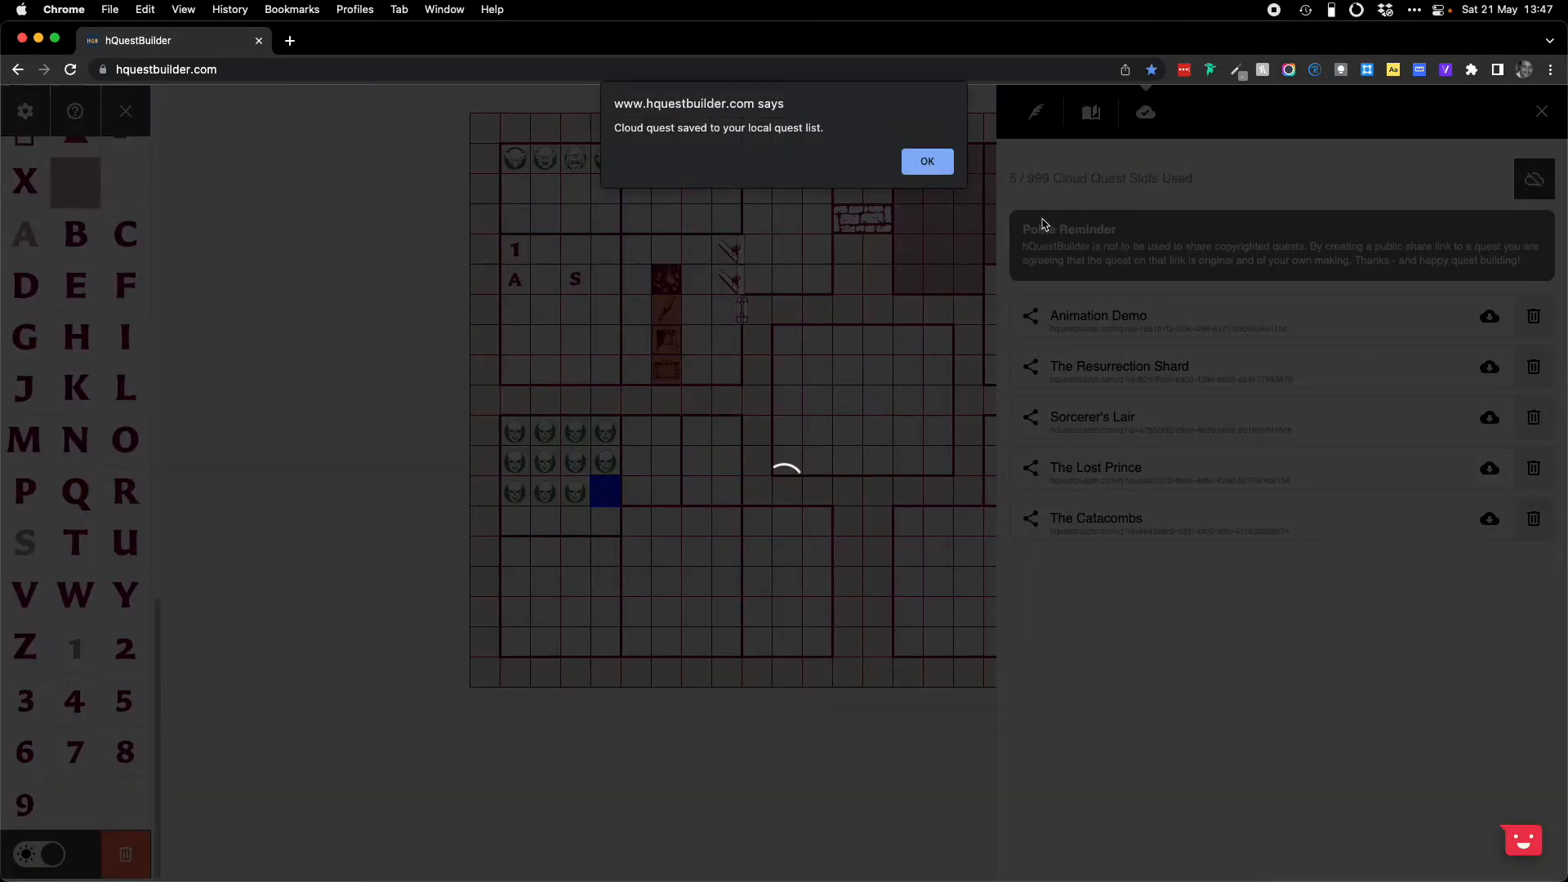
left_click(928, 161)
left_click(1093, 113)
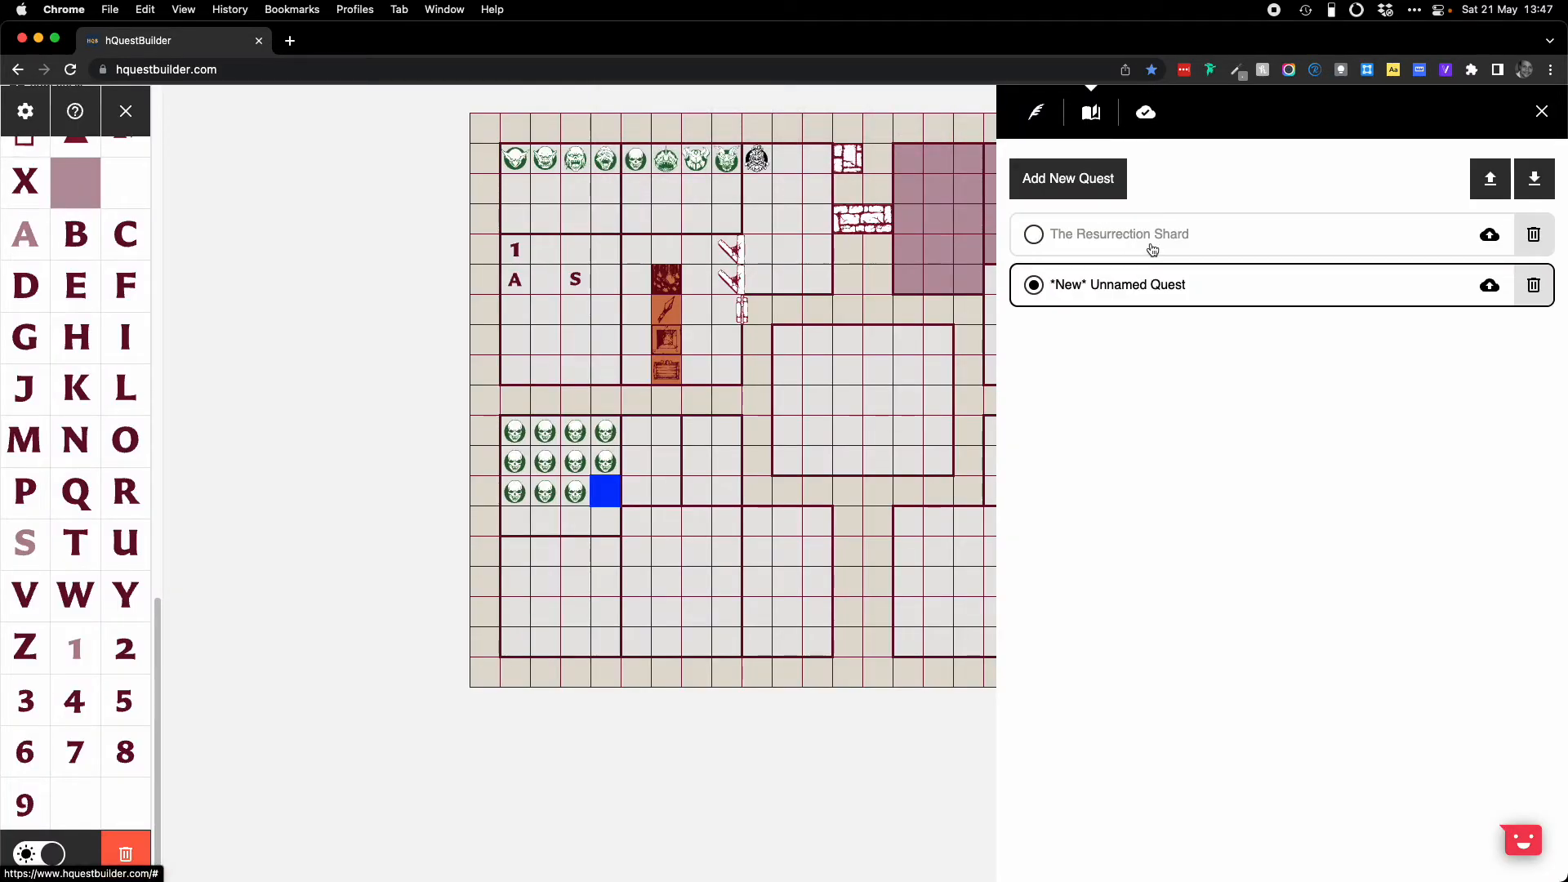
Step: Alternate the board between The Resurrection Shard and the unnamed quest, finishing with The Resurrection Shard loaded
left_click(1191, 250)
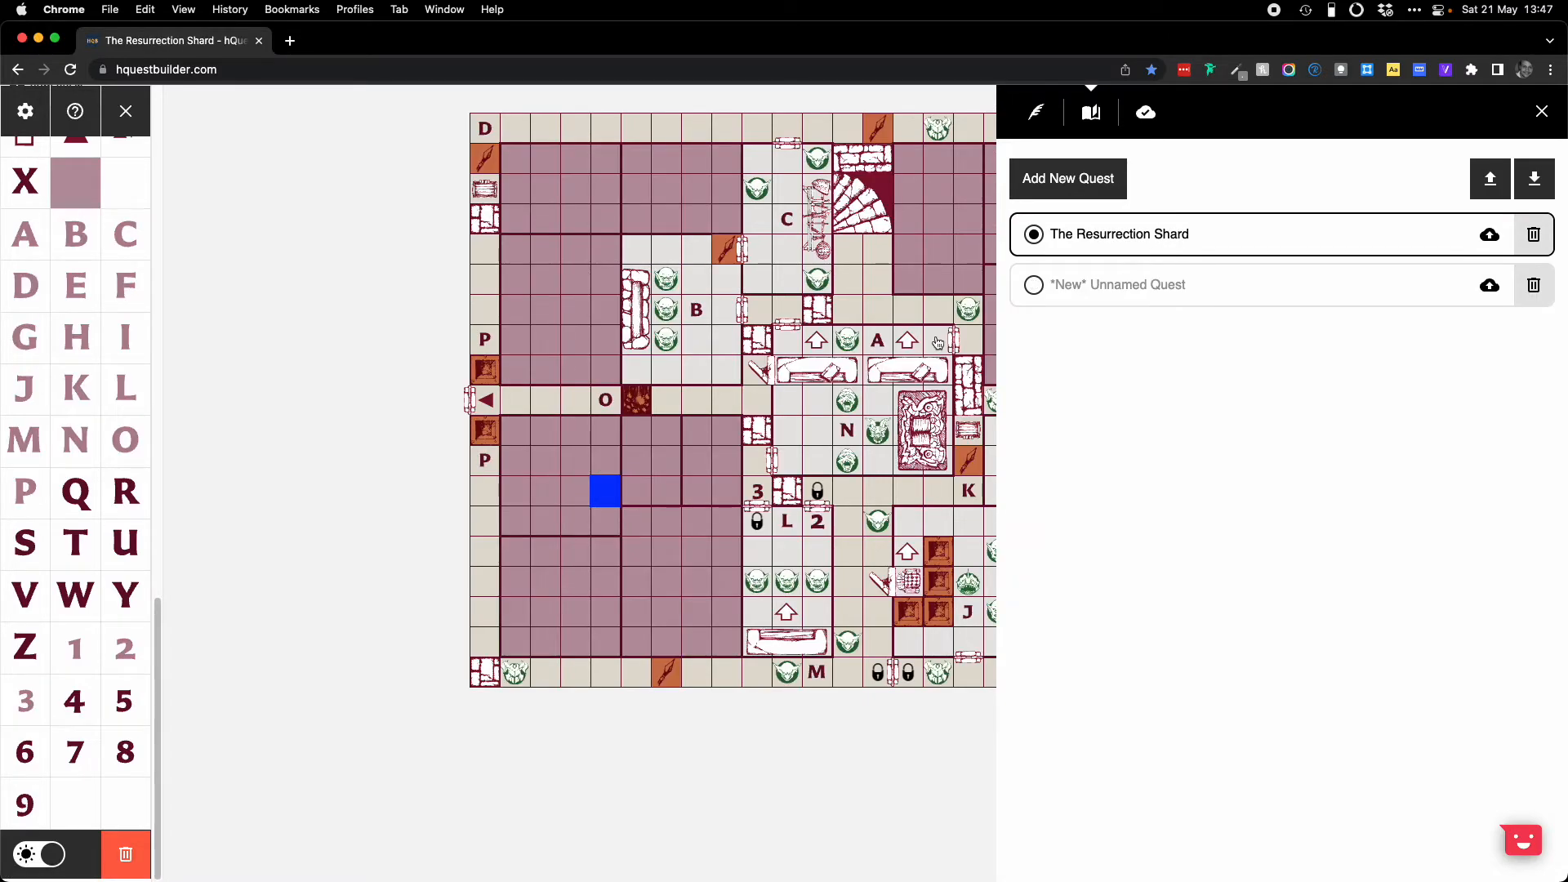
left_click(1120, 300)
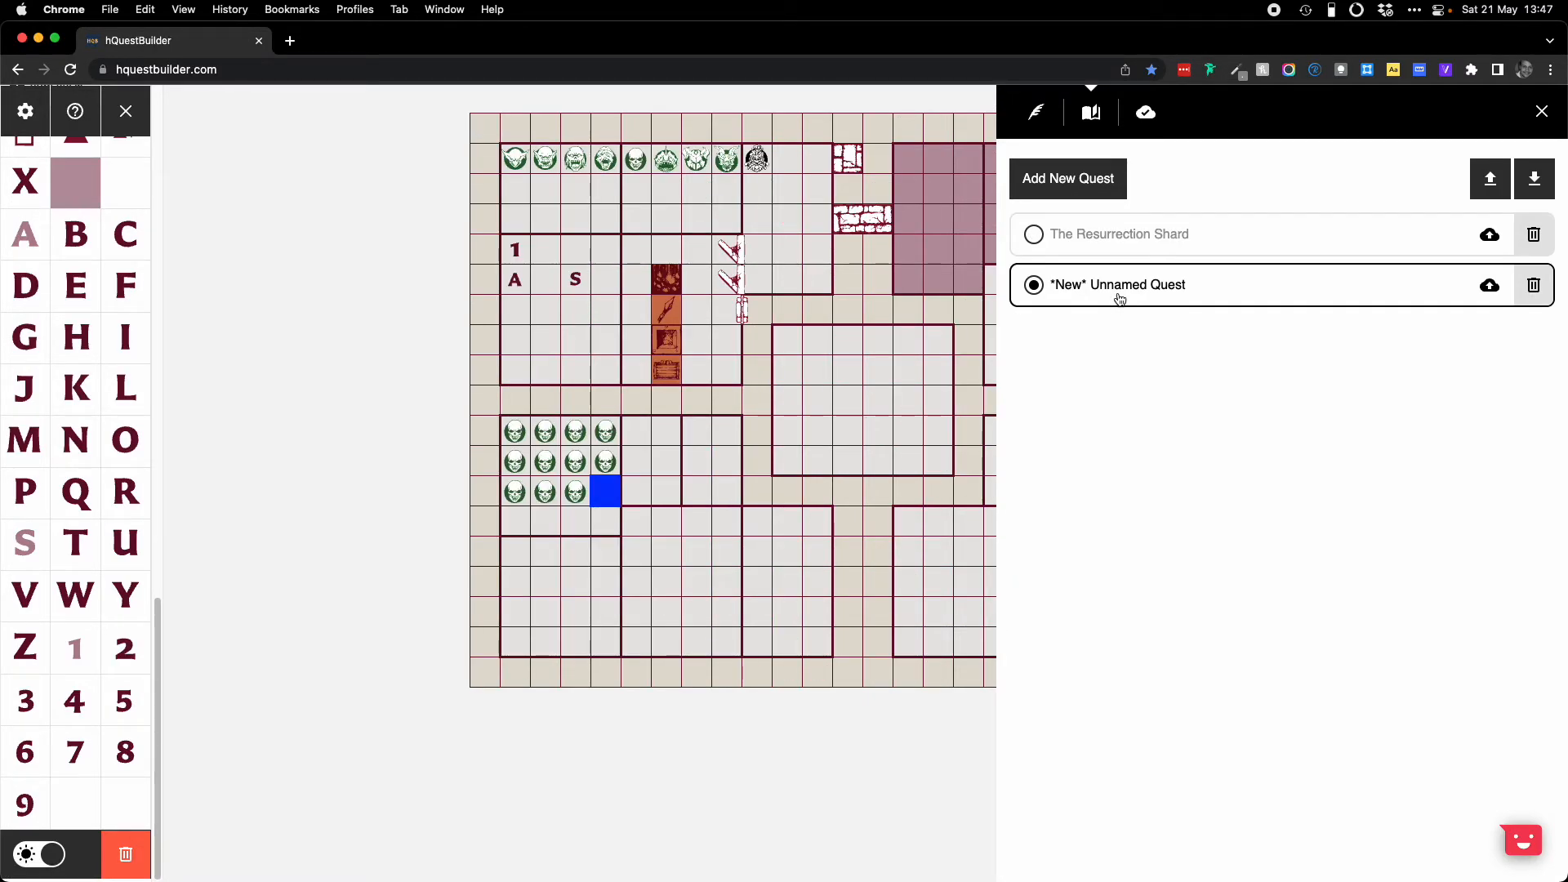
left_click(1153, 240)
left_click(1165, 290)
left_click(1176, 245)
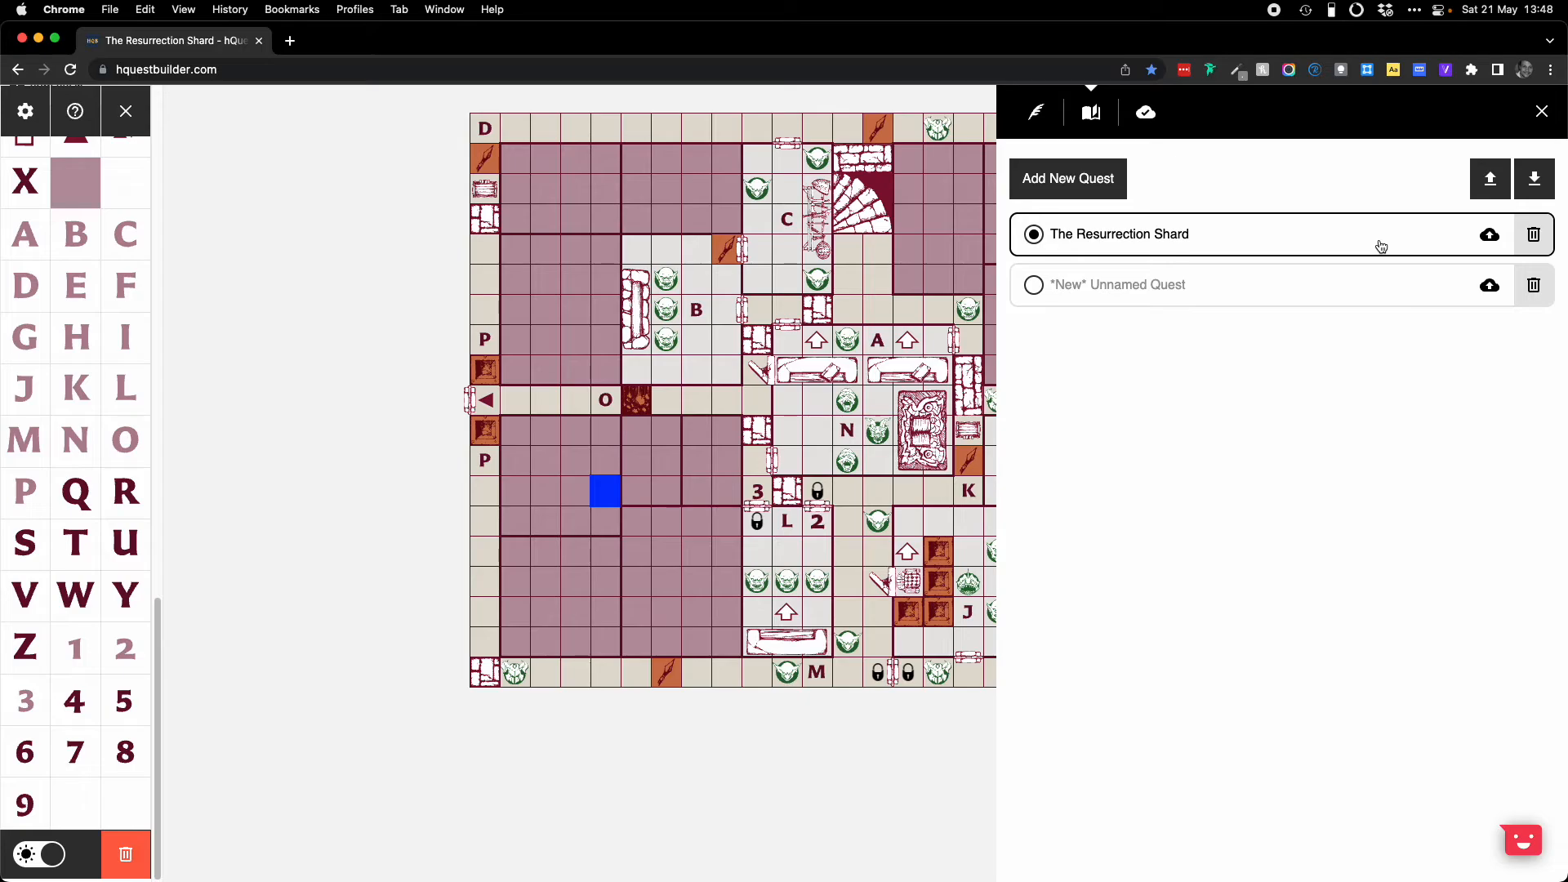
Step: Review the cloud and local quest lists, then open The Resurrection Shard's public share page from the cloud list
left_click(1143, 119)
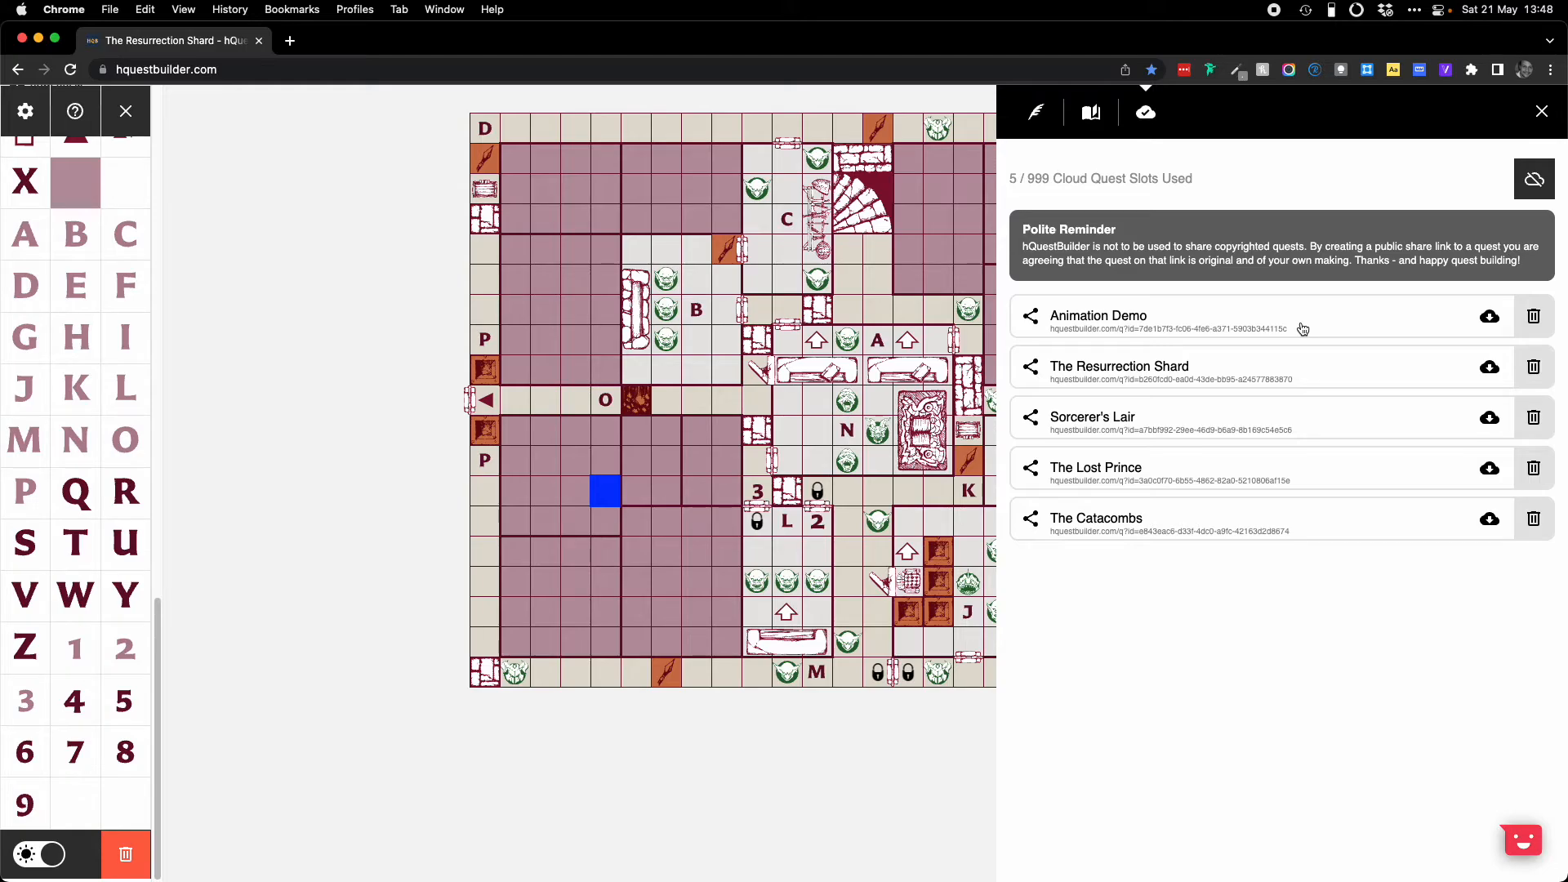
left_click(1093, 115)
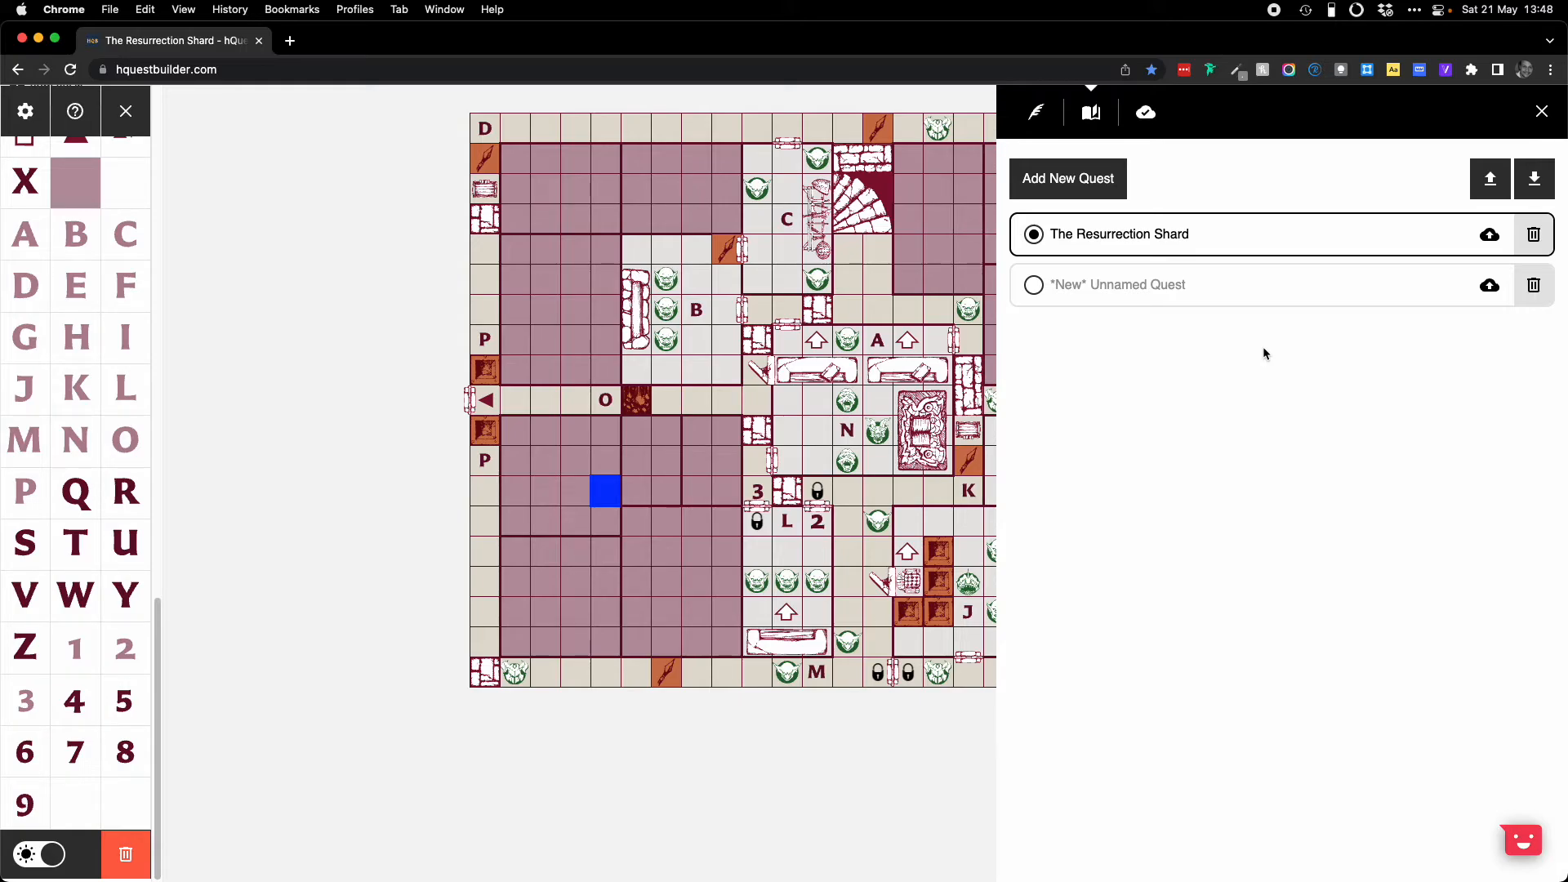
left_click(1148, 114)
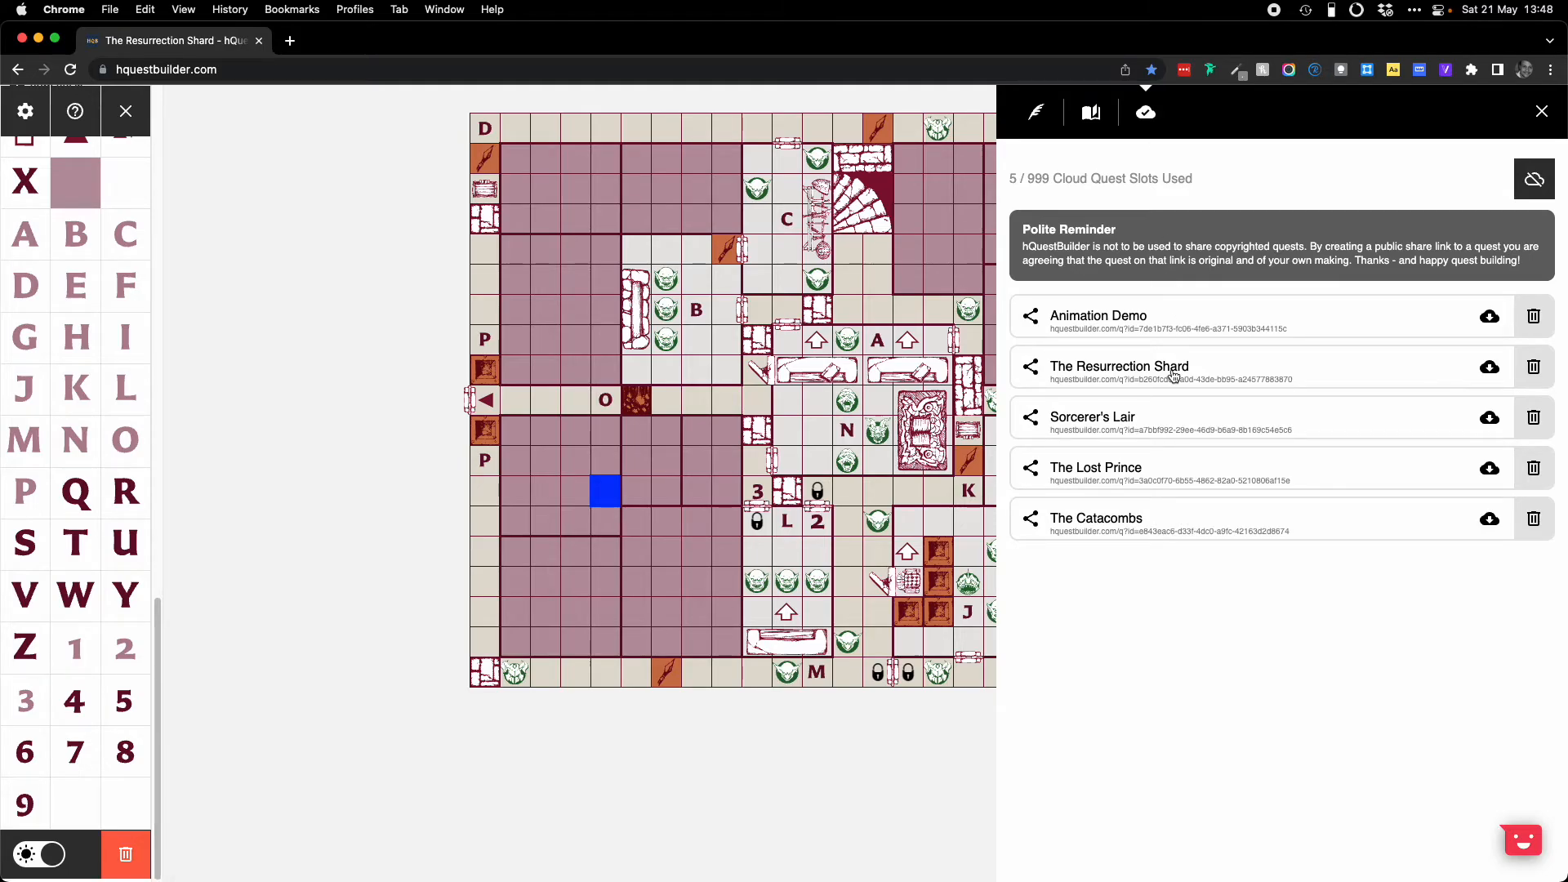
left_click(1174, 376)
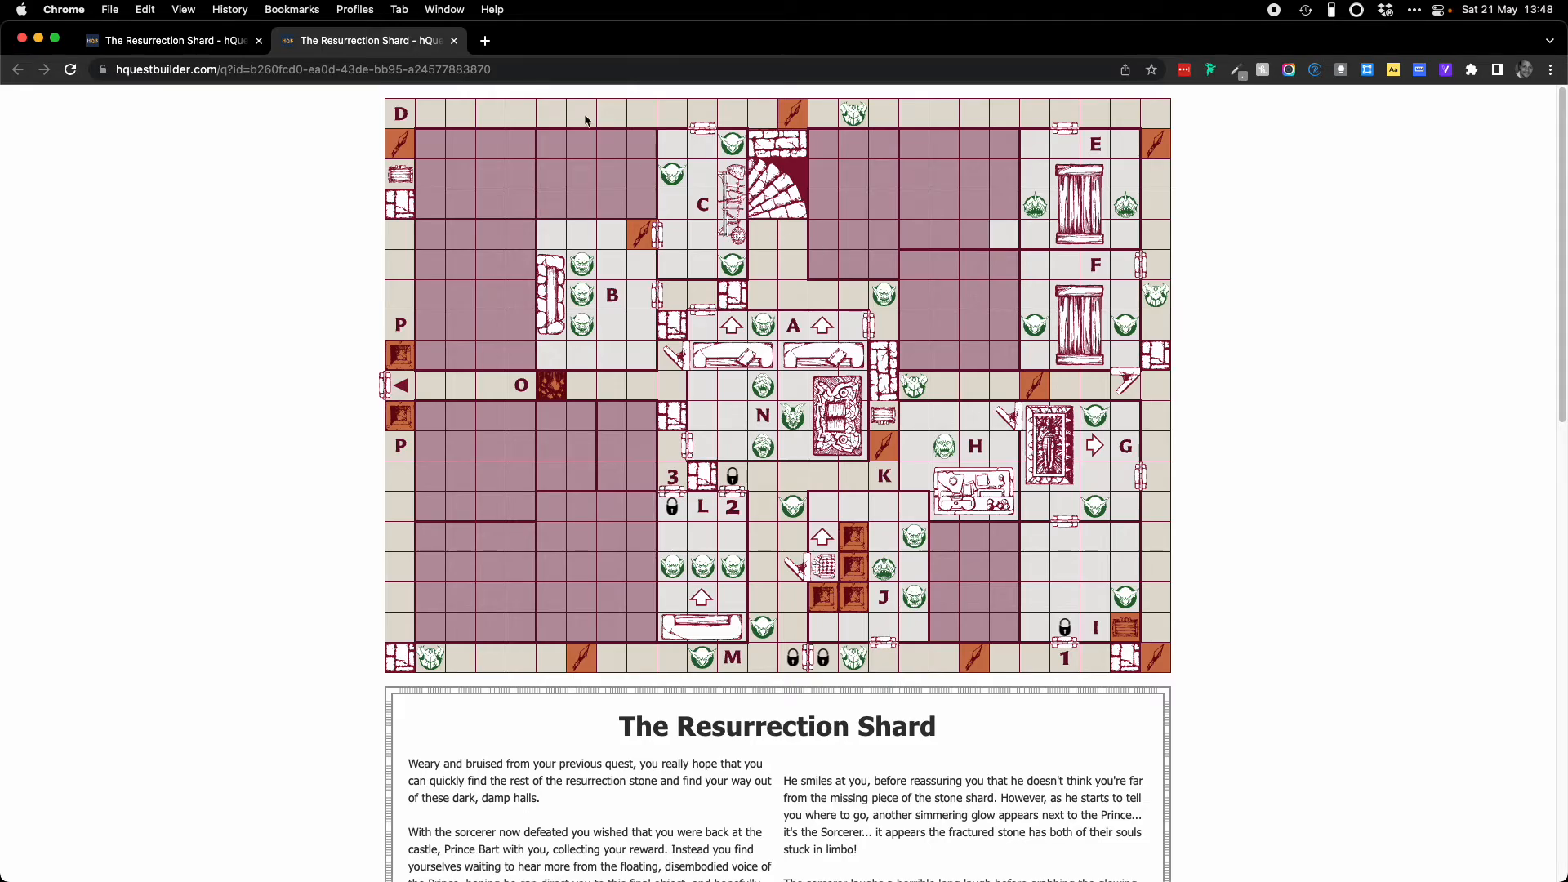
Step: Read the shared quest page's map, narrative and lettered notes, going back to the builder once for comparison
scroll(878, 380, "down", 5)
scroll(878, 380, "down", 2)
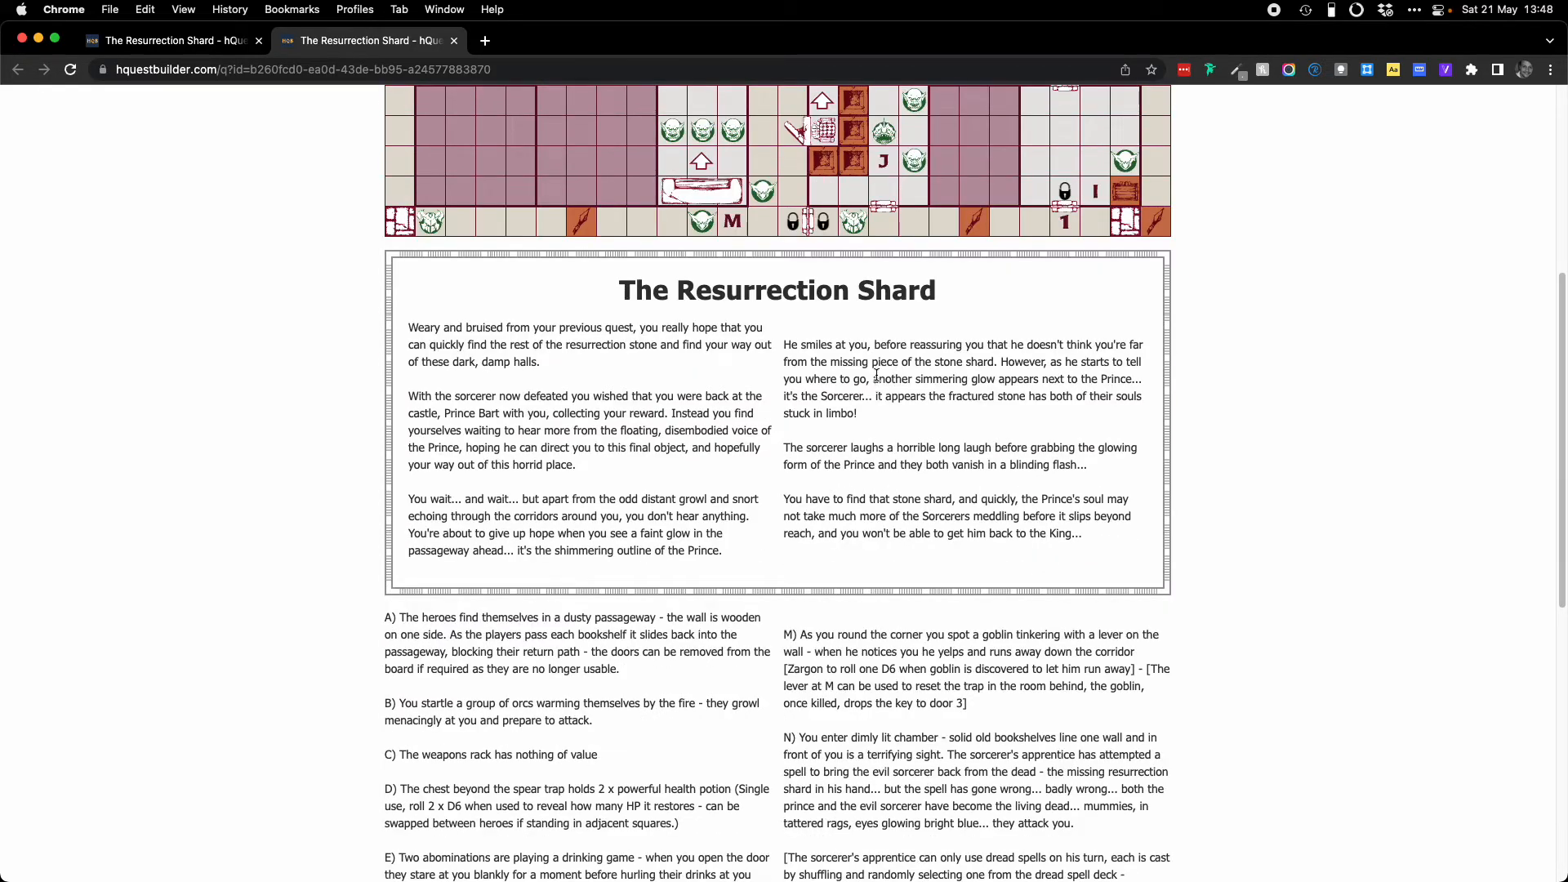
left_click(207, 47)
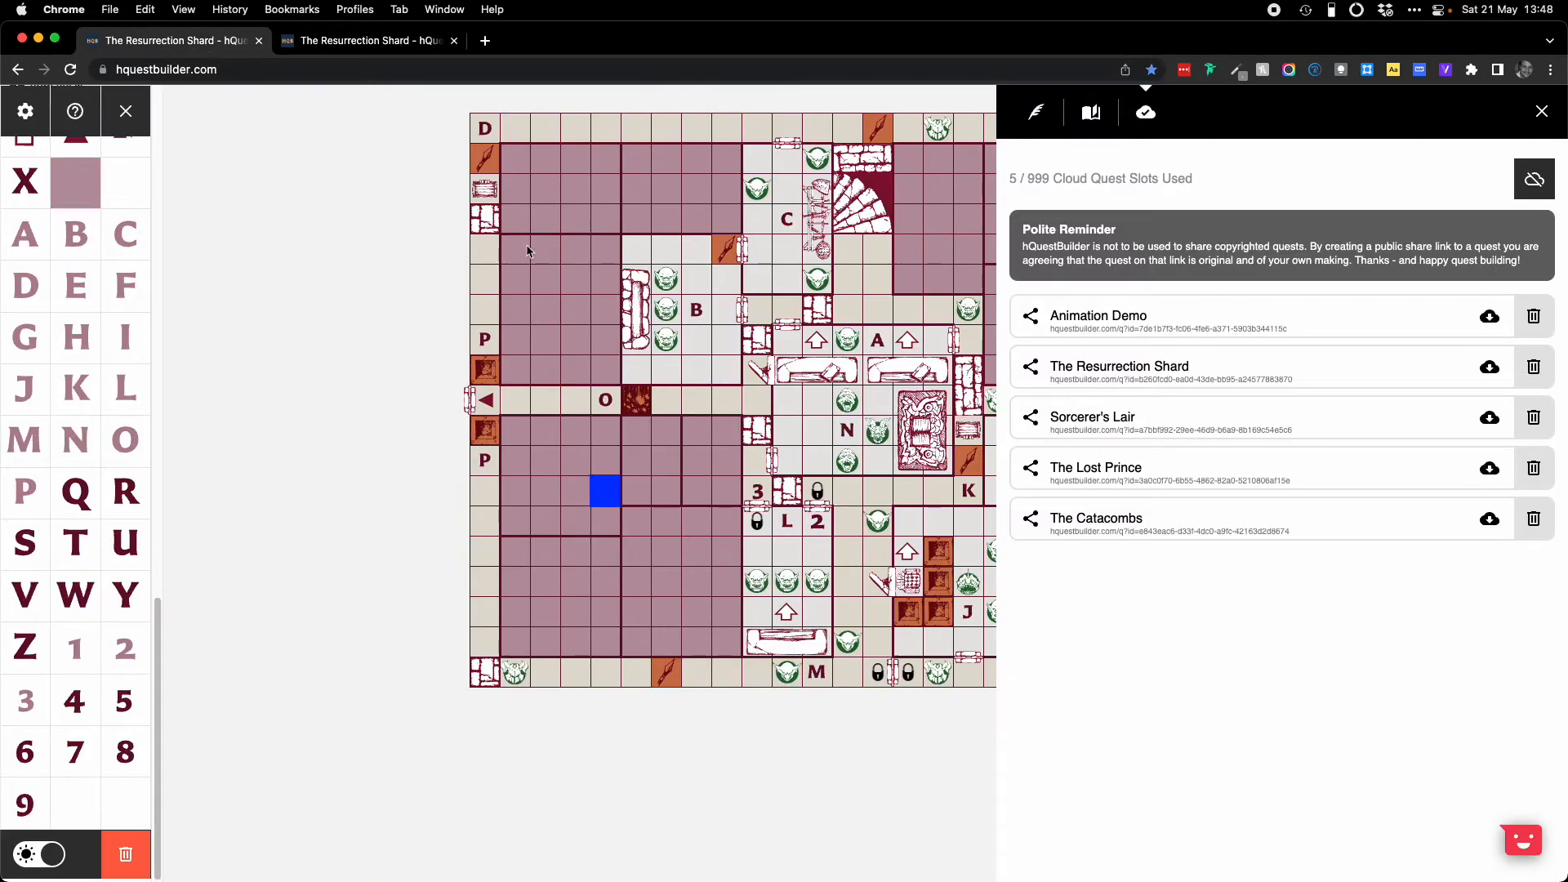
left_click(402, 42)
scroll(804, 307, "down", 5)
scroll(804, 307, "up", 10)
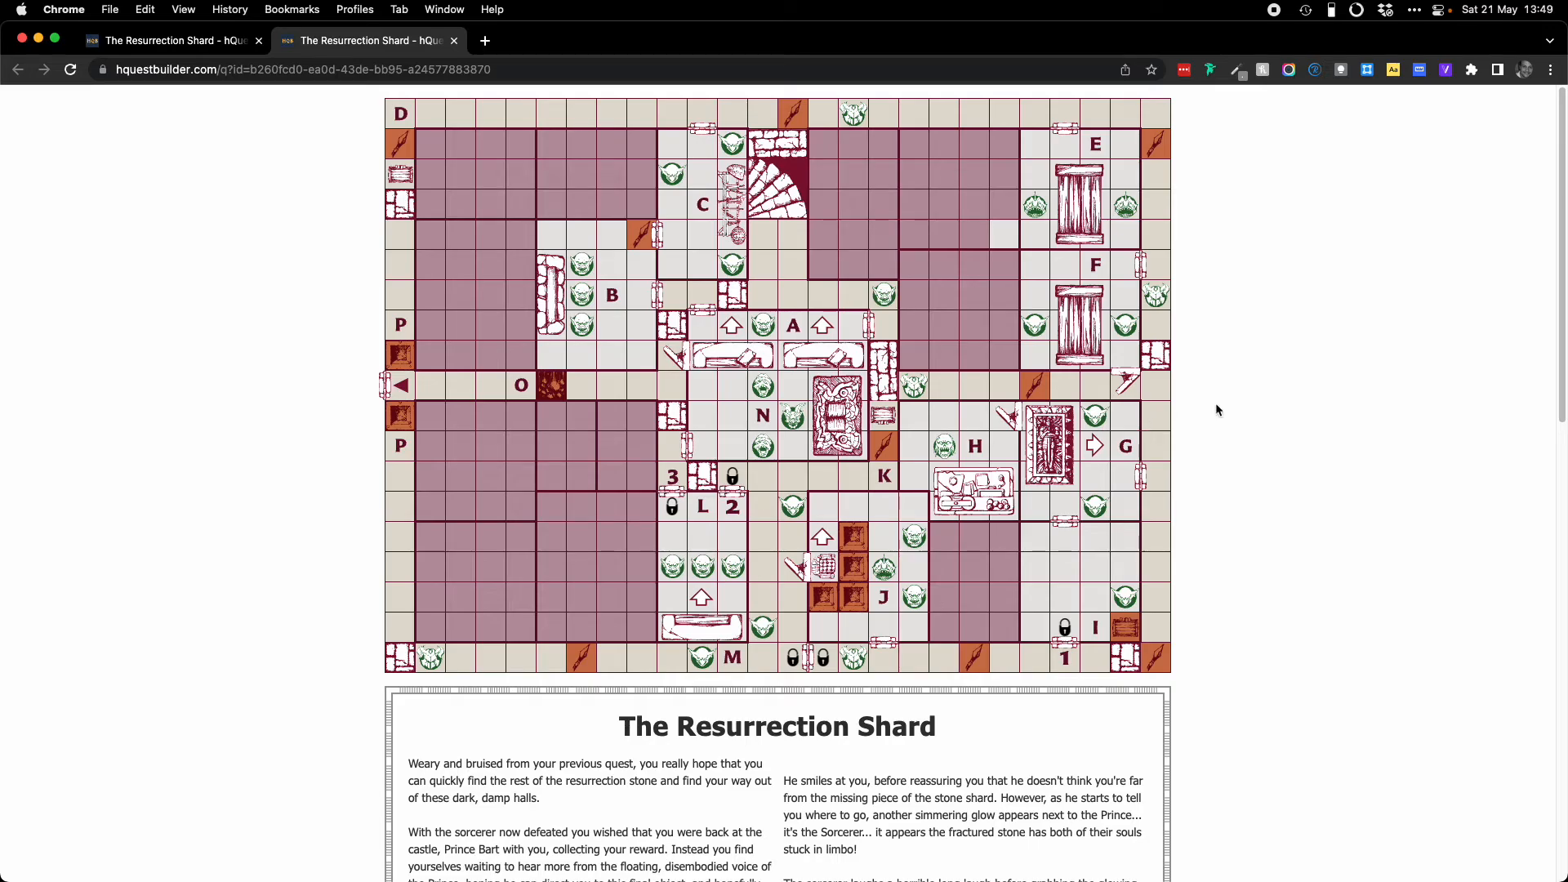
Step: Check both pages of the shared quest's print layout, cancel printing and close the shared page
key("super+p")
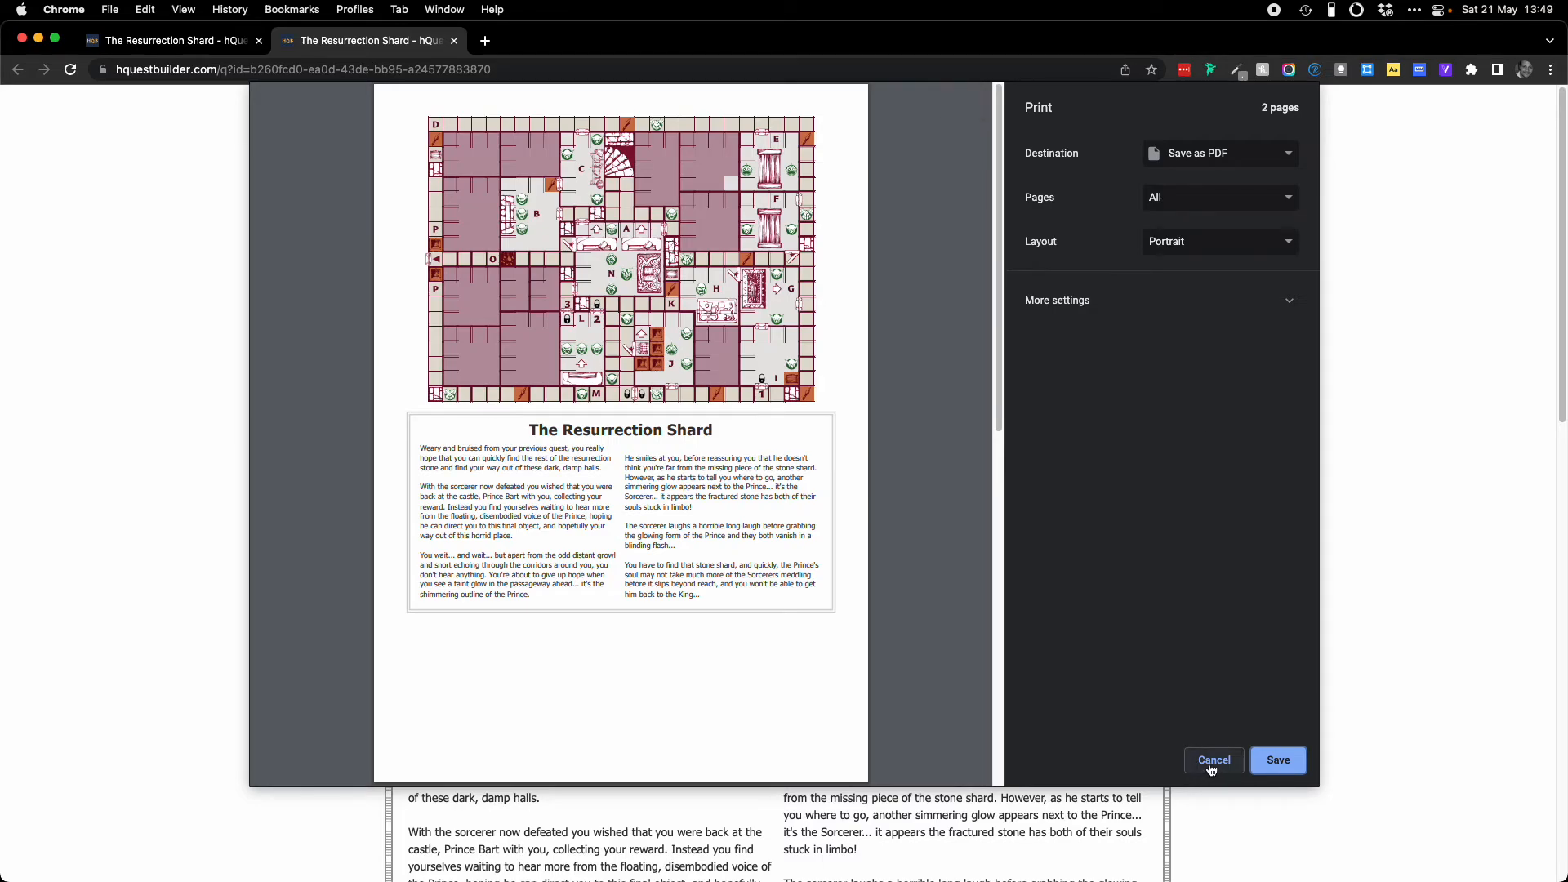
scroll(756, 588, "down", 10)
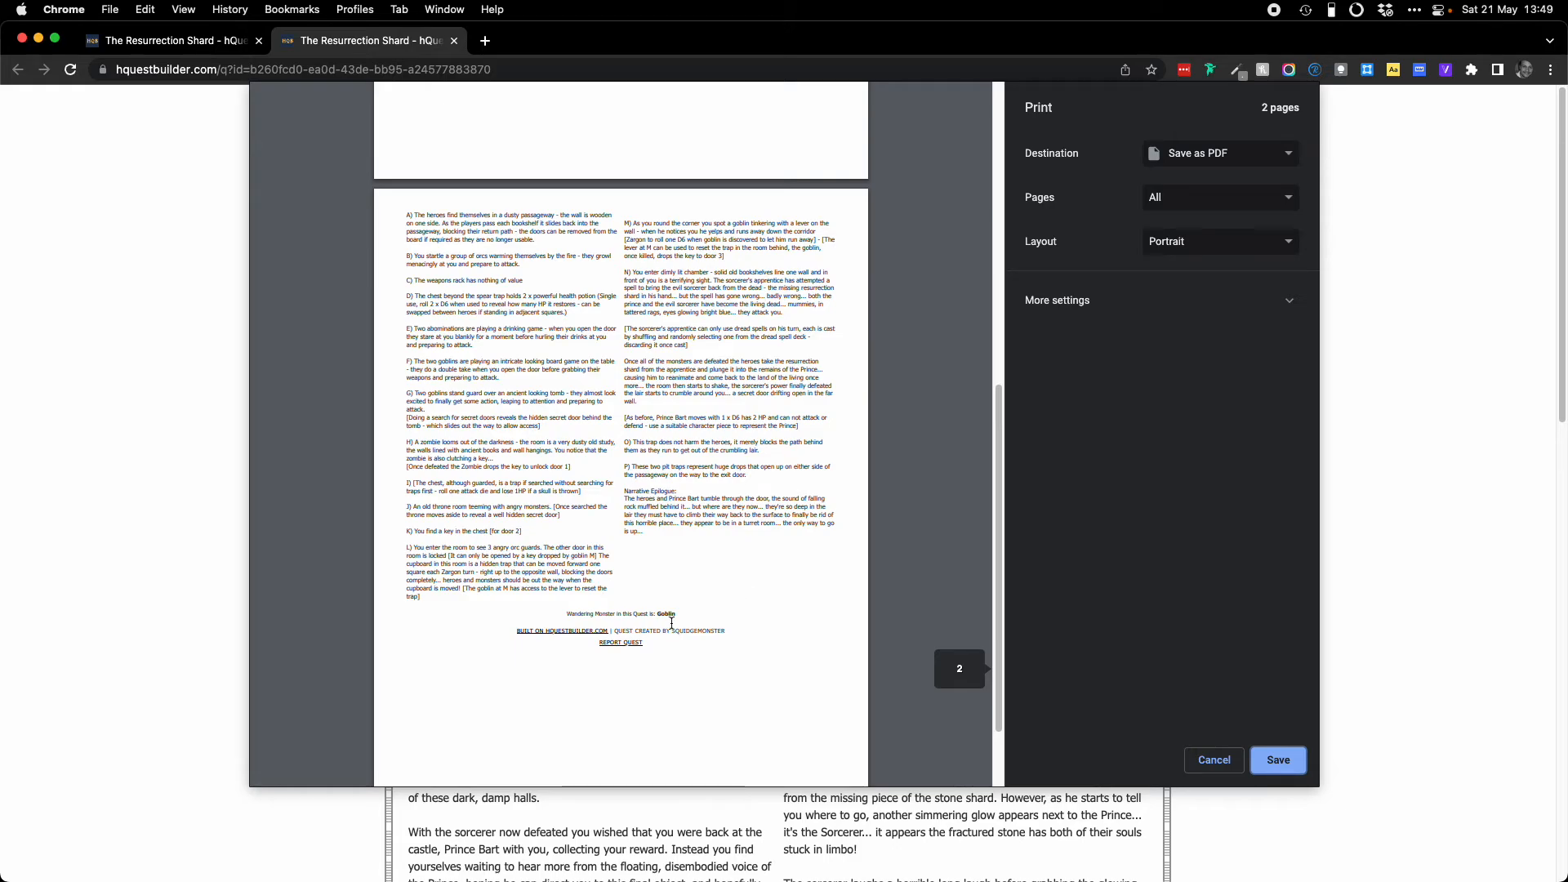
left_click(1217, 761)
left_click(454, 41)
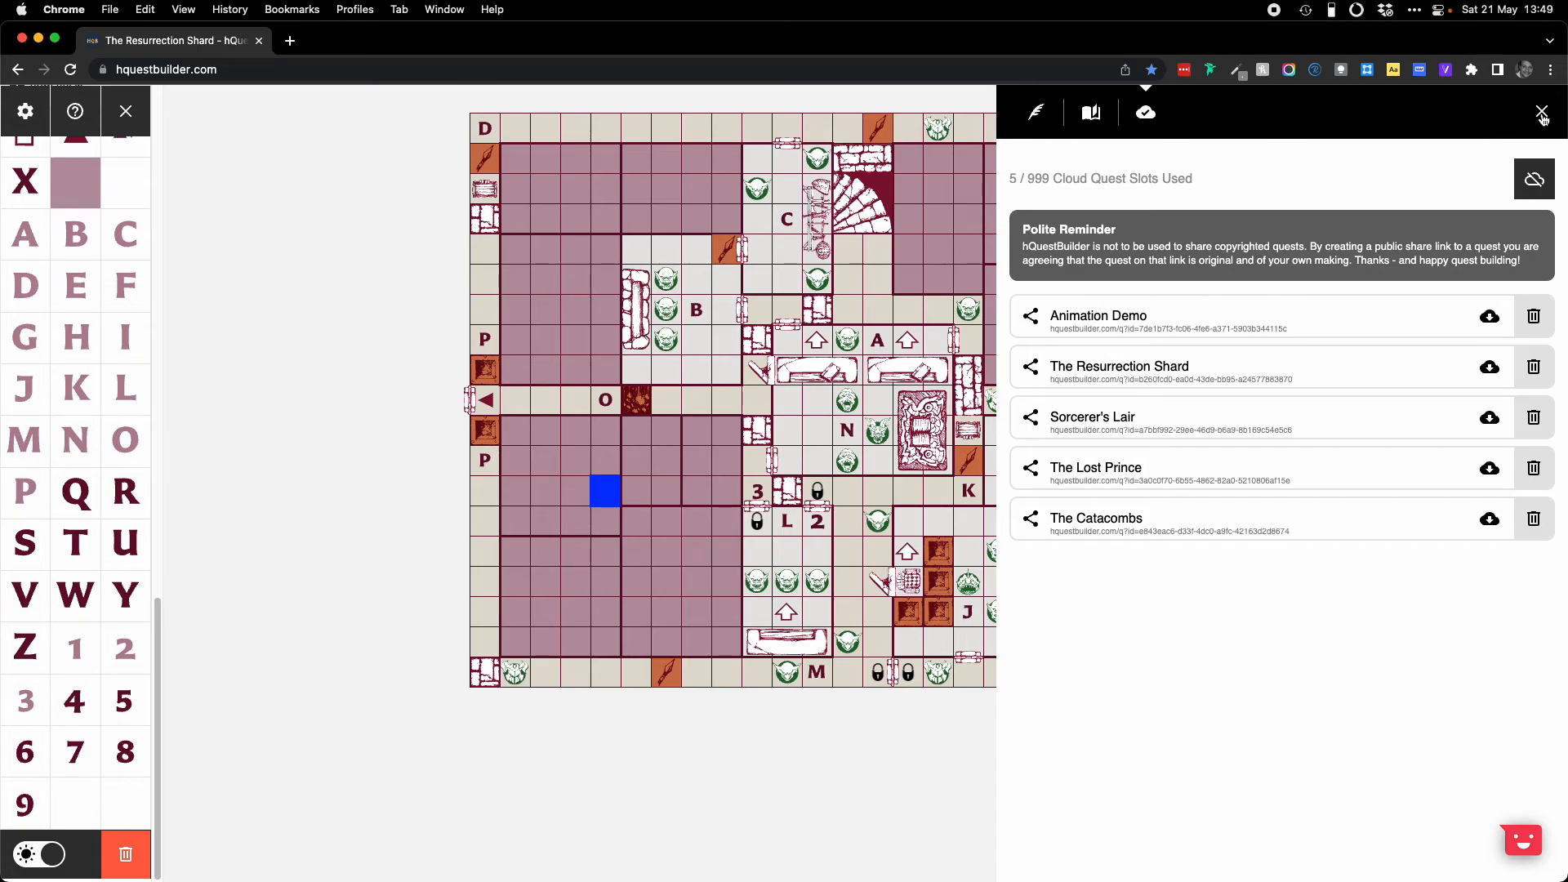
Step: Show The Resurrection Shard's quest details in the builder and open its print preview
left_click(1090, 114)
left_click(1038, 114)
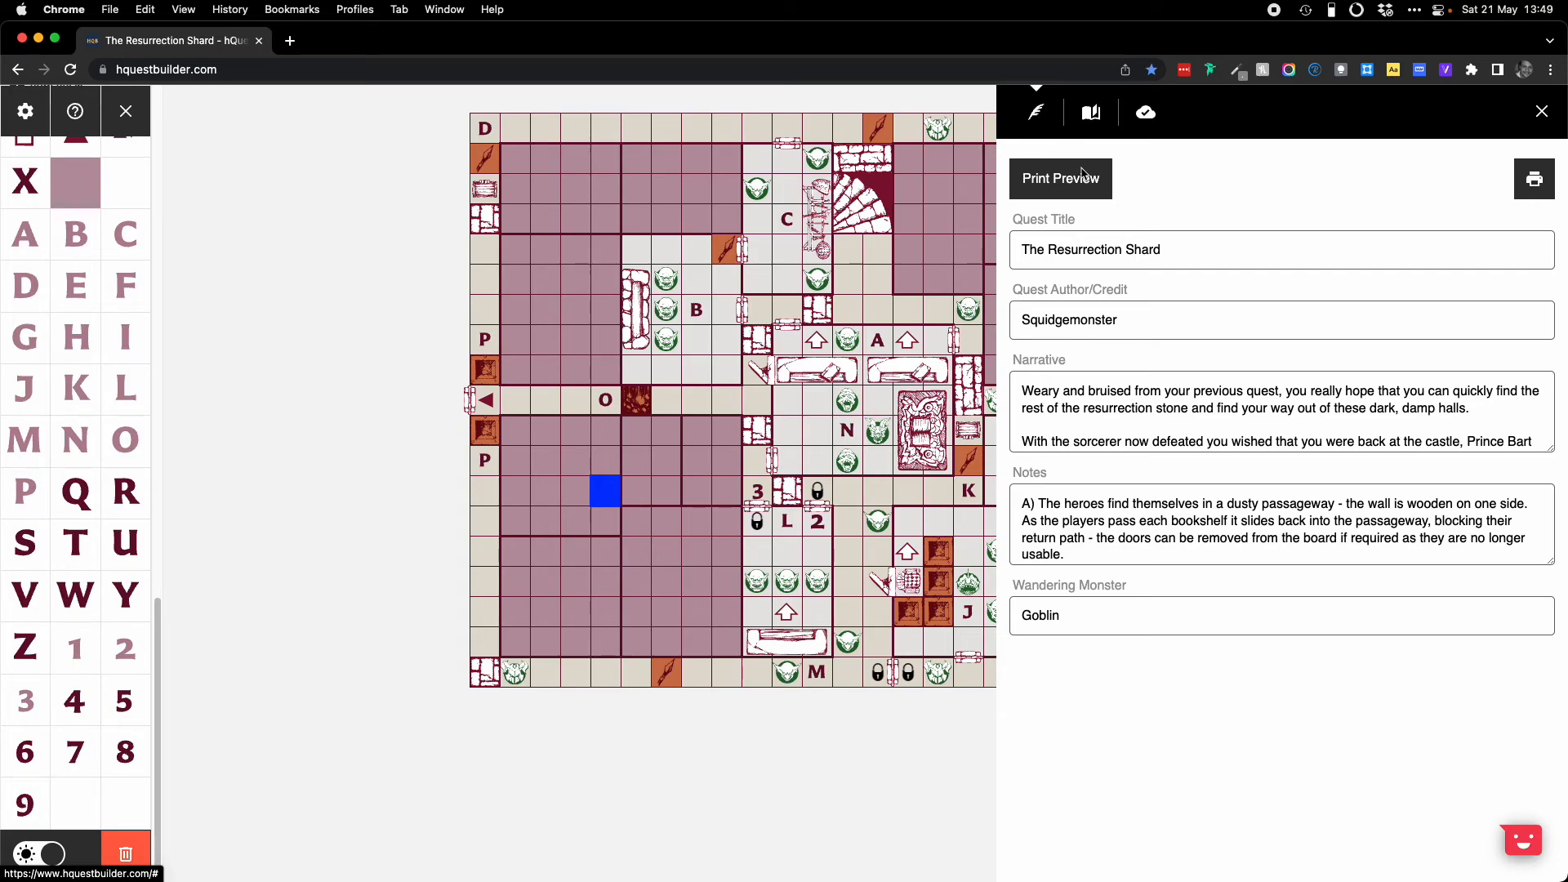
left_click(1100, 190)
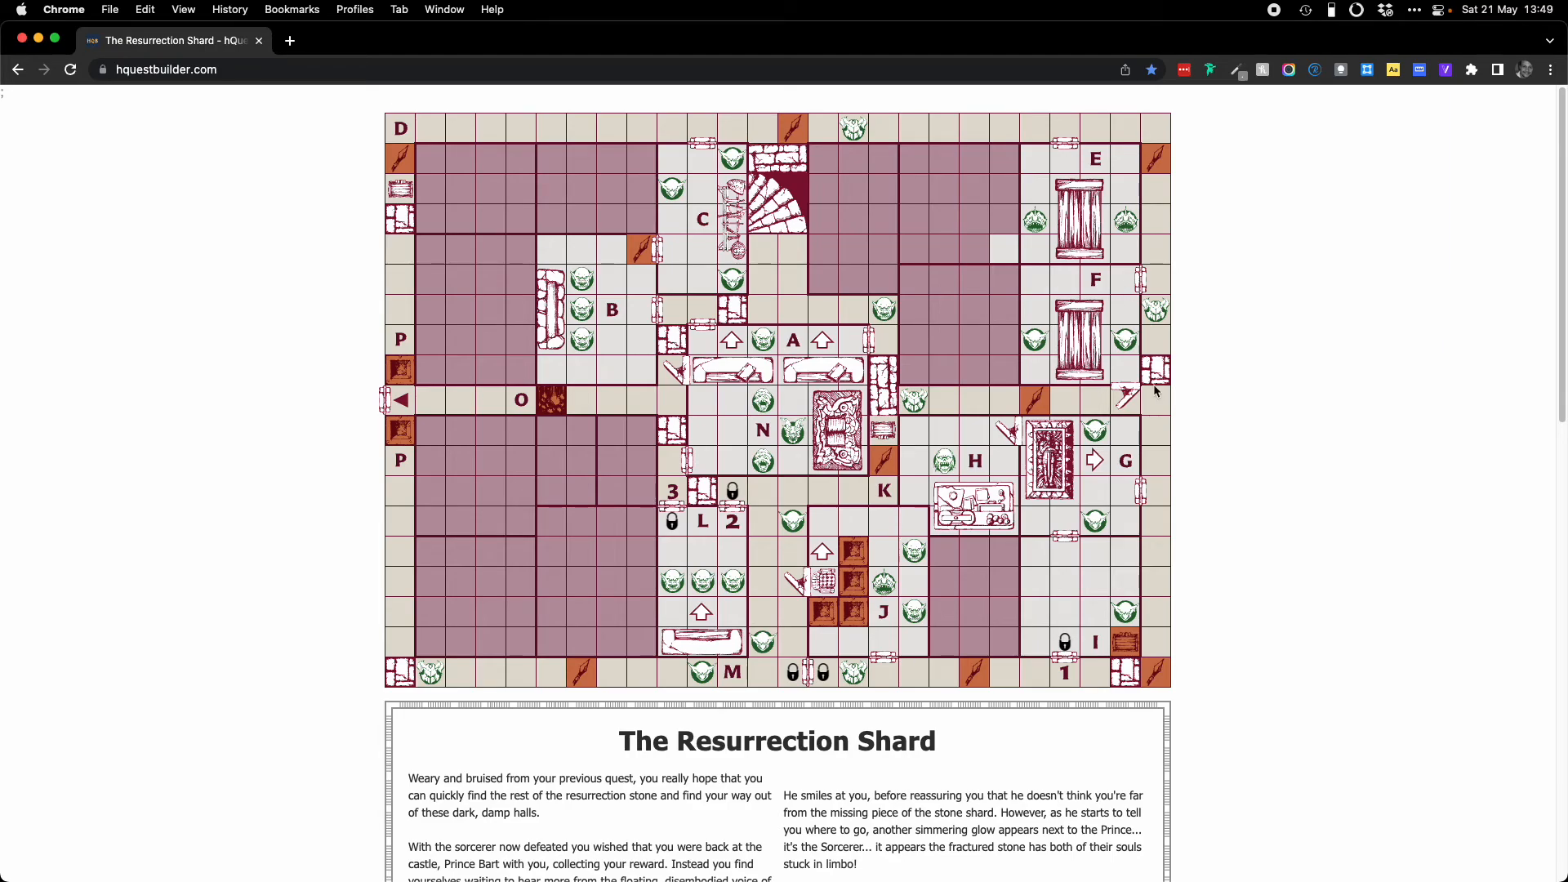
Step: Leave the quest's print preview and close the quest details to return to the full board
left_click(975, 308)
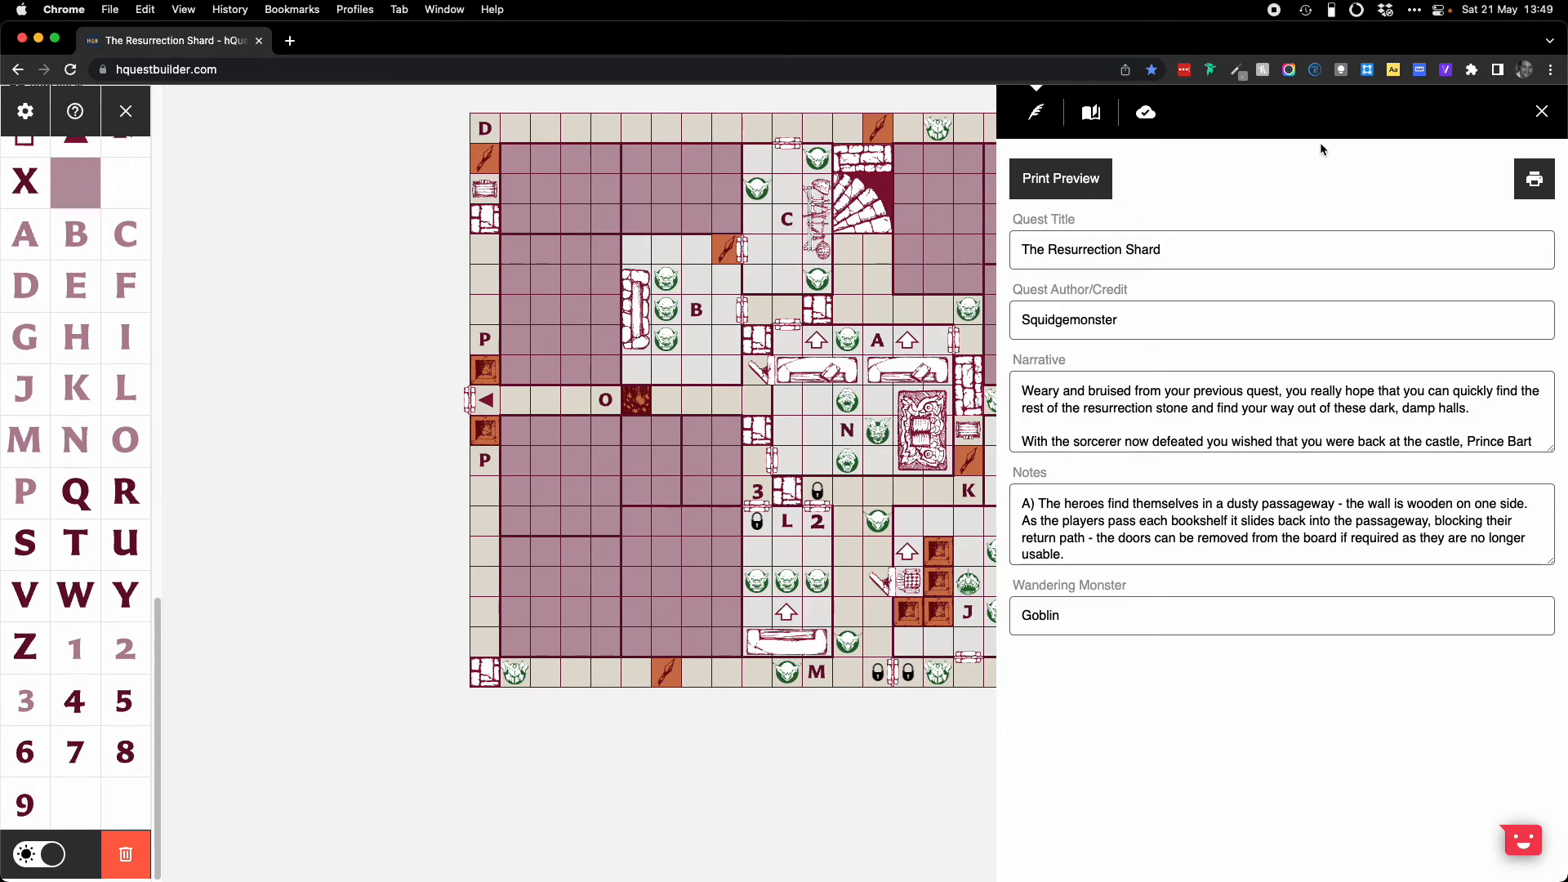
left_click(1544, 112)
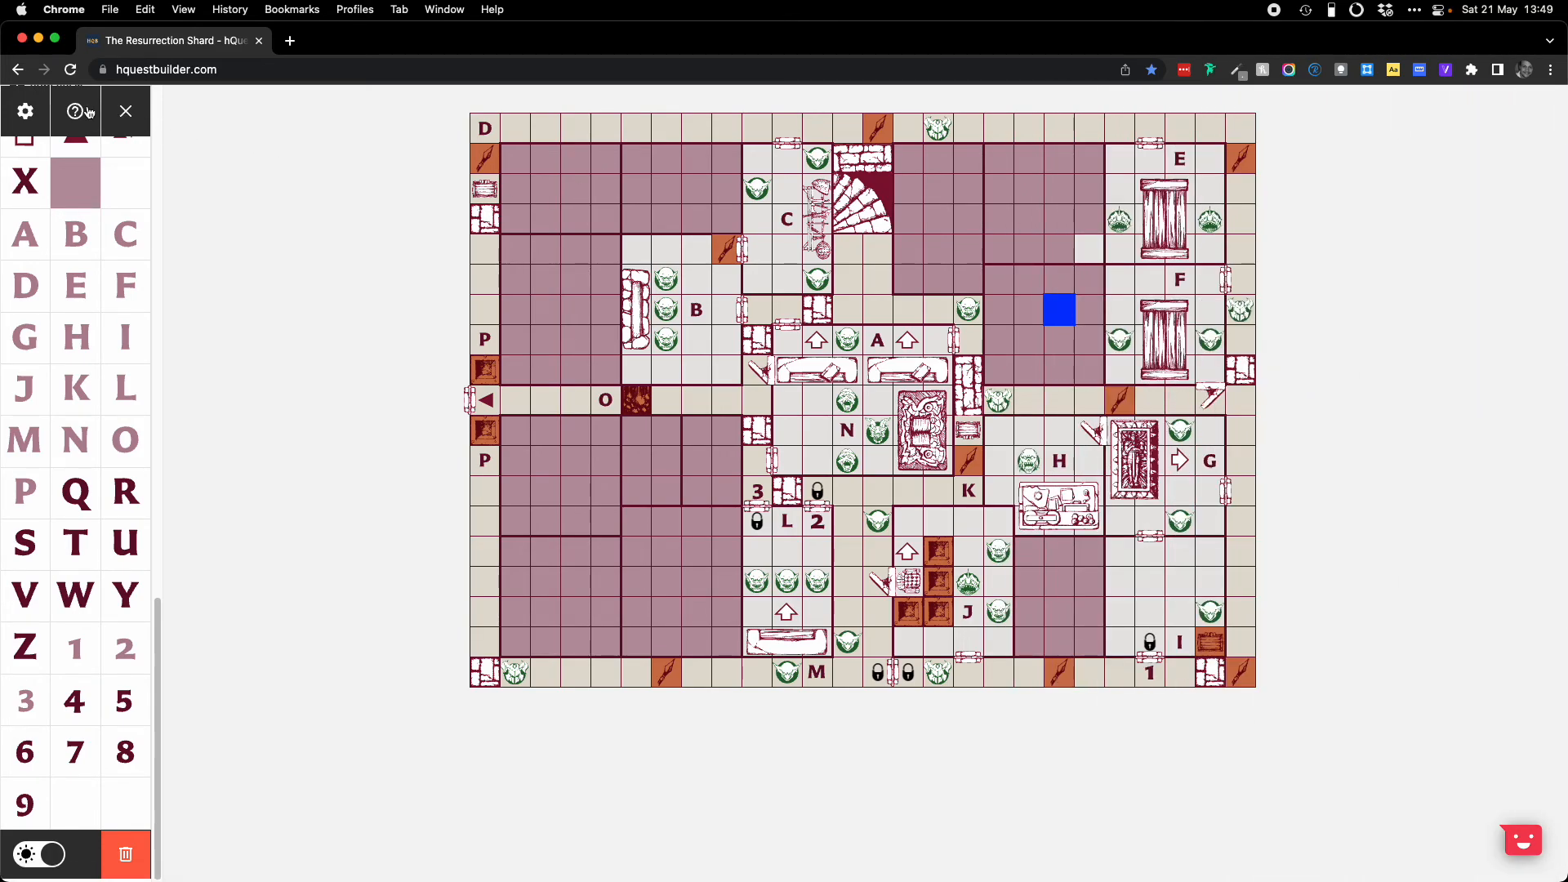
Step: Read the Help & Info page's update notes, planned features, thanks and translation credits, then close it
left_click(90, 112)
scroll(584, 343, "down", 10)
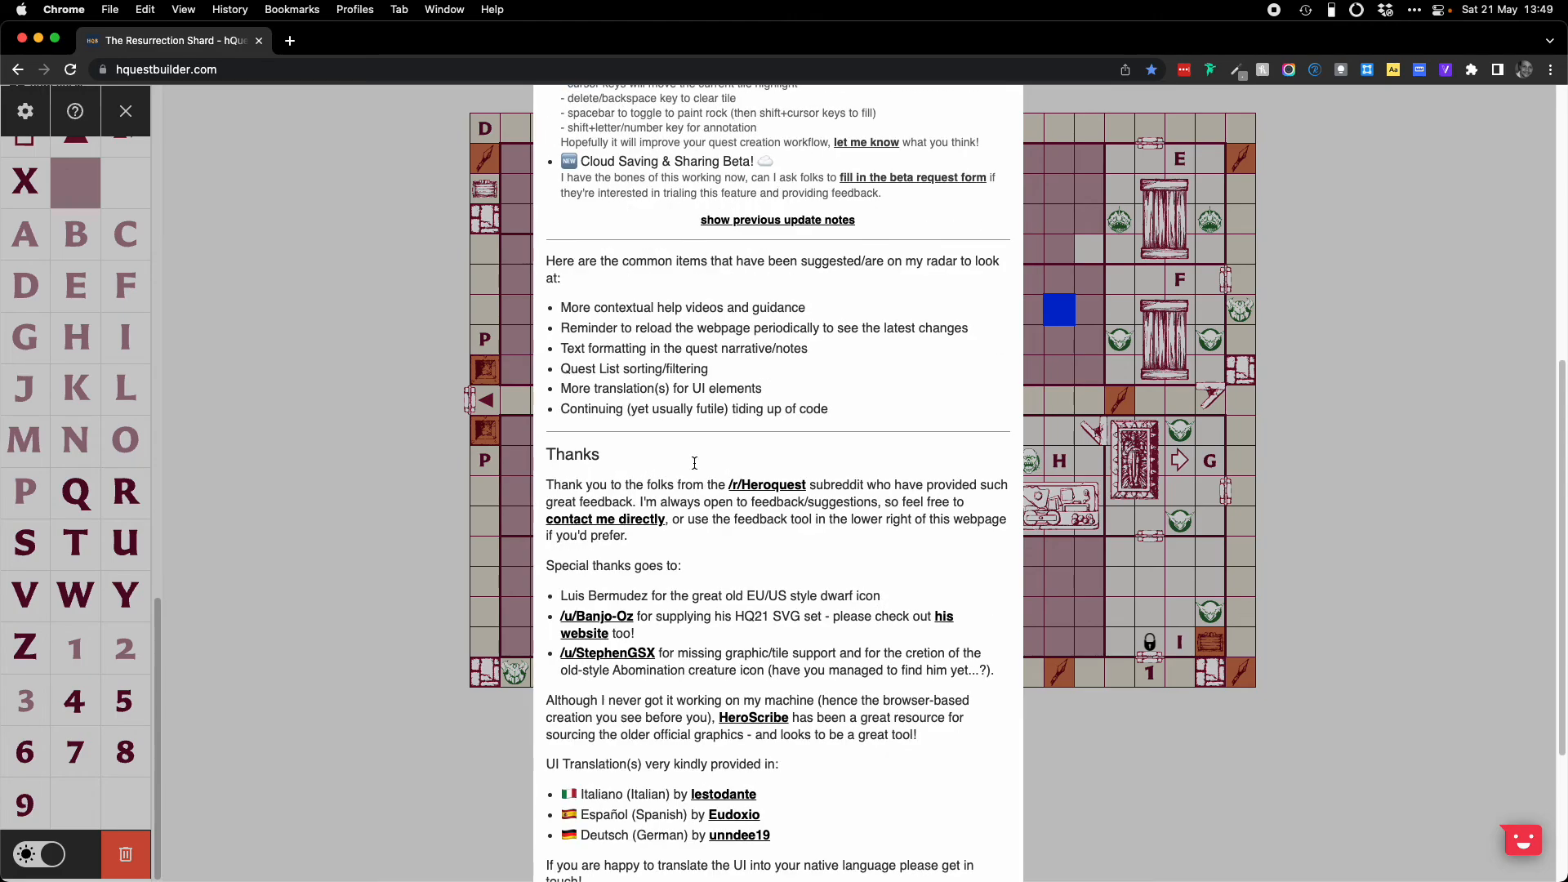
scroll(694, 463, "down", 5)
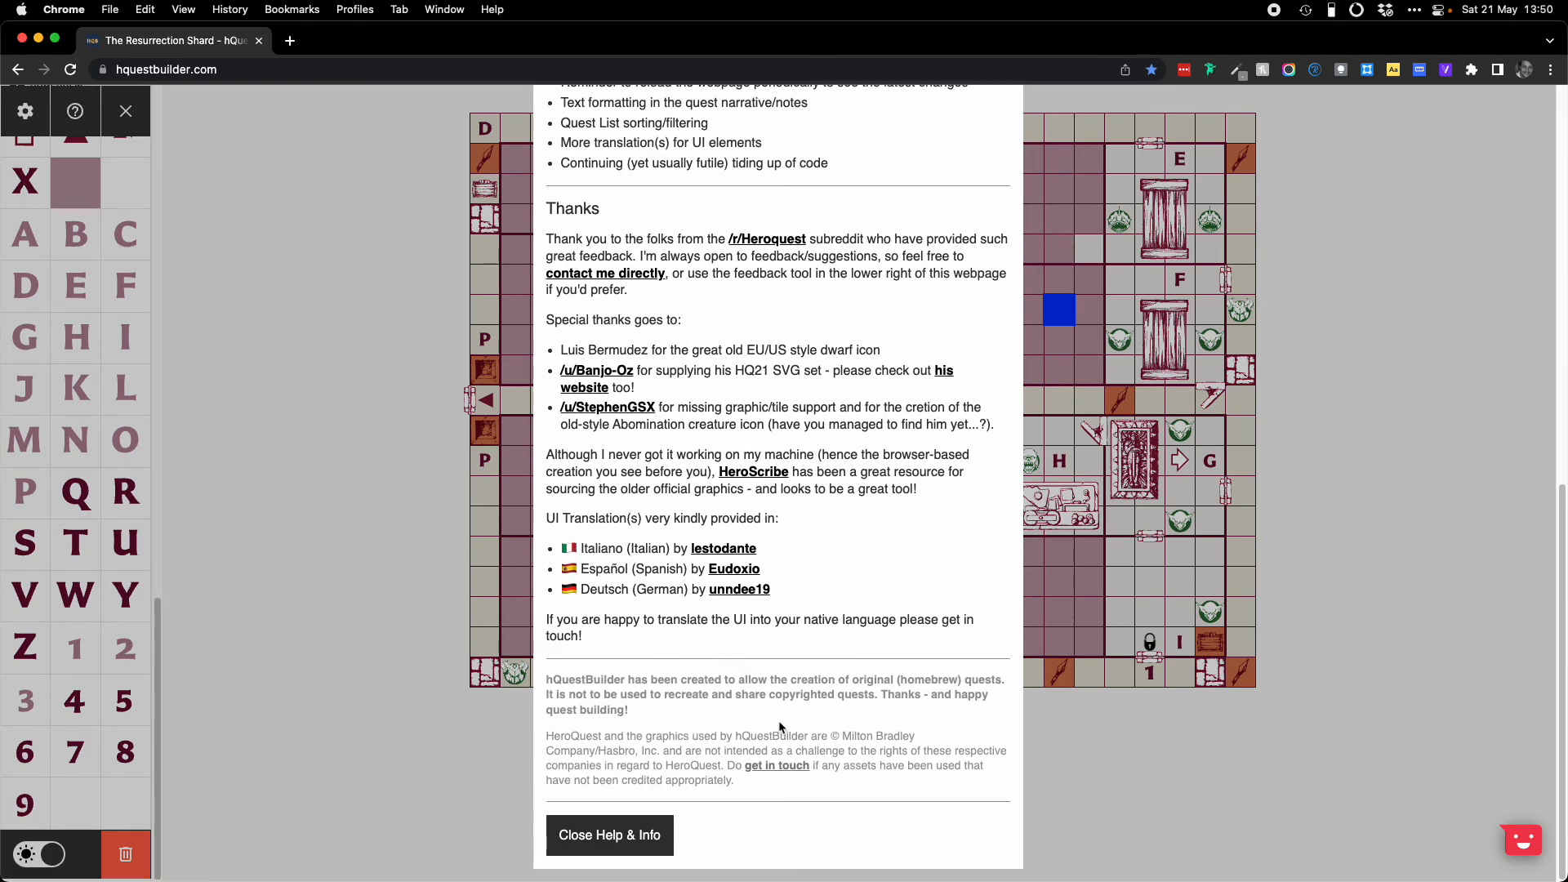
scroll(785, 700, "up", 5)
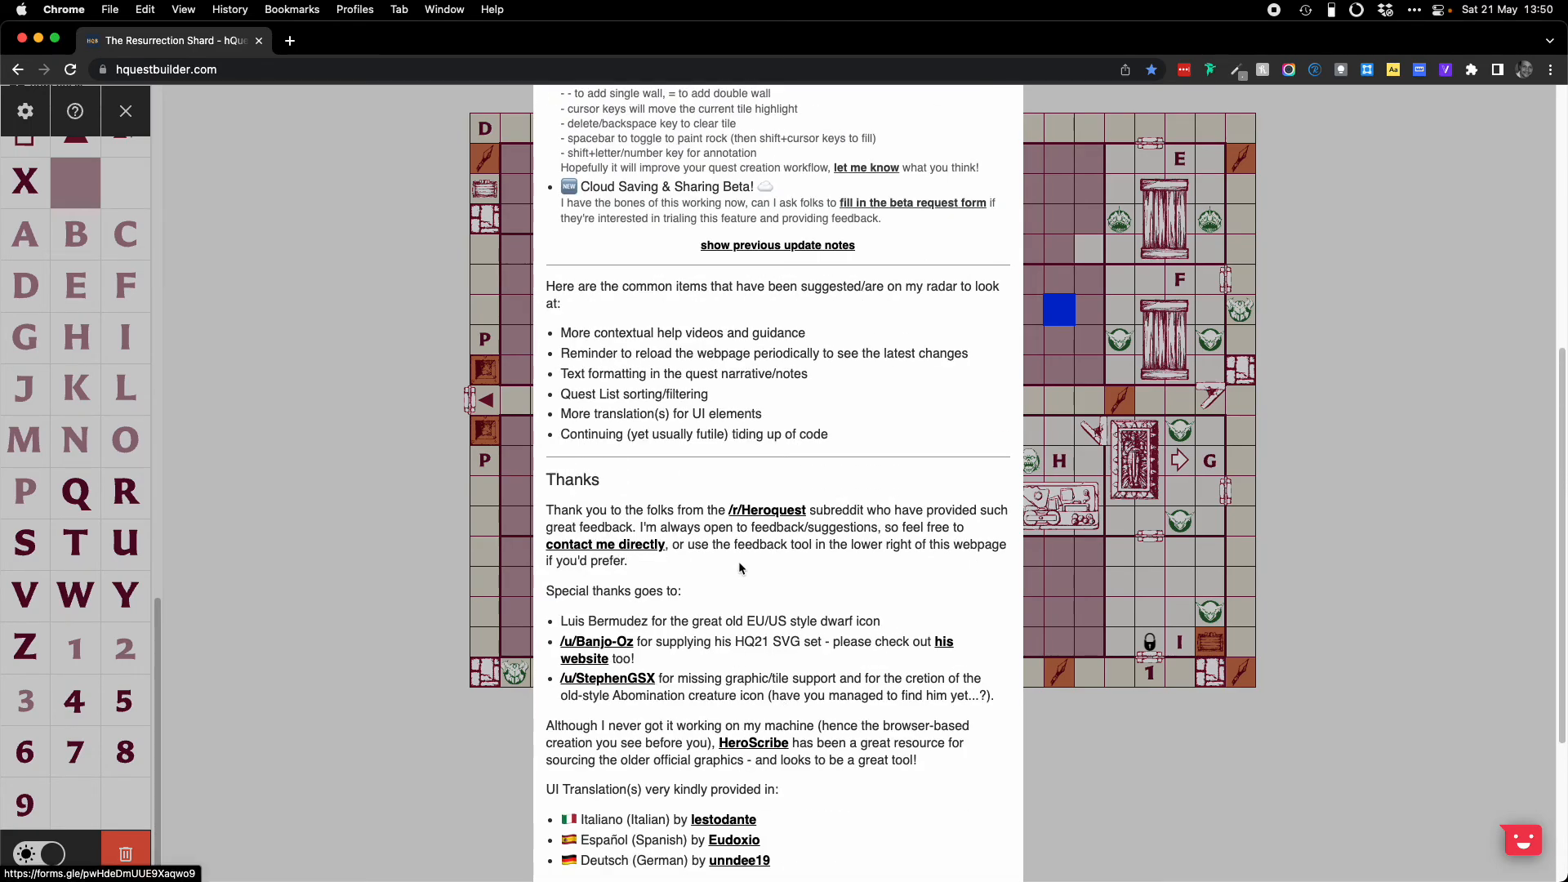
scroll(739, 561, "up", 4)
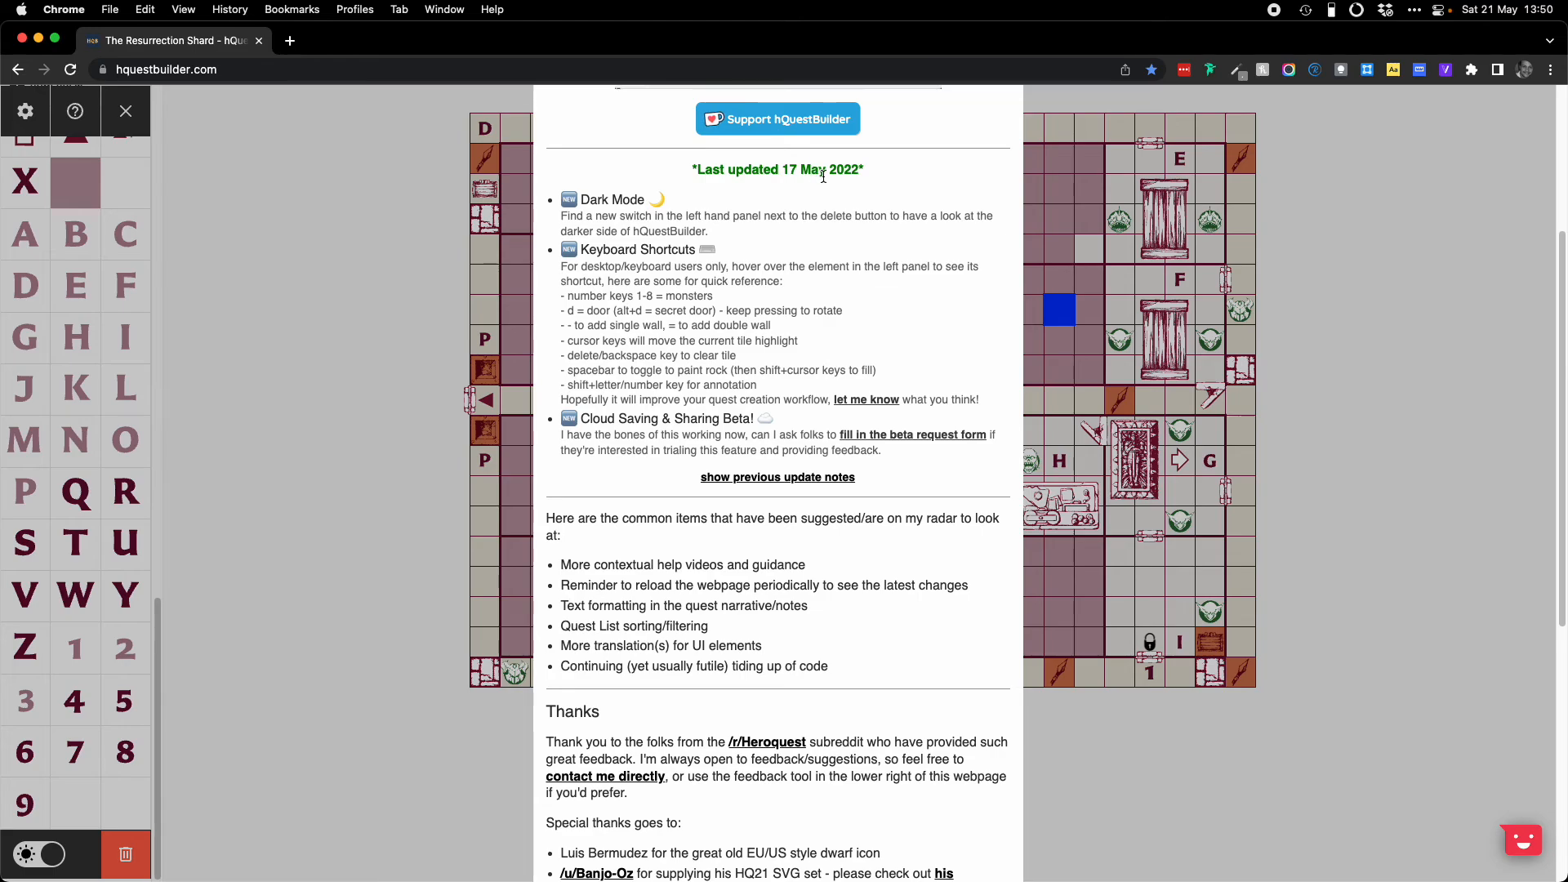
scroll(884, 307, "down", 1)
scroll(883, 308, "down", 5)
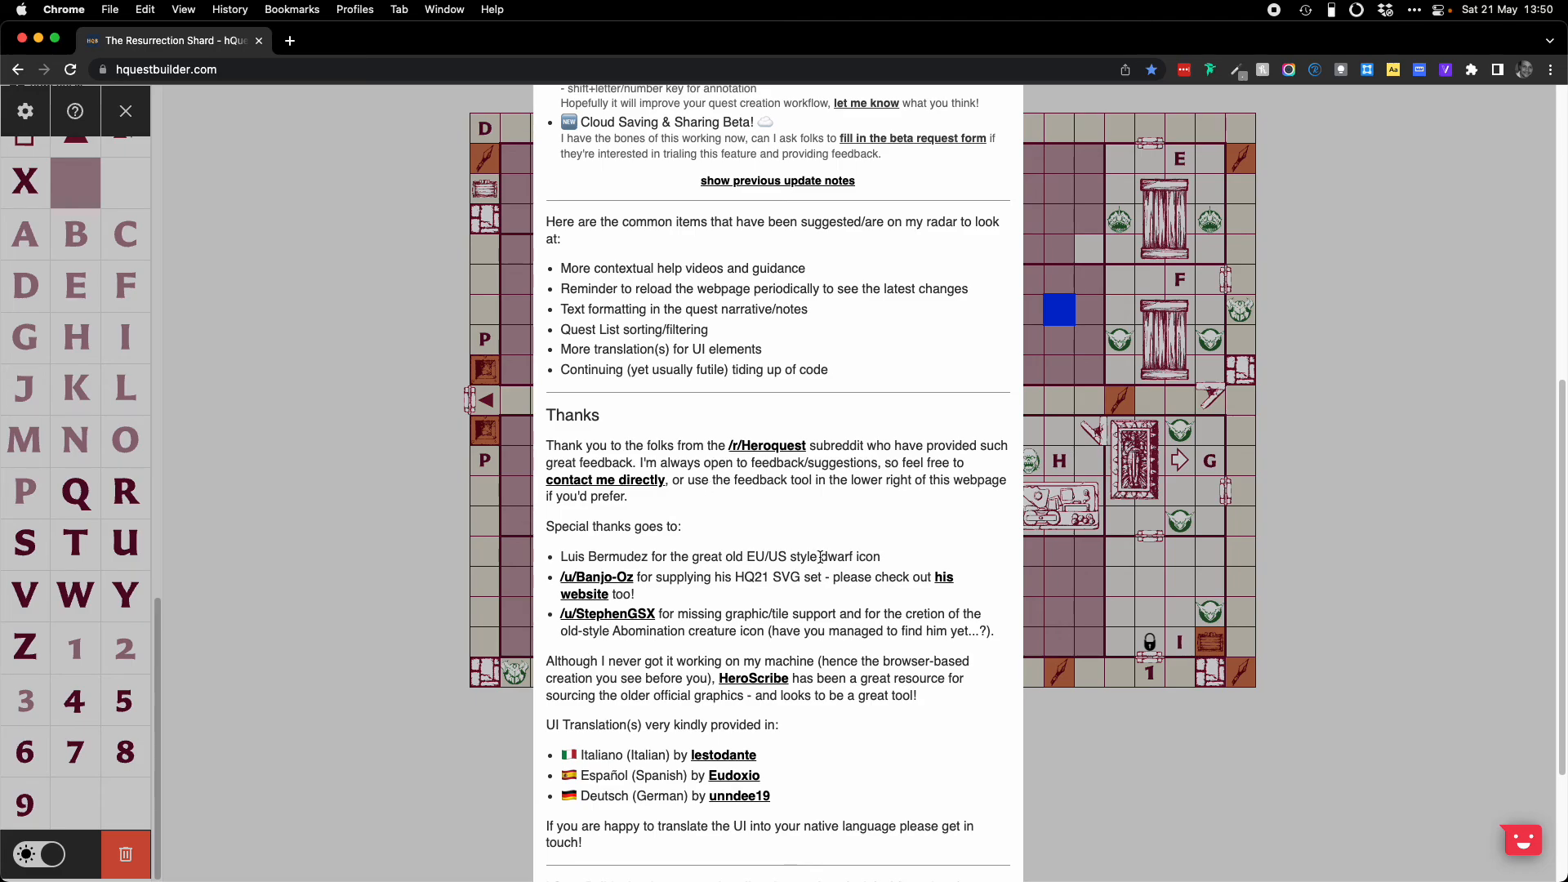
left_click_drag(820, 557, 854, 557)
left_click(888, 557)
scroll(888, 560, "up", 7)
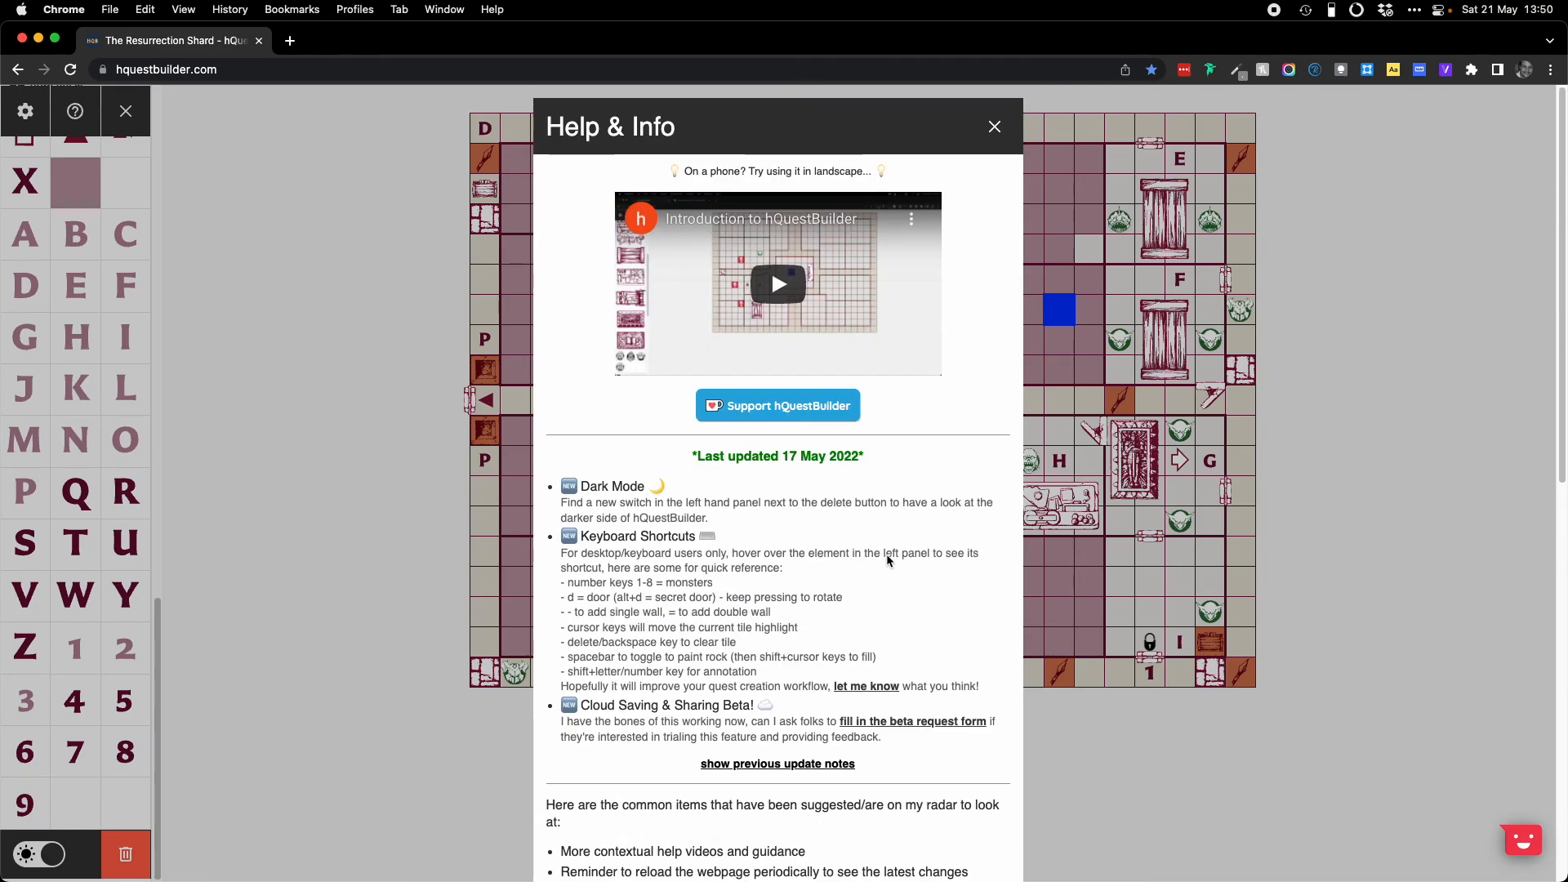
left_click(996, 129)
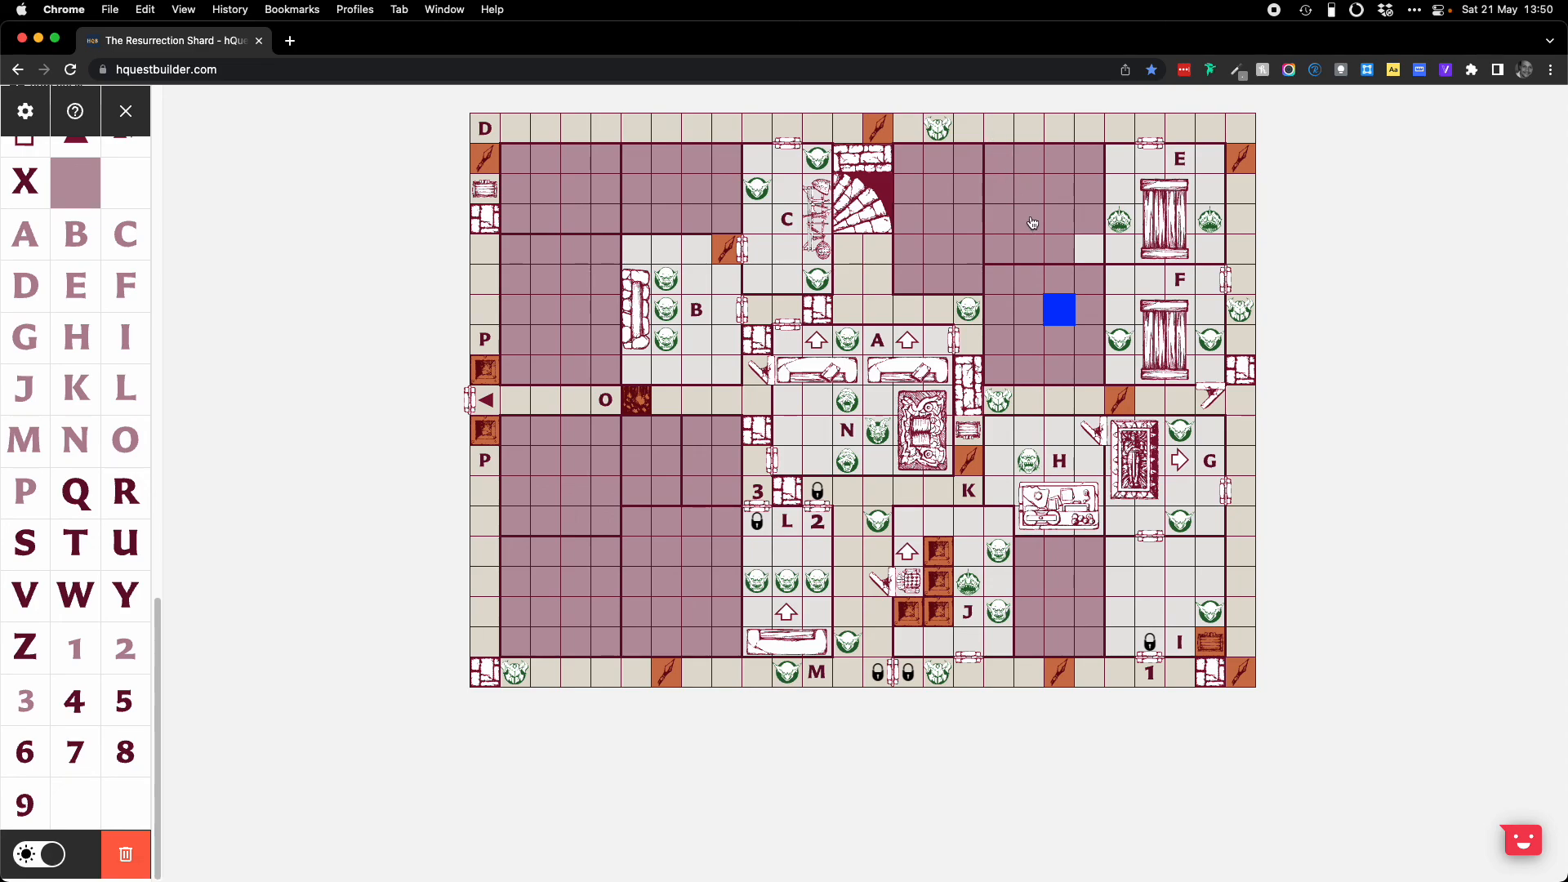
Step: Select the lone floor tile without rock in the rock-filled area beside room E
left_click(1096, 260)
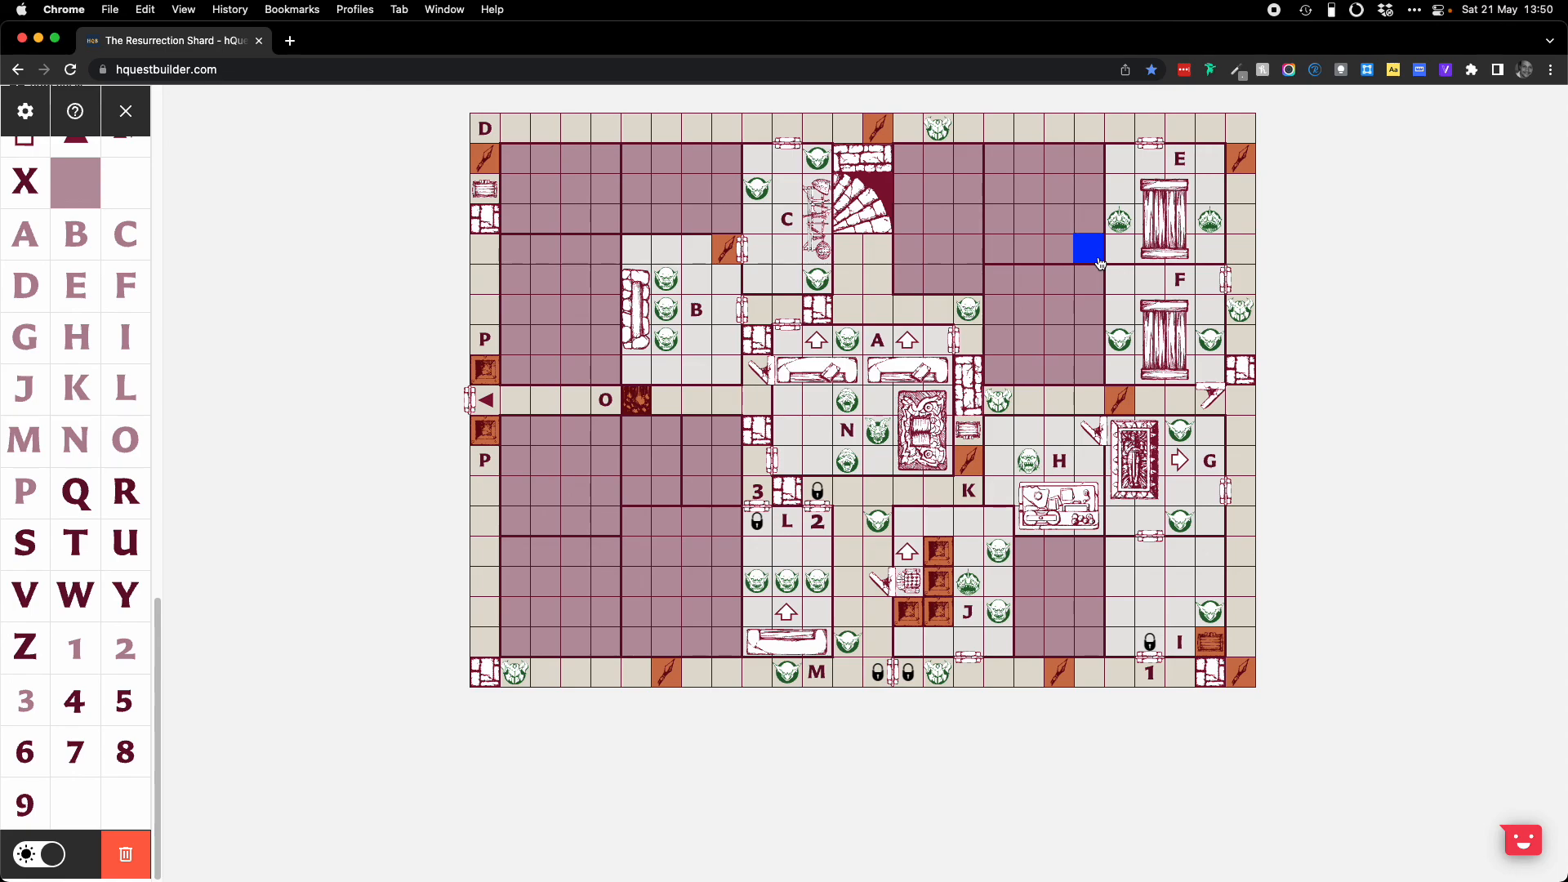